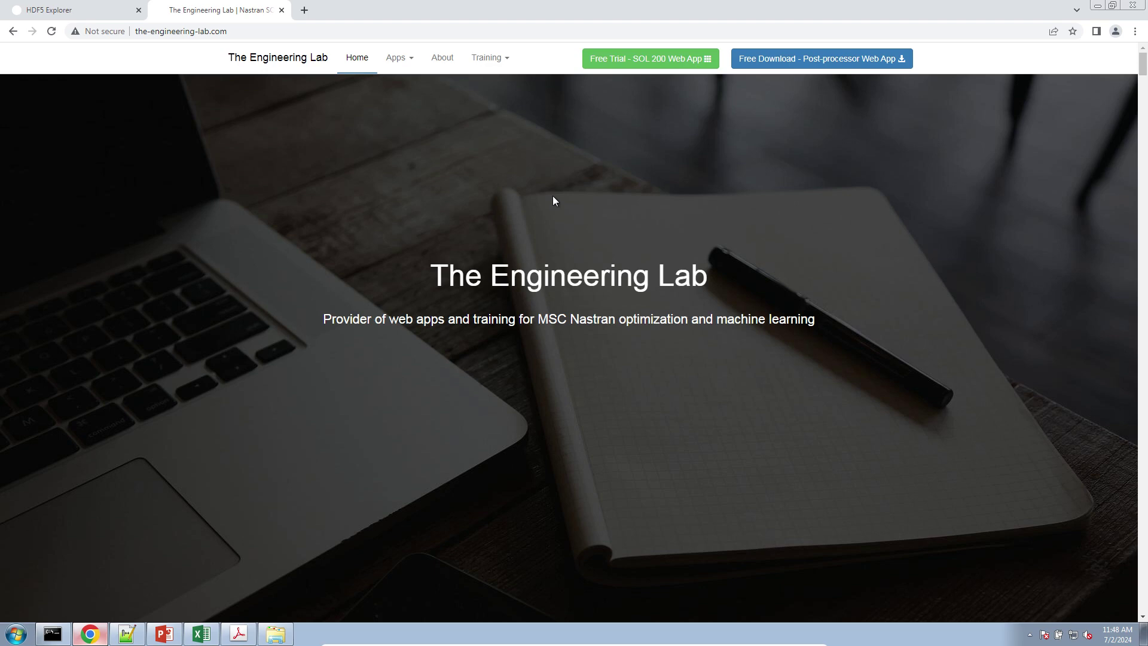
Step: Switch to Notepad++ and examine the case control section of rug_6_2.dat, from the TITLE line through SUBCASE 1
{"action": "left_click", "coordinate": [72, 10]}
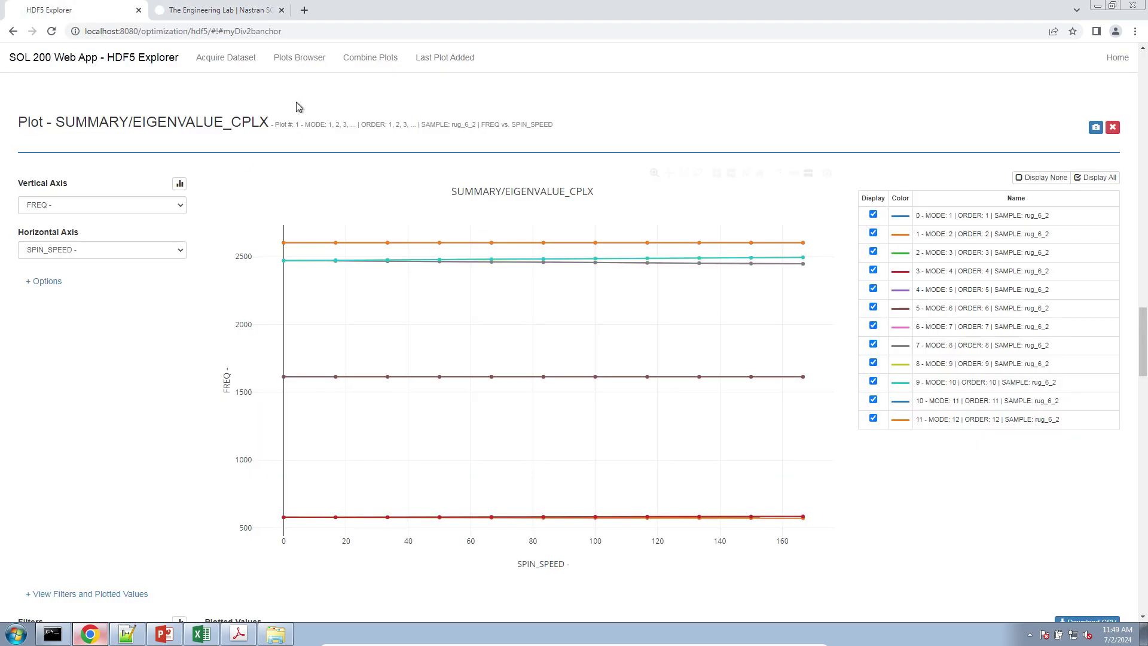
{"action": "left_click", "coordinate": [127, 633]}
{"action": "scroll", "coordinate": [251, 340], "scroll_direction": "down", "scroll_amount": 5}
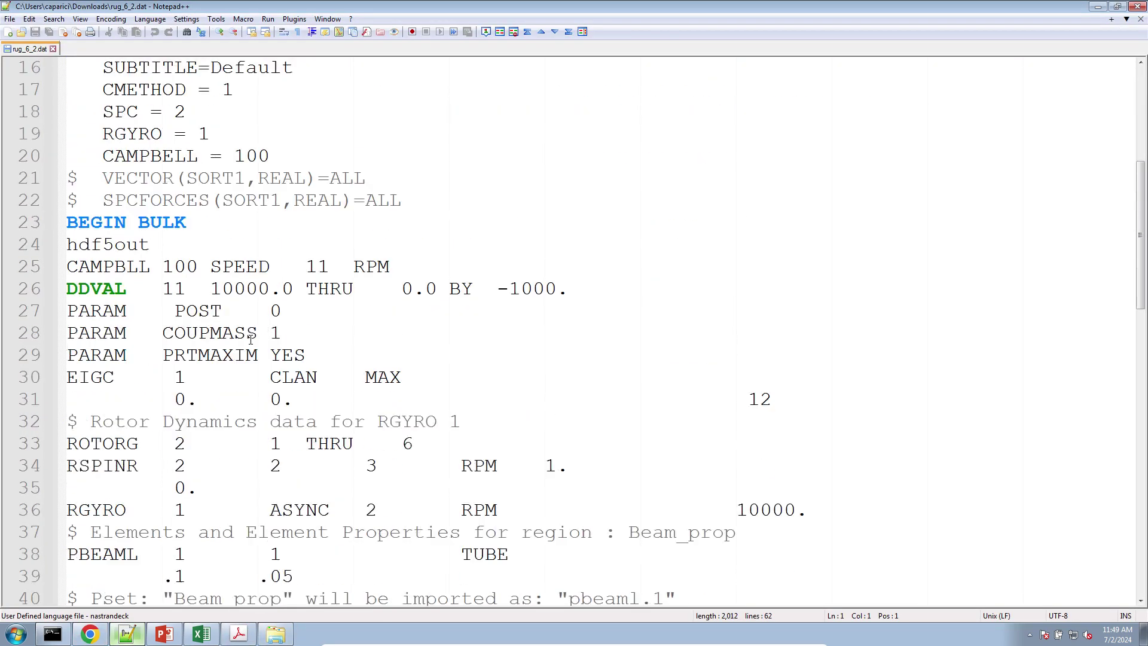
{"action": "scroll", "coordinate": [251, 340], "scroll_direction": "up", "scroll_amount": 3}
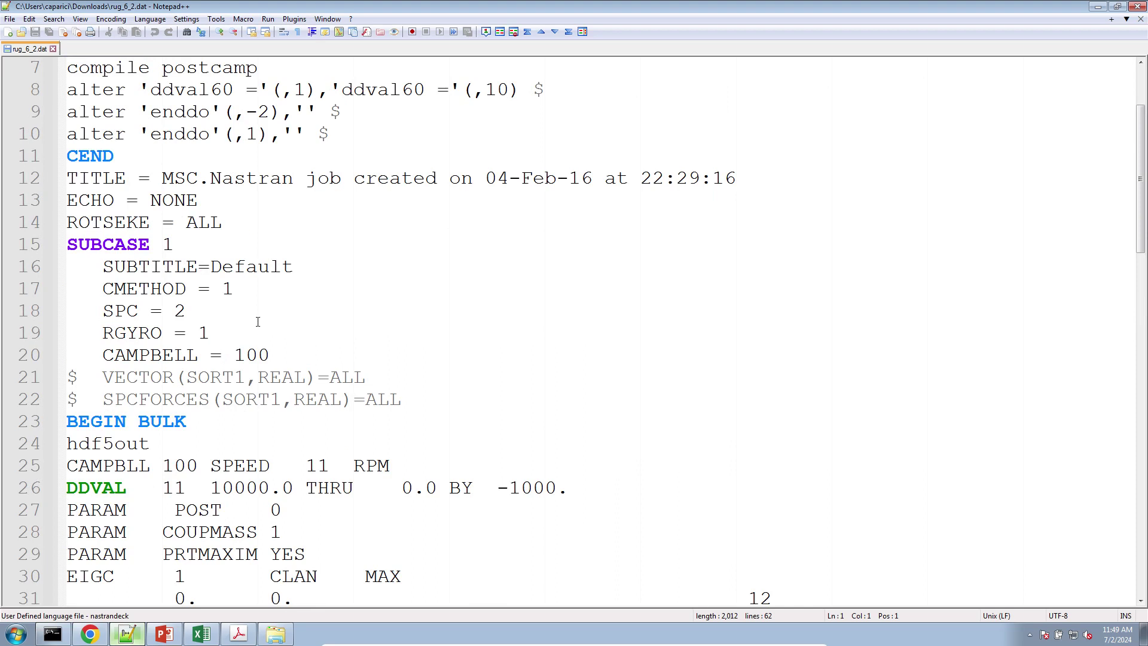
{"action": "left_click", "coordinate": [172, 351]}
{"action": "left_click_drag", "start_coordinate": [401, 404], "coordinate": [67, 178]}
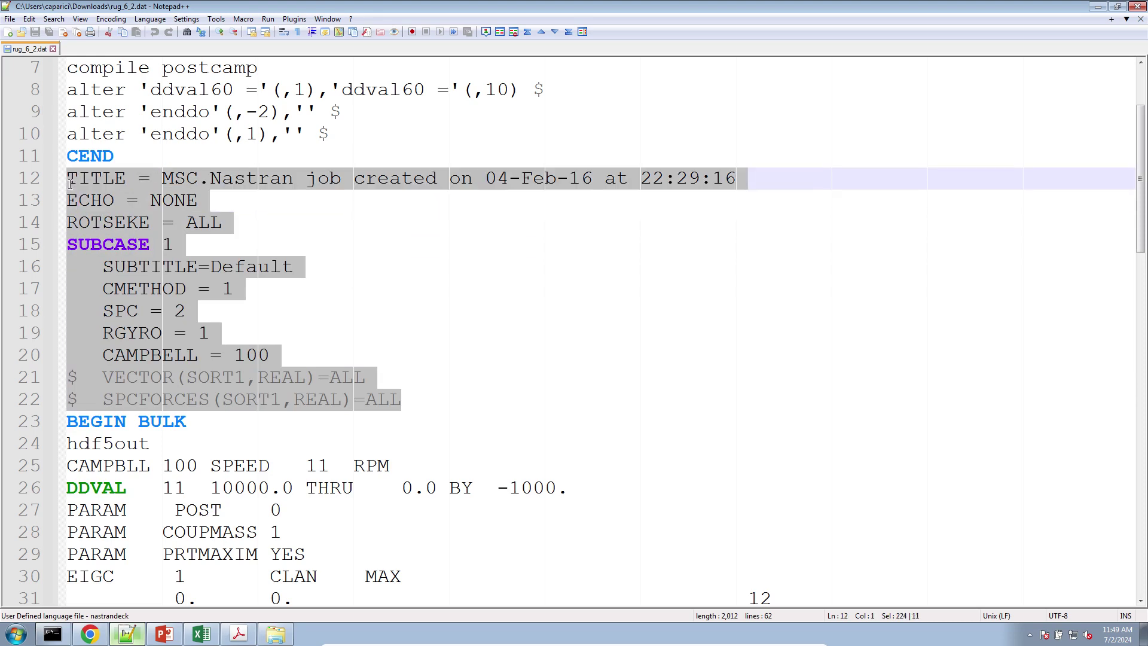
{"action": "scroll", "coordinate": [216, 403], "scroll_direction": "up", "scroll_amount": 3}
{"action": "left_click", "coordinate": [138, 318]}
{"action": "left_click", "coordinate": [123, 290]}
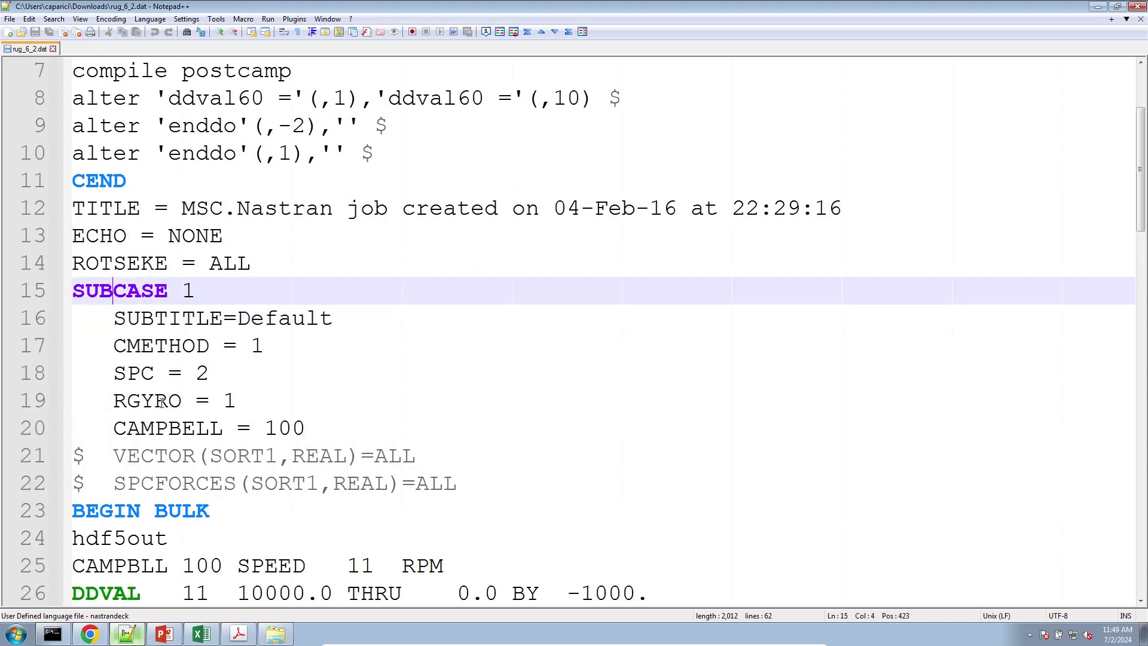
Step: Examine the CAMPBELL = 100 case control command and the bulk data CAMPBLL entry it references
{"action": "triple_click", "coordinate": [202, 437]}
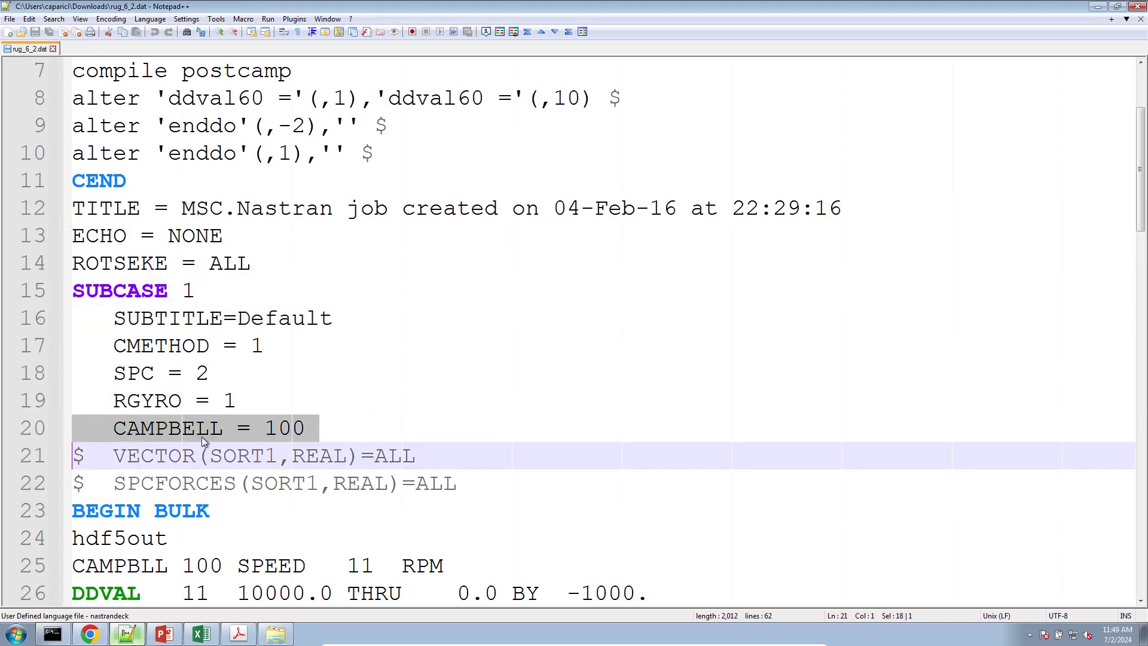
{"action": "scroll", "coordinate": [246, 440], "scroll_direction": "down", "scroll_amount": 3}
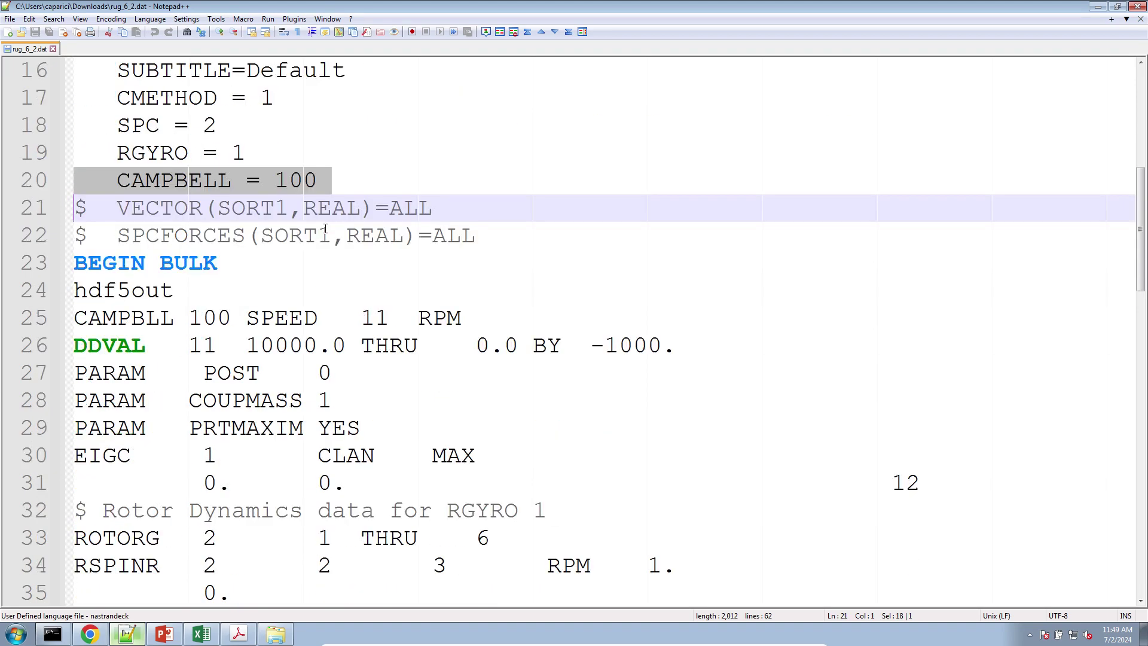
{"action": "double_click", "coordinate": [305, 185]}
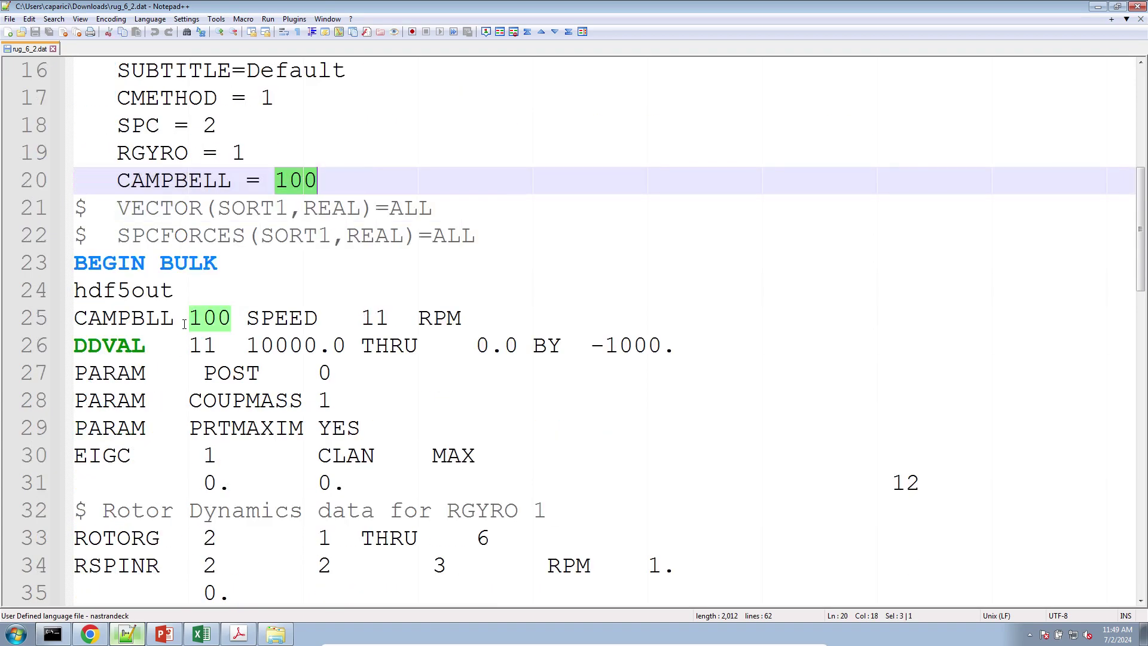
{"action": "double_click", "coordinate": [150, 326]}
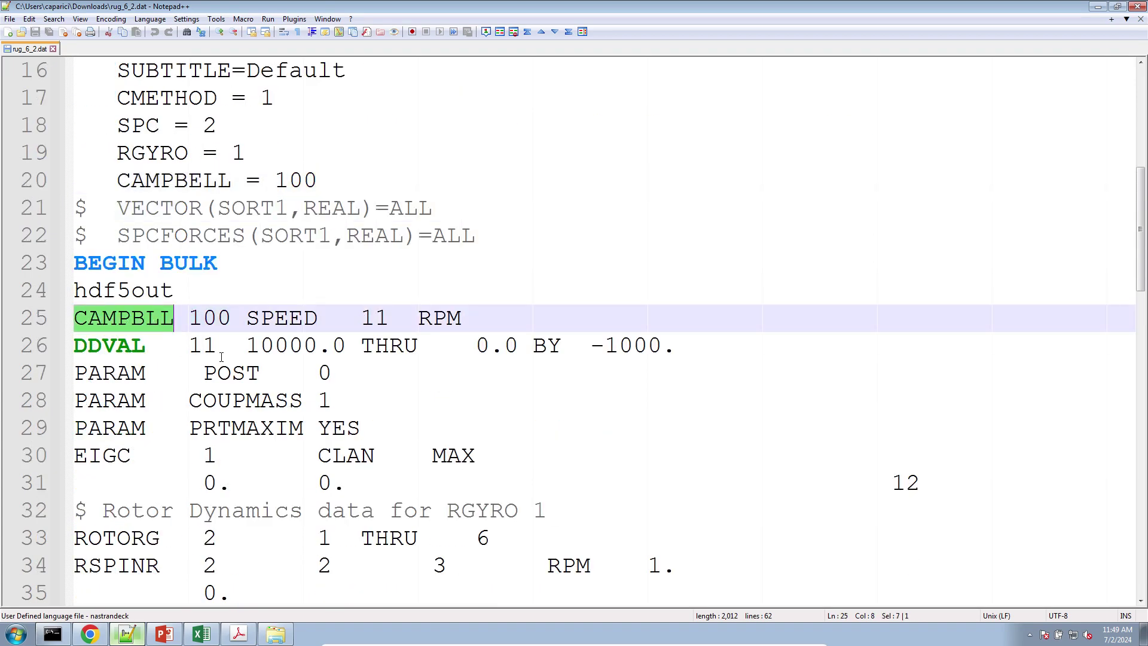
{"action": "triple_click", "coordinate": [204, 318]}
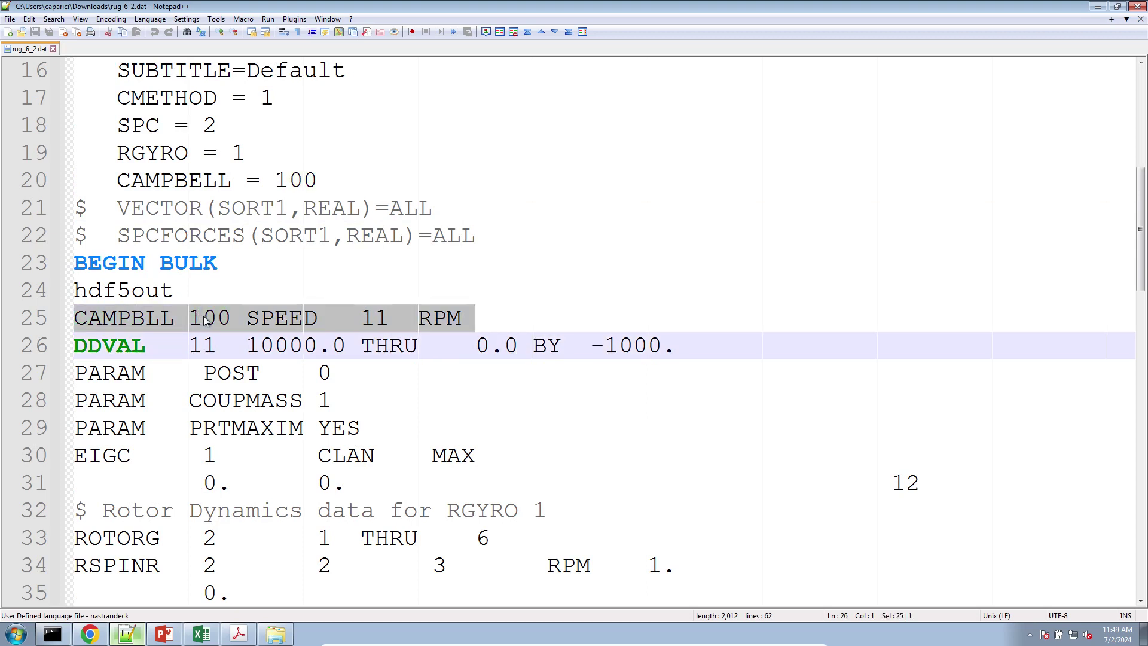
{"action": "double_click", "coordinate": [209, 320]}
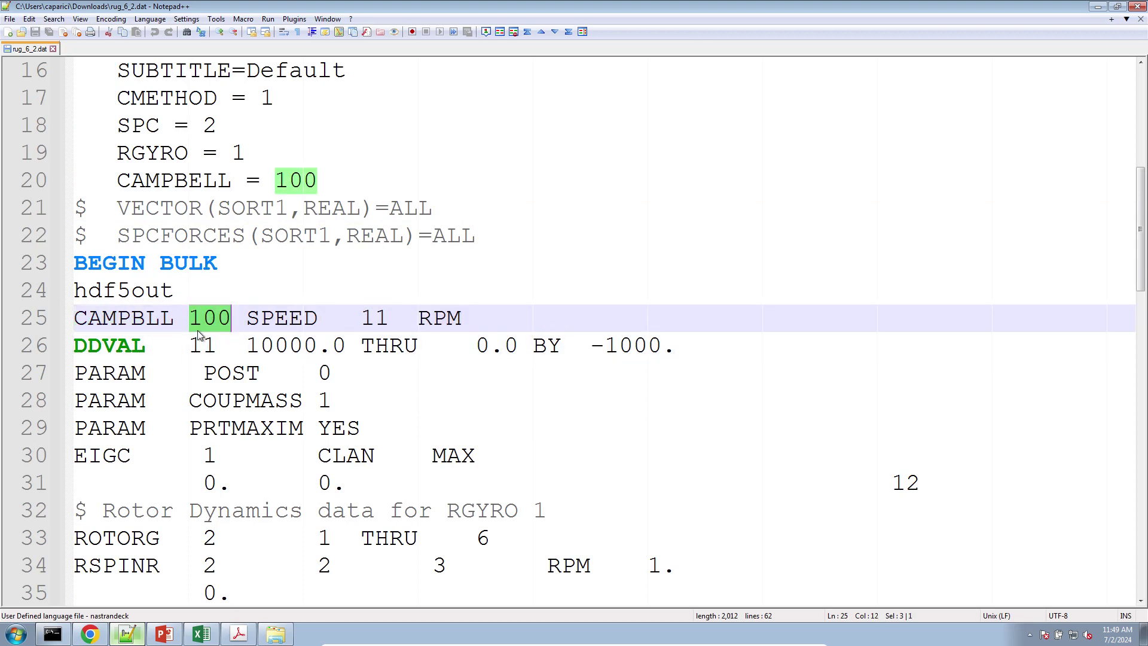
Step: Add spaces after 100 and after 11 in the CAMPBLL entry so its fields line up in wider, even columns
{"action": "left_click", "coordinate": [190, 318]}
{"action": "left_click_drag", "start_coordinate": [230, 319], "coordinate": [247, 318]}
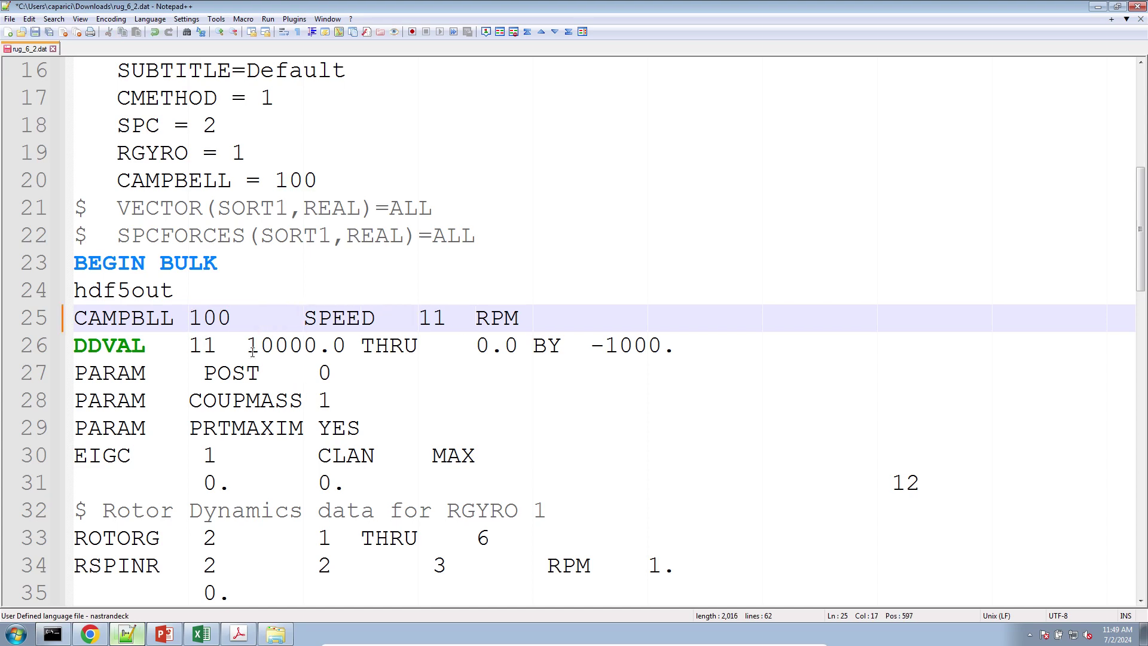
{"action": "left_click_drag", "start_coordinate": [375, 318], "coordinate": [472, 323]}
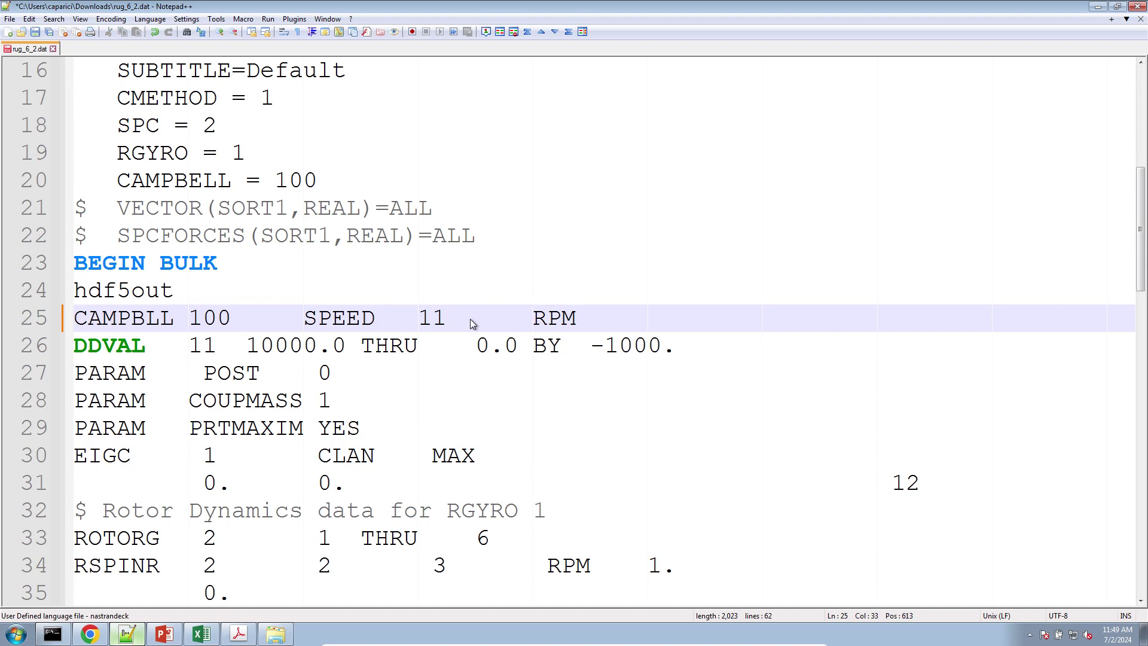
Step: Add spaces between the DDVAL entry's values so its fields align with the columns of the CAMPBLL line above
{"action": "left_click_drag", "start_coordinate": [304, 319], "coordinate": [446, 317]}
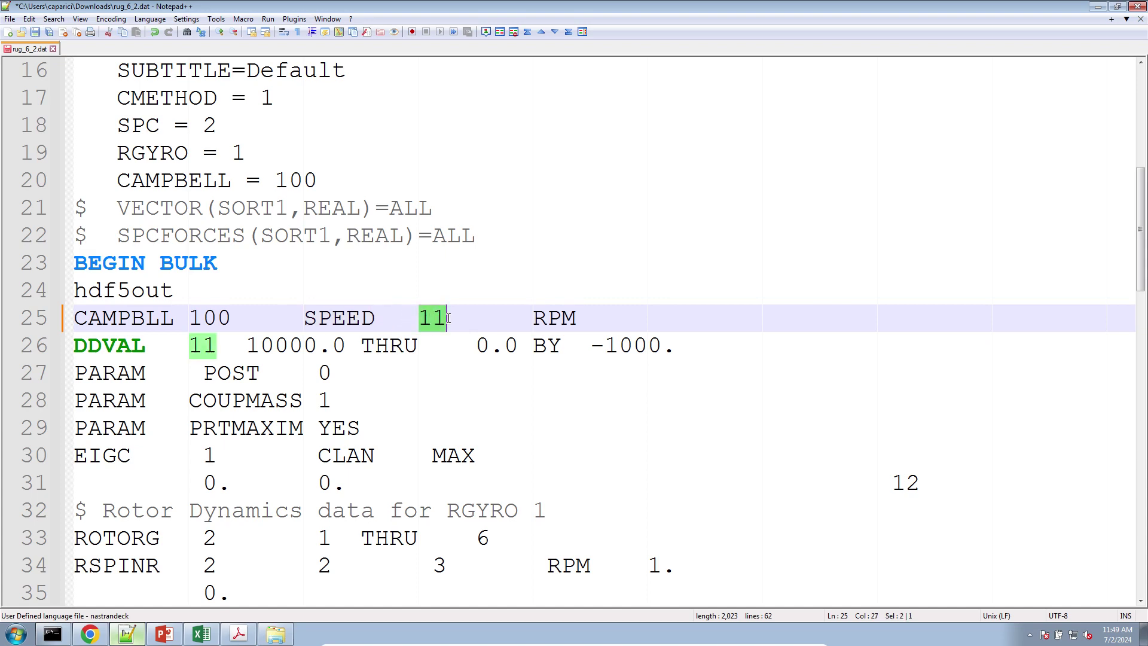
{"action": "left_click", "coordinate": [209, 349]}
{"action": "left_click_drag", "start_coordinate": [217, 349], "coordinate": [246, 348]}
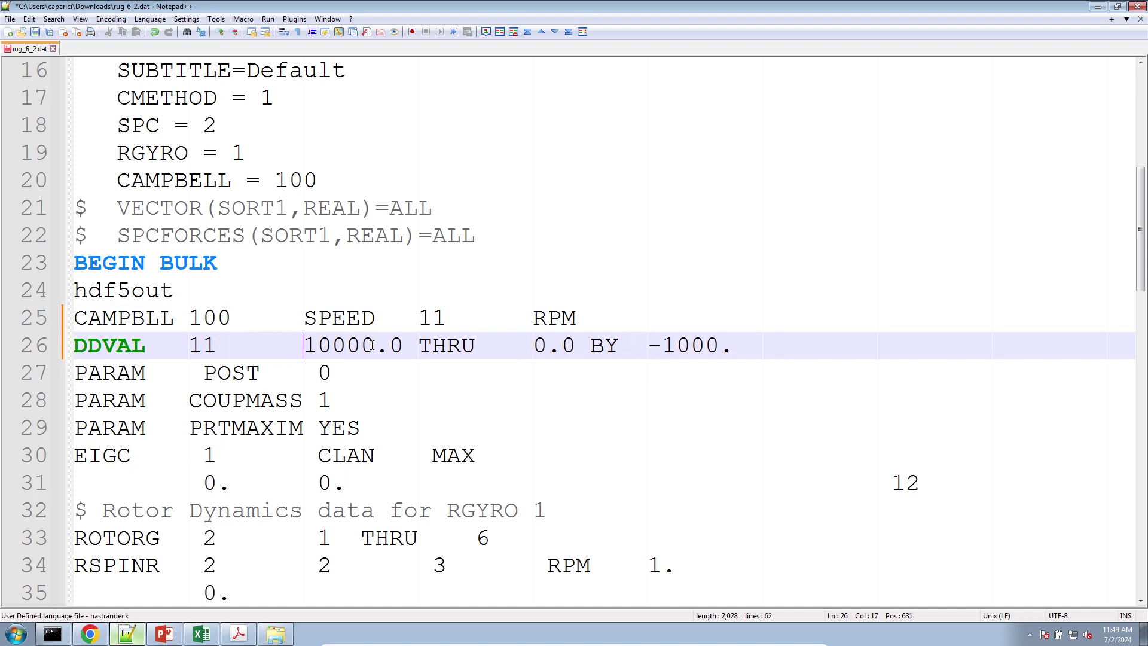
{"action": "left_click", "coordinate": [417, 345]}
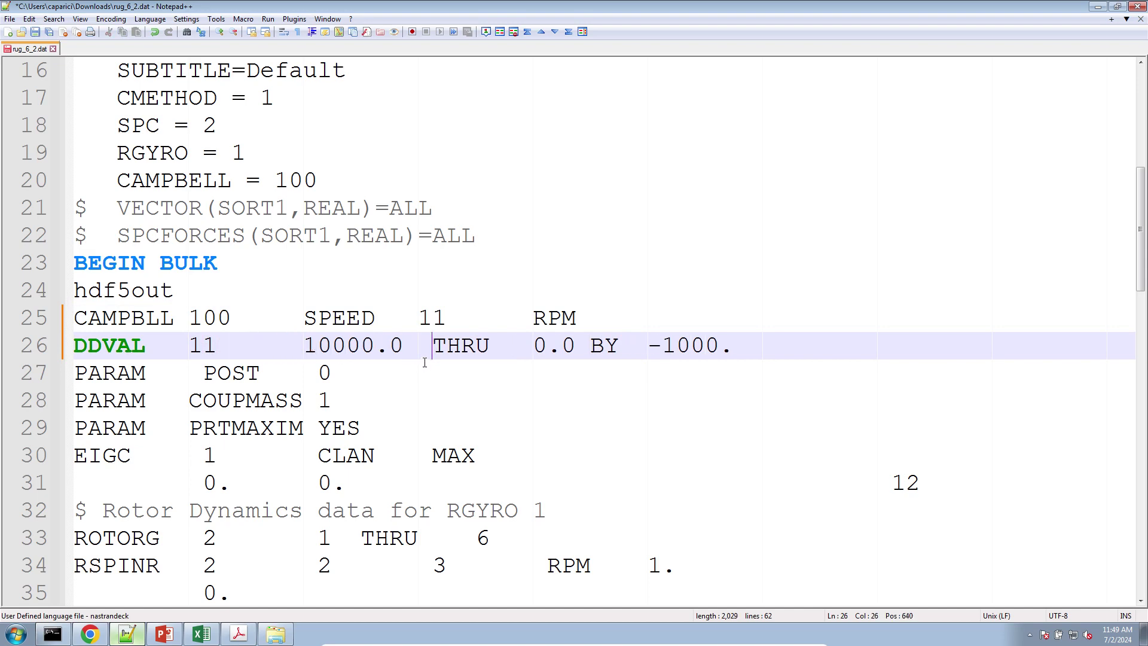
{"action": "key", "text": "BackSpace"}
{"action": "left_click_drag", "start_coordinate": [475, 346], "coordinate": [706, 353]}
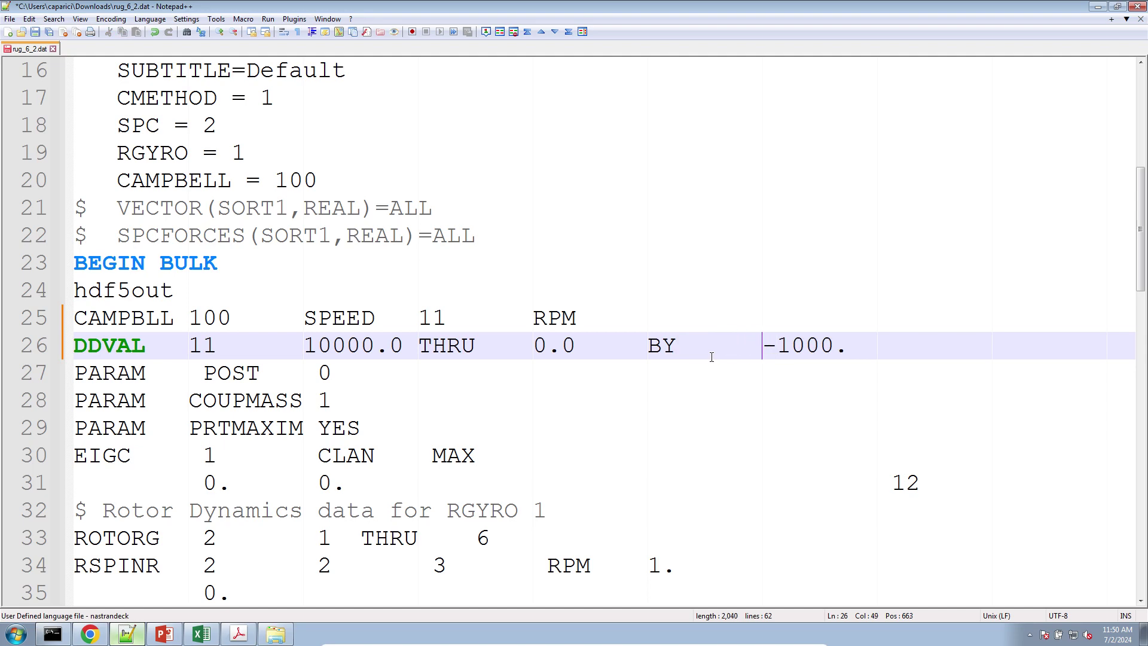
Step: Review the CAMPBLL entry's RPM unit and the DDVAL speed range, and return to the start of the file
{"action": "double_click", "coordinate": [103, 323]}
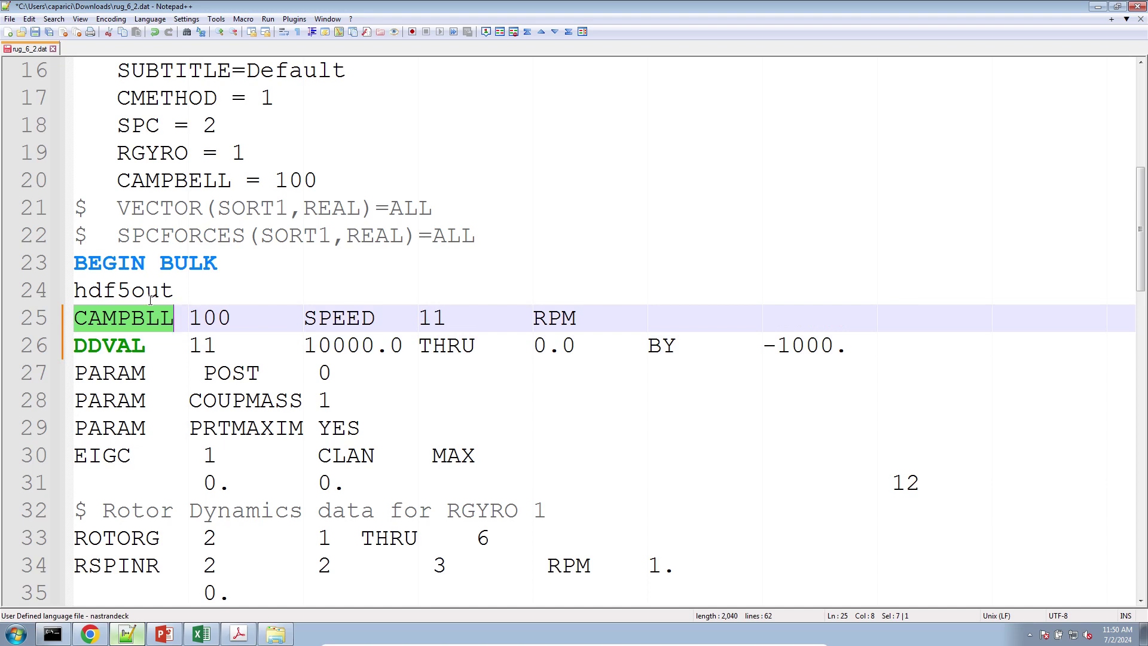
{"action": "double_click", "coordinate": [541, 318]}
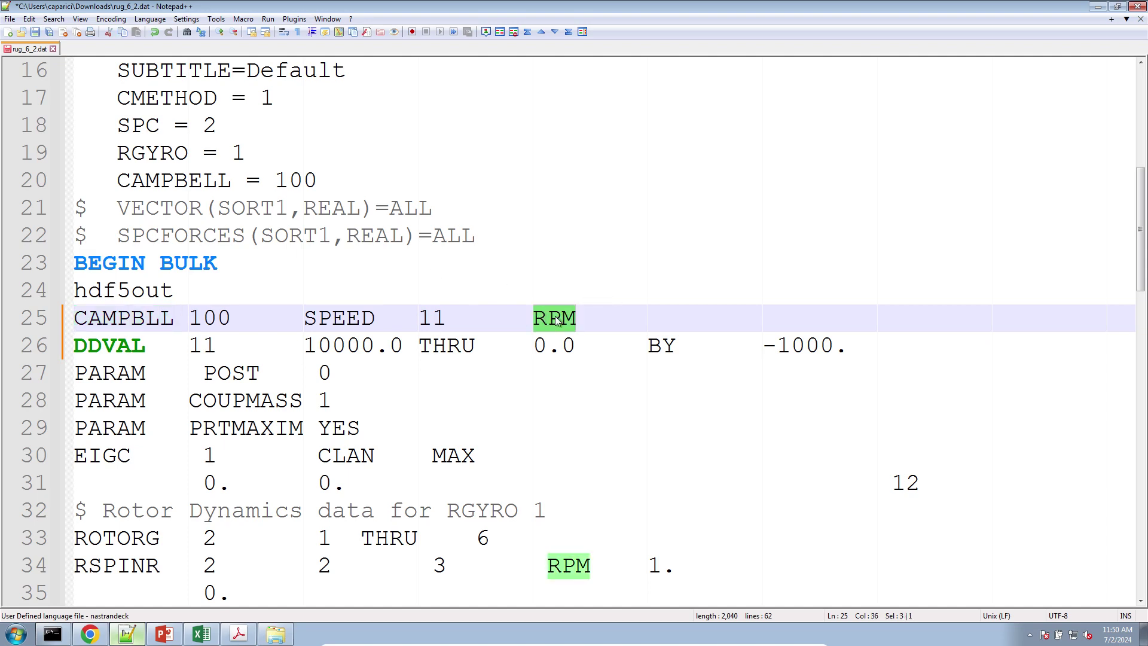
{"action": "triple_click", "coordinate": [519, 350]}
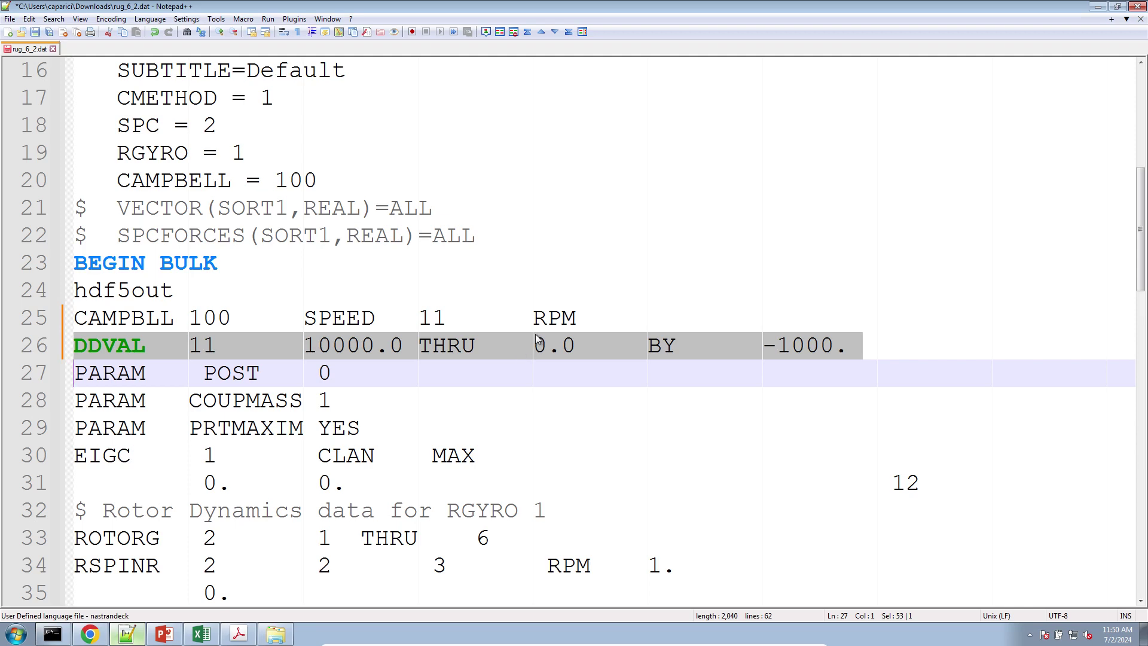
{"action": "double_click", "coordinate": [551, 323]}
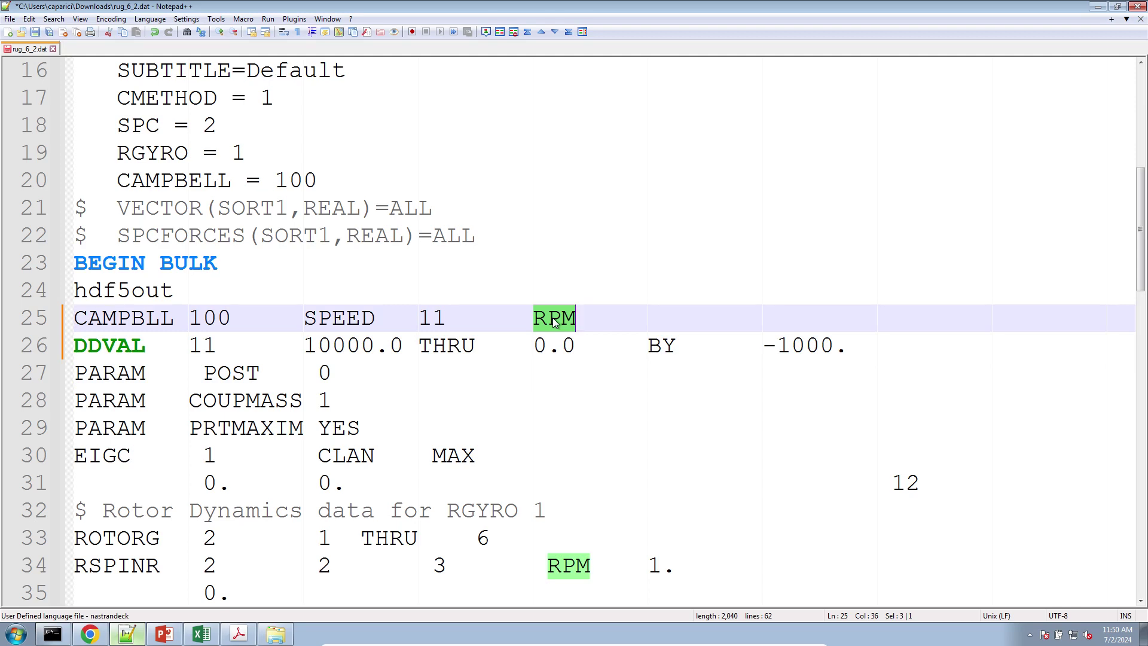
{"action": "left_click", "coordinate": [318, 345]}
{"action": "scroll", "coordinate": [310, 179], "scroll_direction": "up", "scroll_amount": 5}
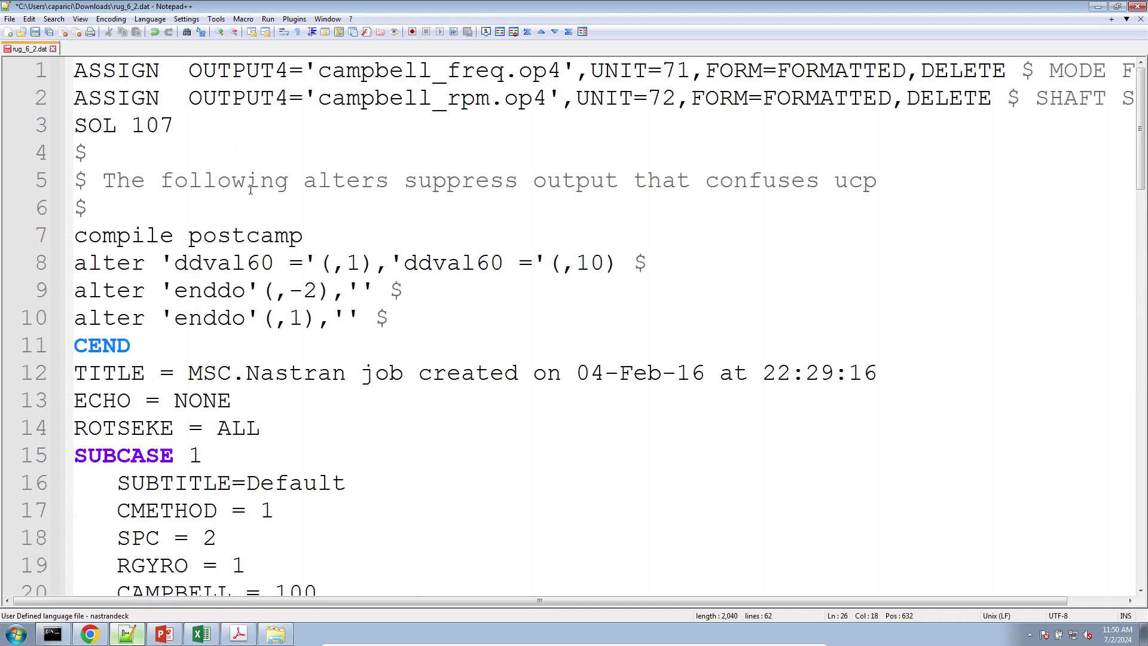
Step: Switch to the Downloads folder in Windows Explorer and locate the rug_6_2.h5 results file
{"action": "left_click", "coordinate": [275, 634]}
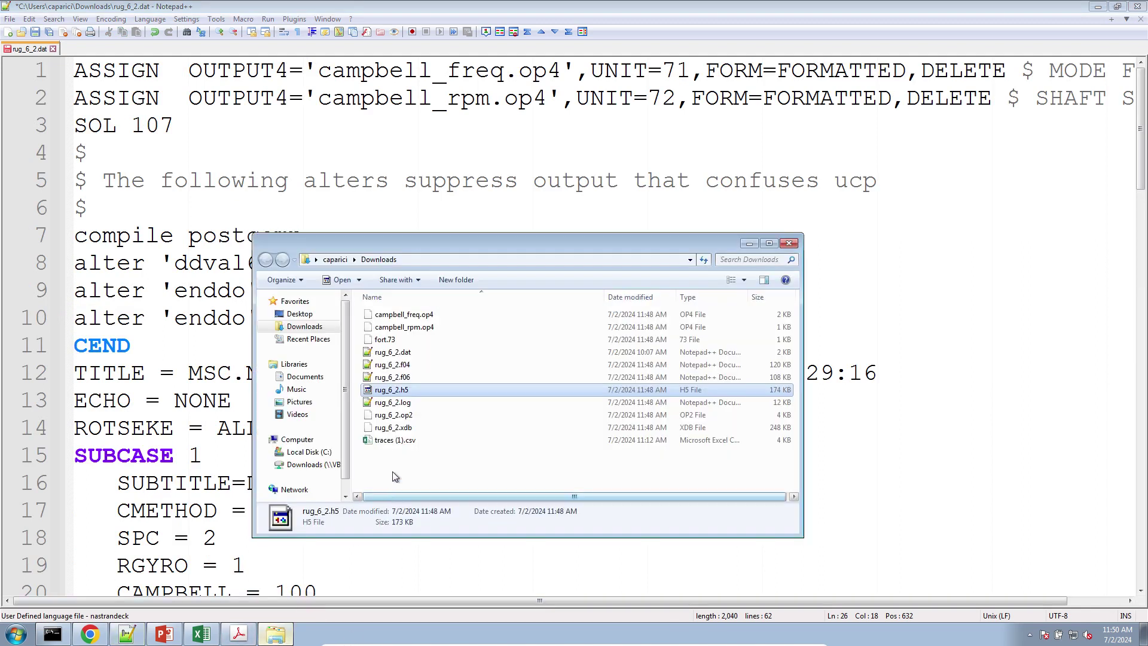
{"action": "left_click", "coordinate": [412, 390]}
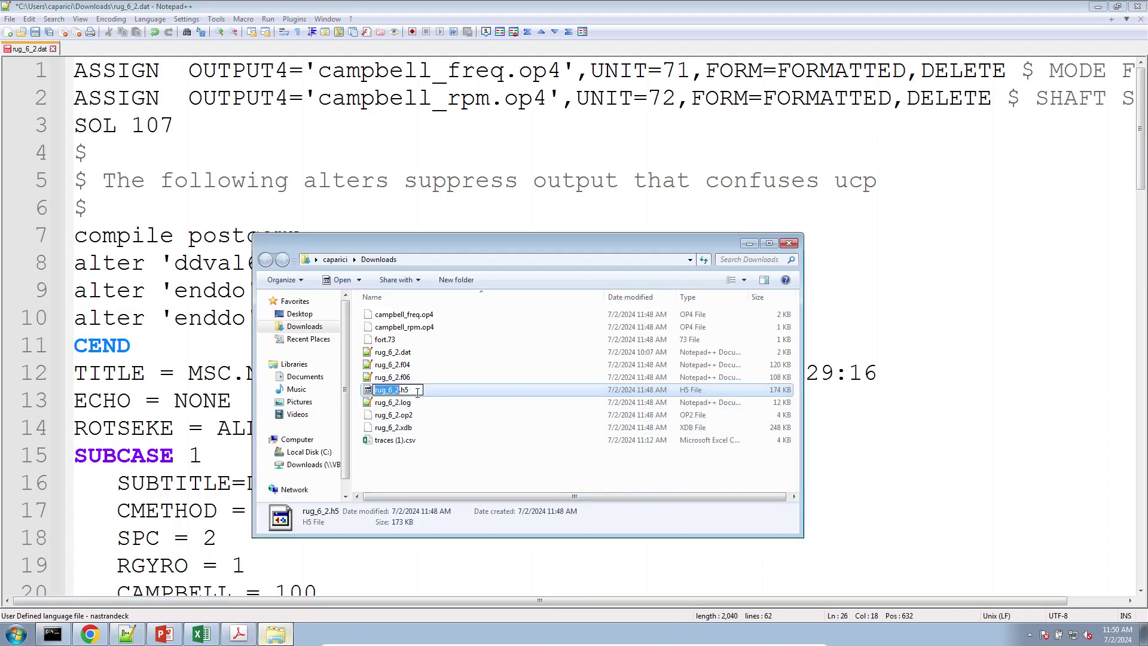
{"action": "left_click", "coordinate": [427, 391]}
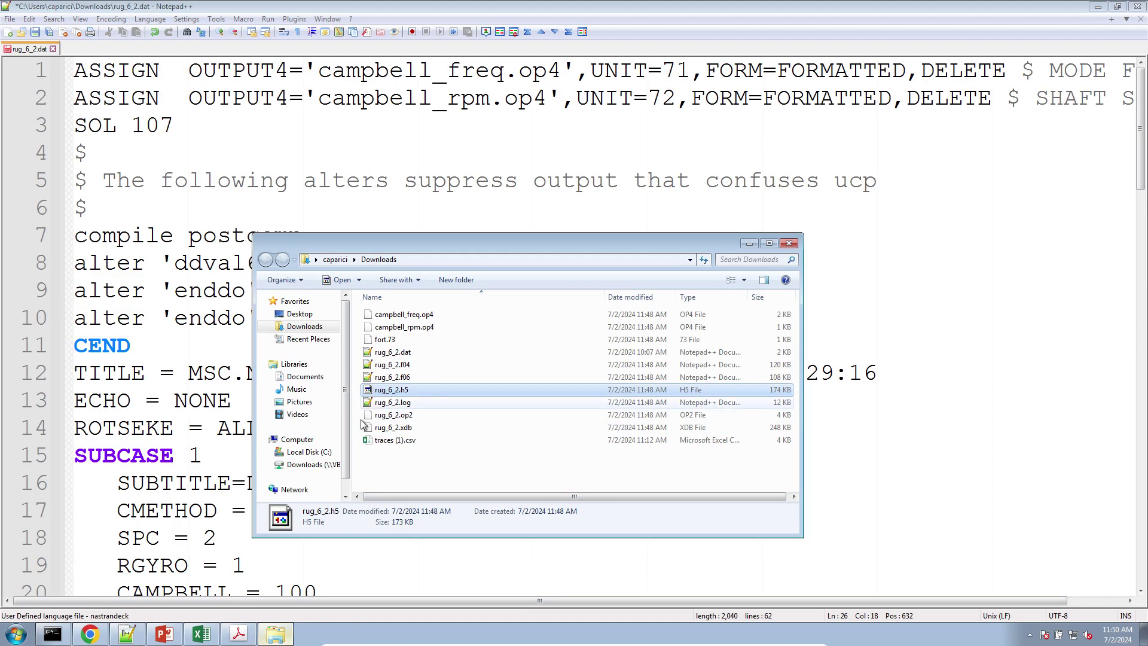
Step: Switch to Chrome, open a new HDF5 Explorer session from the SOL 200 Web App home page, and upload rug_6_2.h5
{"action": "left_click", "coordinate": [89, 635]}
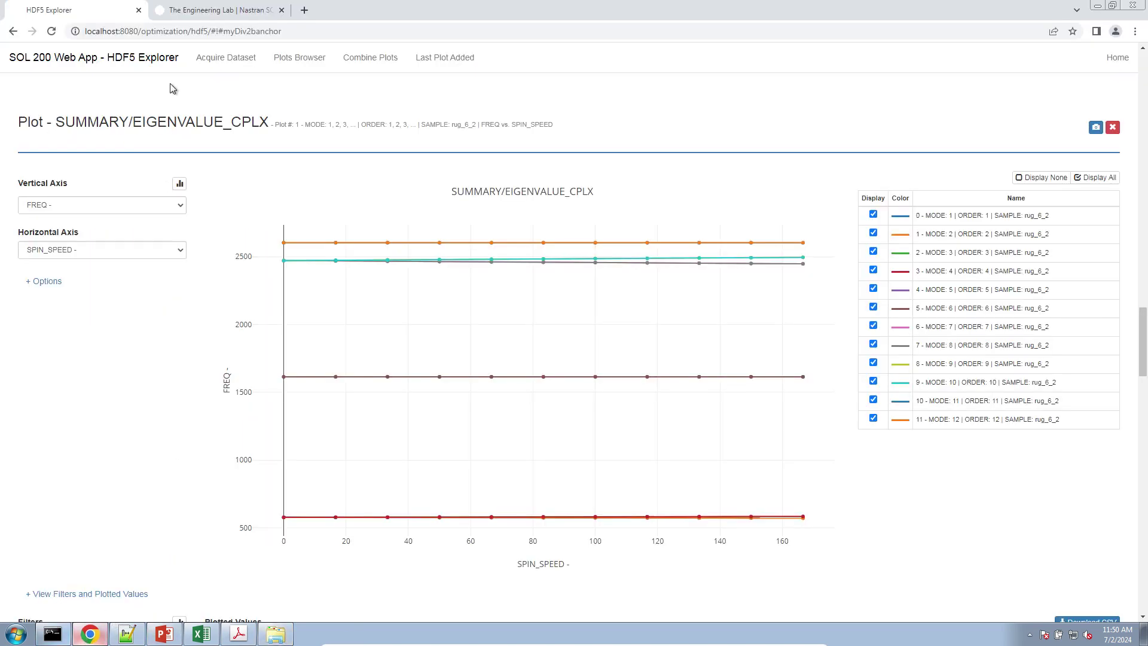
{"action": "left_click", "coordinate": [1126, 58]}
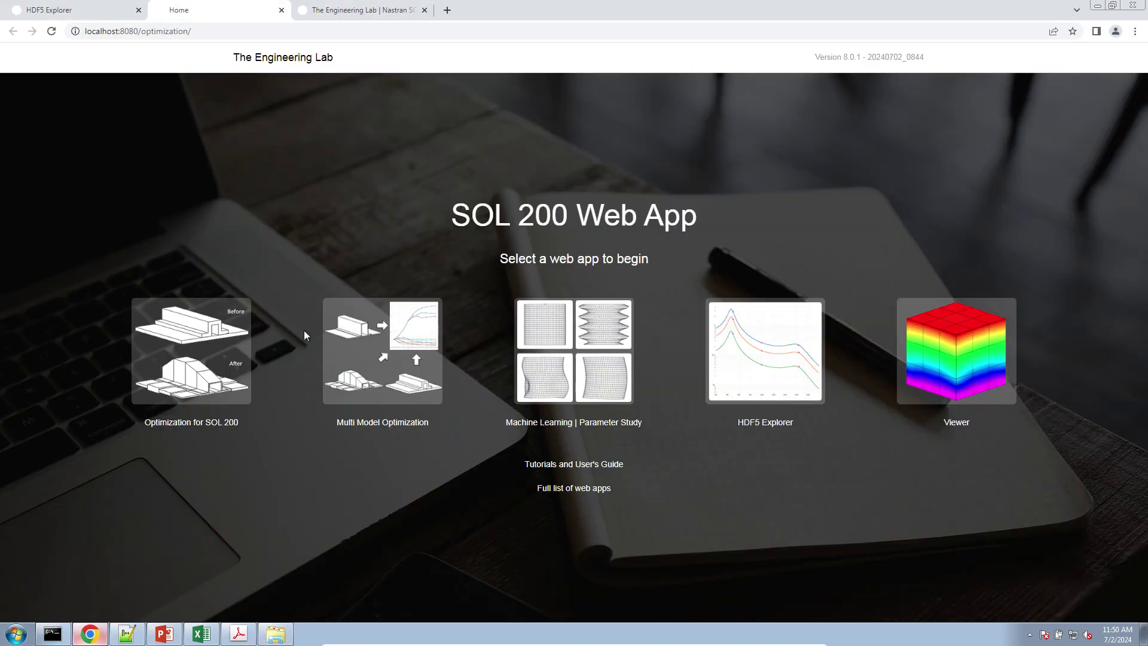
{"action": "left_click", "coordinate": [783, 358]}
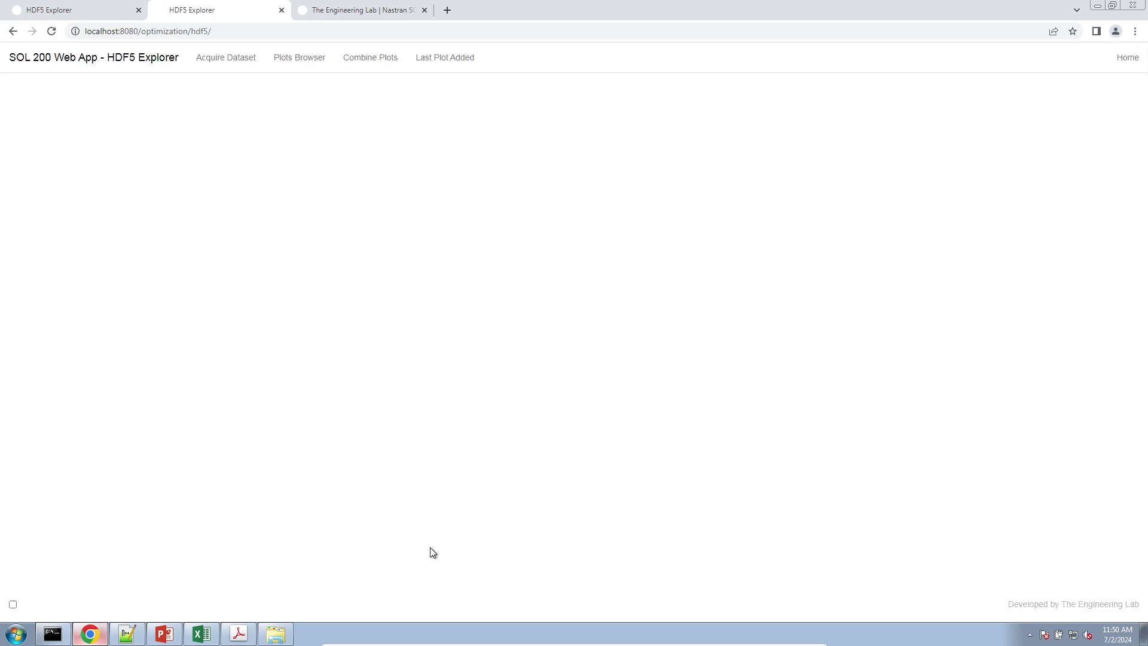
{"action": "left_click", "coordinate": [243, 208]}
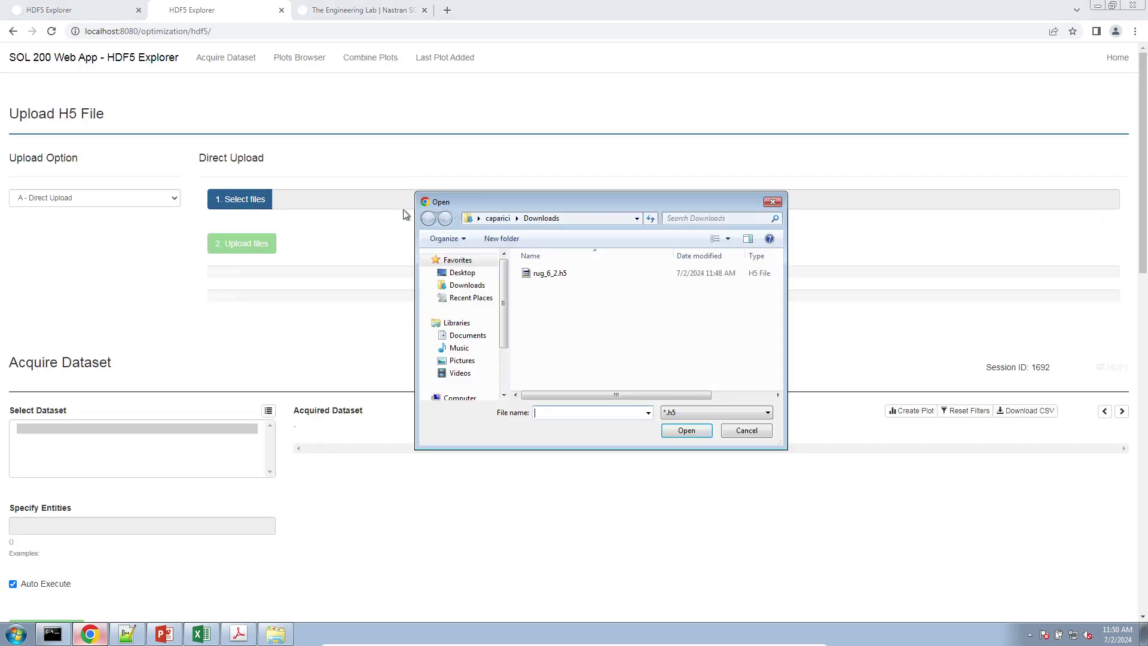
{"action": "double_click", "coordinate": [536, 274]}
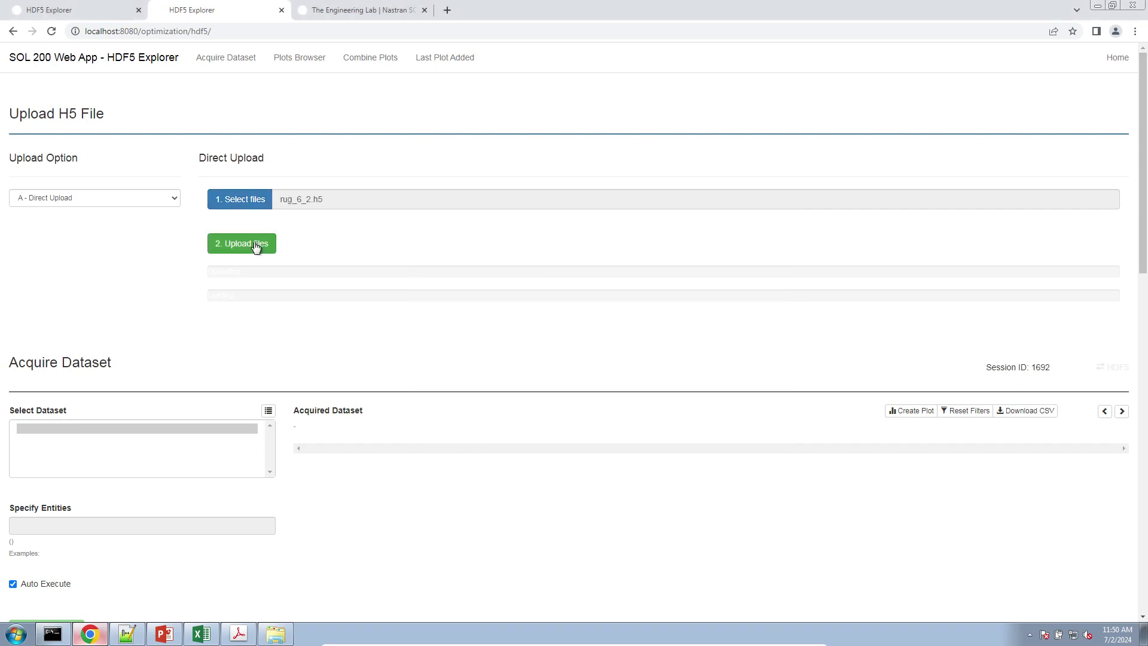
{"action": "left_click", "coordinate": [256, 250]}
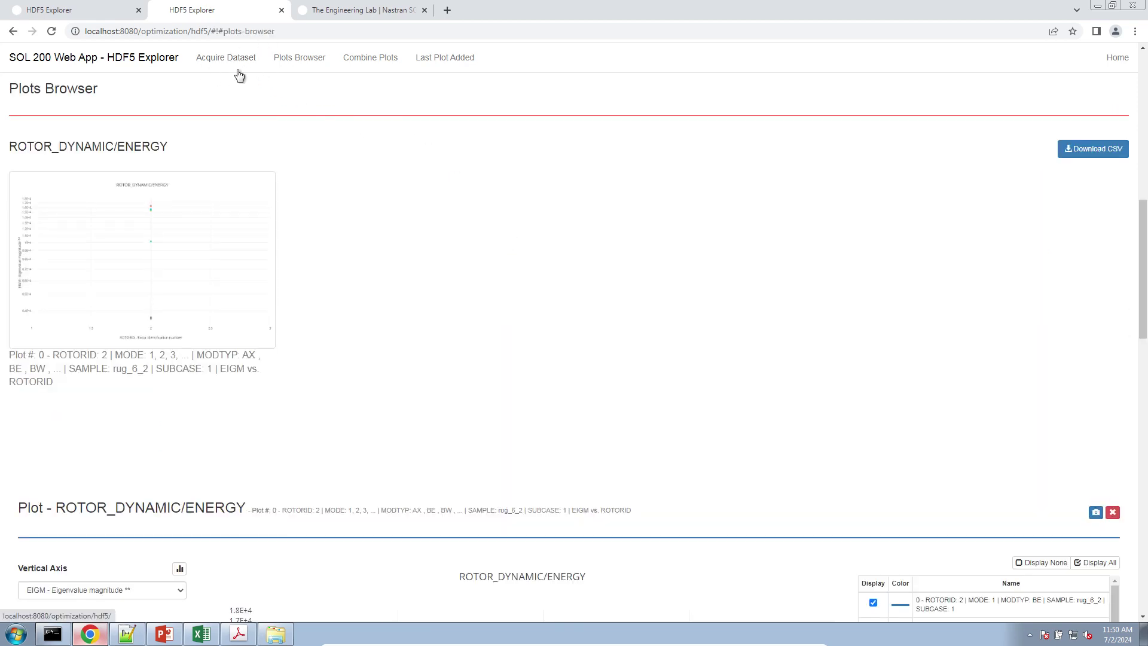
Step: Return to the dataset acquisition section, select the SUMMARY/EIGENVALUE_CPLX dataset and turn off automatic execution
{"action": "left_click", "coordinate": [238, 60]}
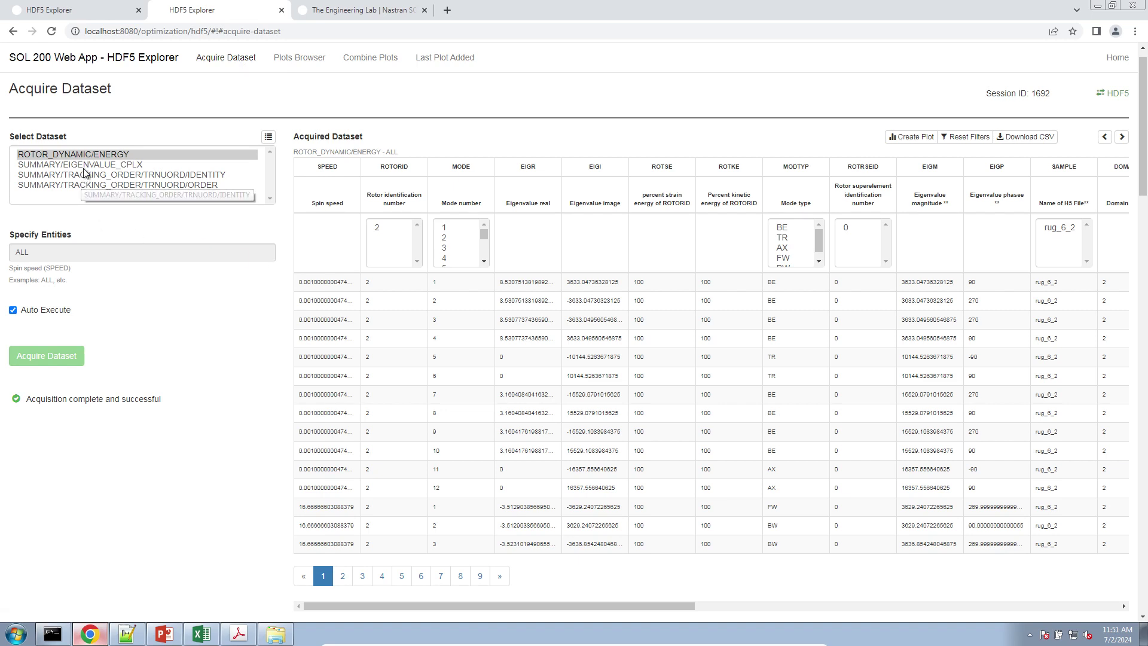
{"action": "left_click", "coordinate": [85, 165]}
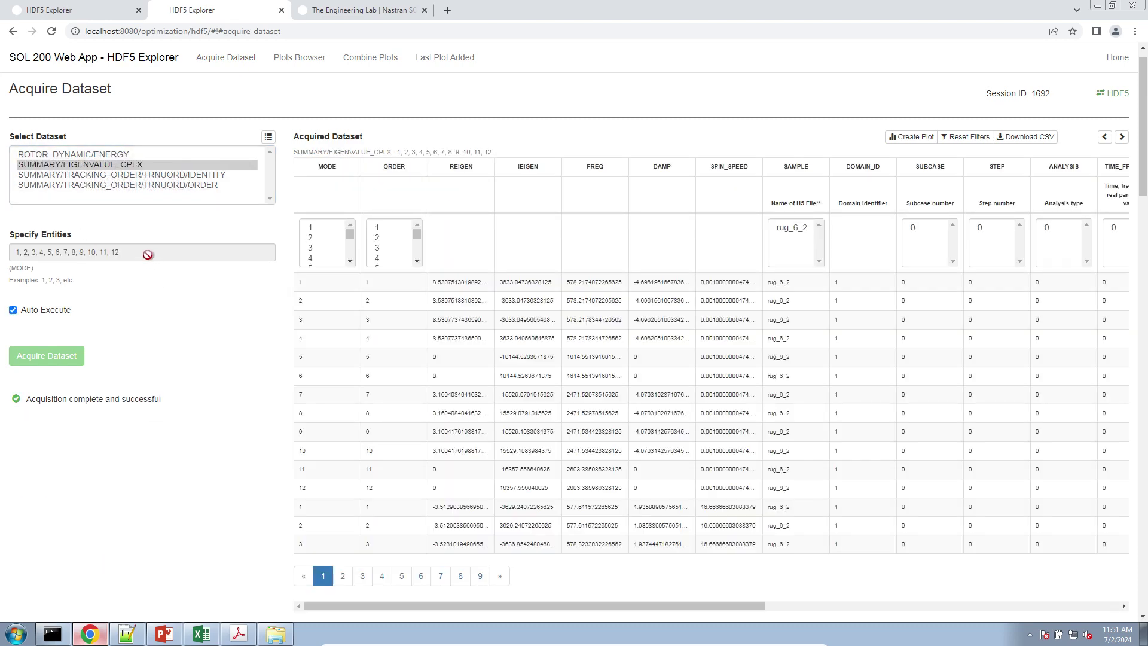
{"action": "left_click", "coordinate": [48, 310]}
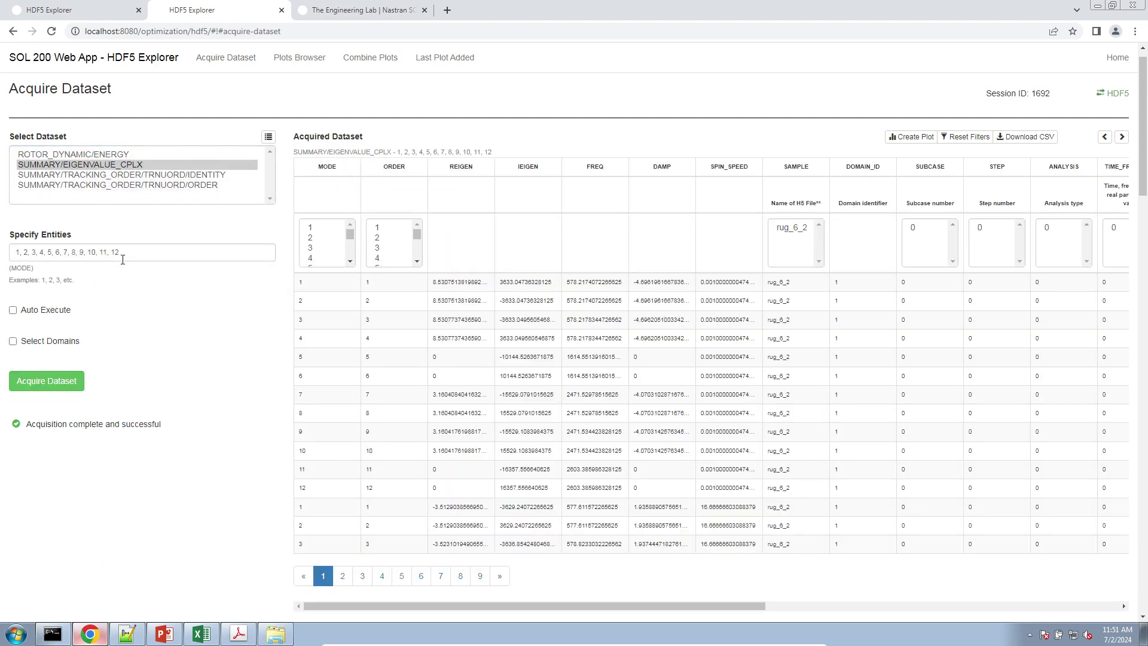
{"action": "left_click_drag", "start_coordinate": [123, 254], "coordinate": [5, 257]}
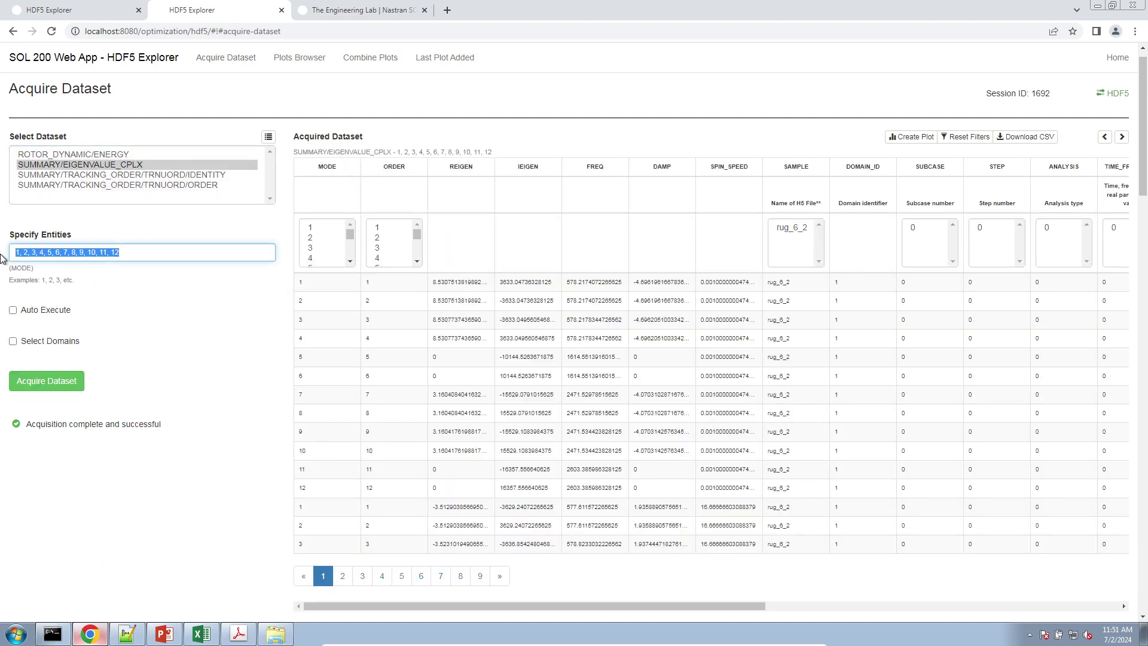
{"action": "left_click", "coordinate": [117, 252]}
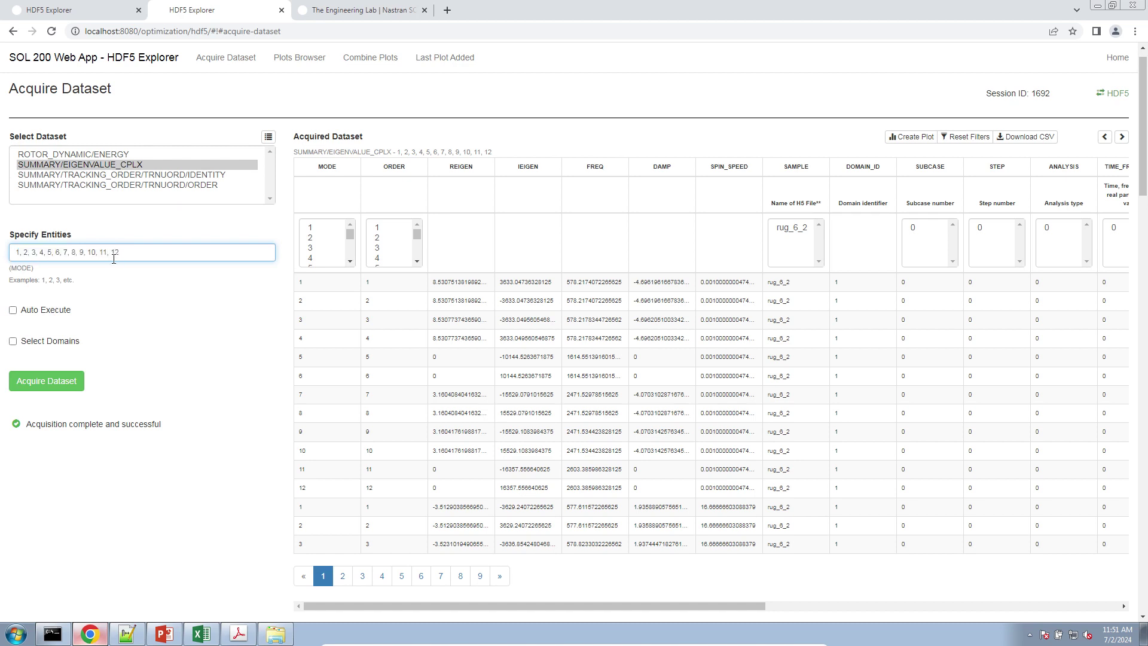
{"action": "triple_click", "coordinate": [128, 253]}
{"action": "type", "text": "1"}
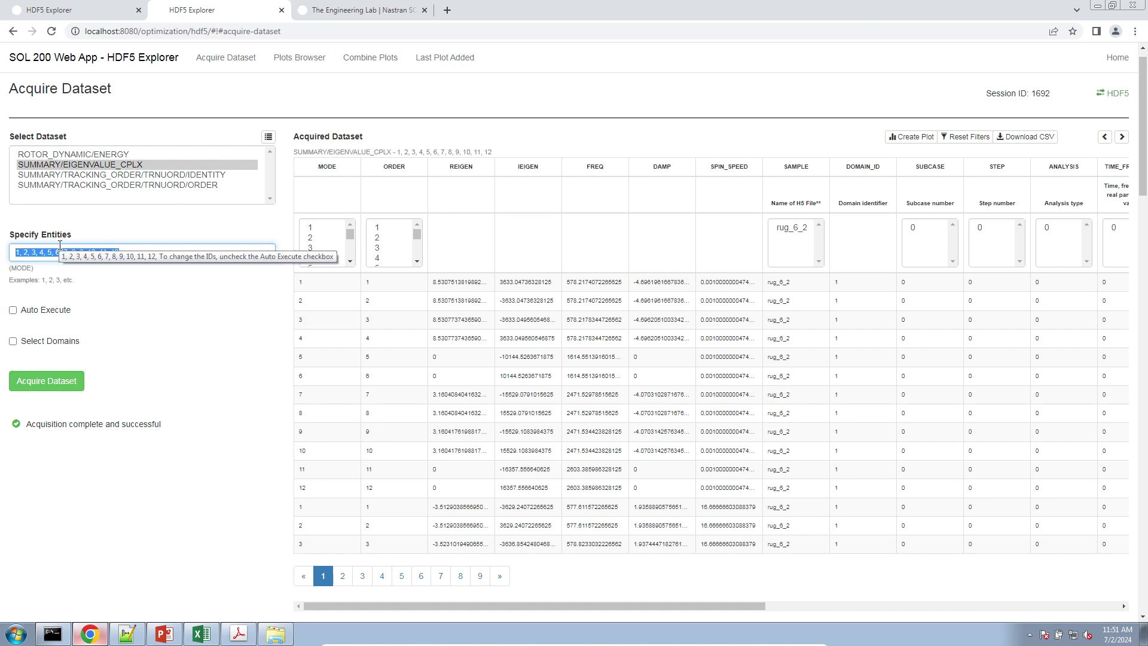
{"action": "type", "text": ", 2, 3, 4, 5,"}
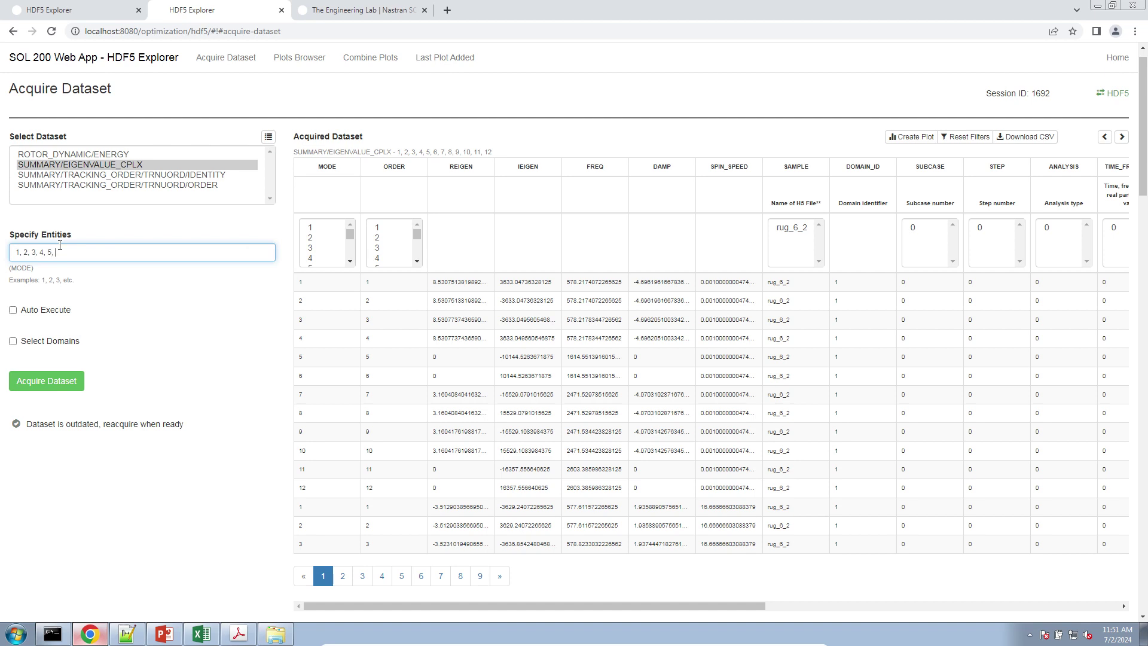
Step: Set the dataset's entities to ALL and acquire the dataset
{"action": "key", "text": "ctrl+a"}
{"action": "type", "text": "ALL"}
{"action": "left_click", "coordinate": [49, 371]}
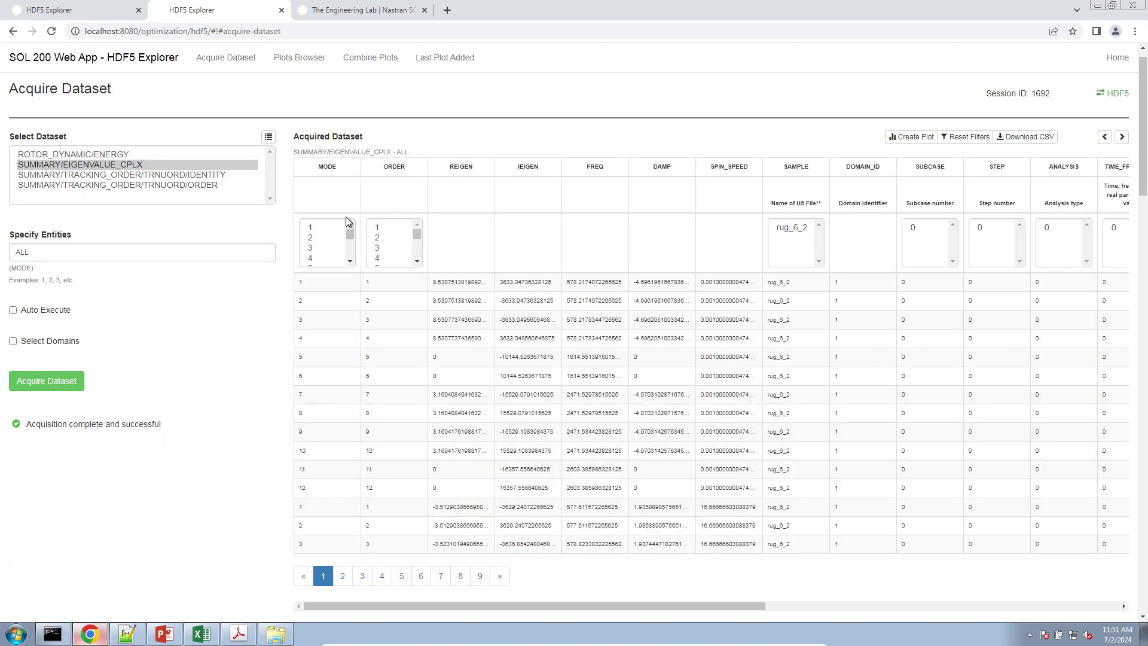
Step: Check the acquired eigenvalue table through page 9, create a plot from it and display that plot
{"action": "left_click", "coordinate": [401, 575]}
{"action": "left_click", "coordinate": [421, 575]}
{"action": "left_click", "coordinate": [440, 576]}
{"action": "left_click", "coordinate": [461, 576]}
{"action": "left_click", "coordinate": [480, 576]}
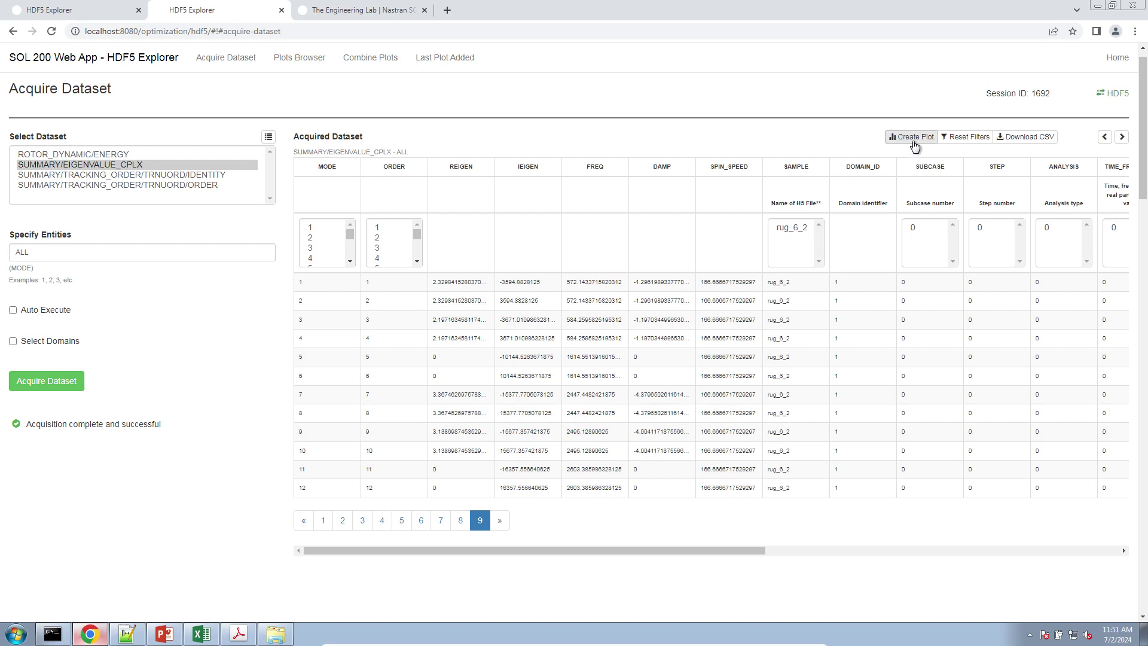
{"action": "left_click", "coordinate": [449, 62]}
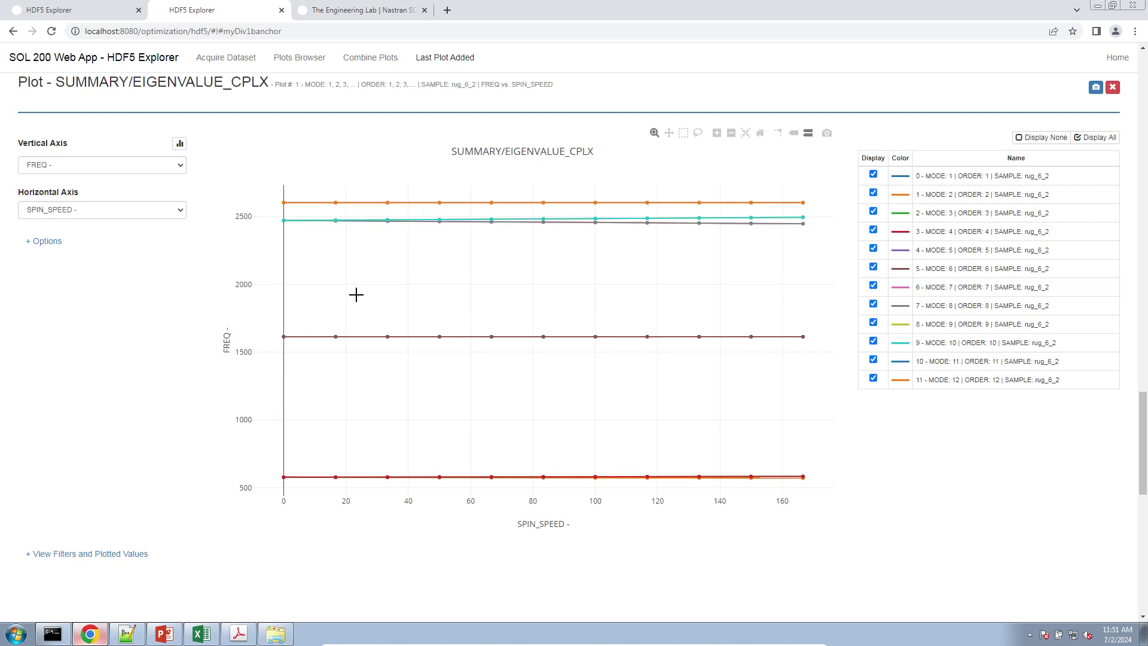
{"action": "mouse_move", "coordinate": [344, 397]}
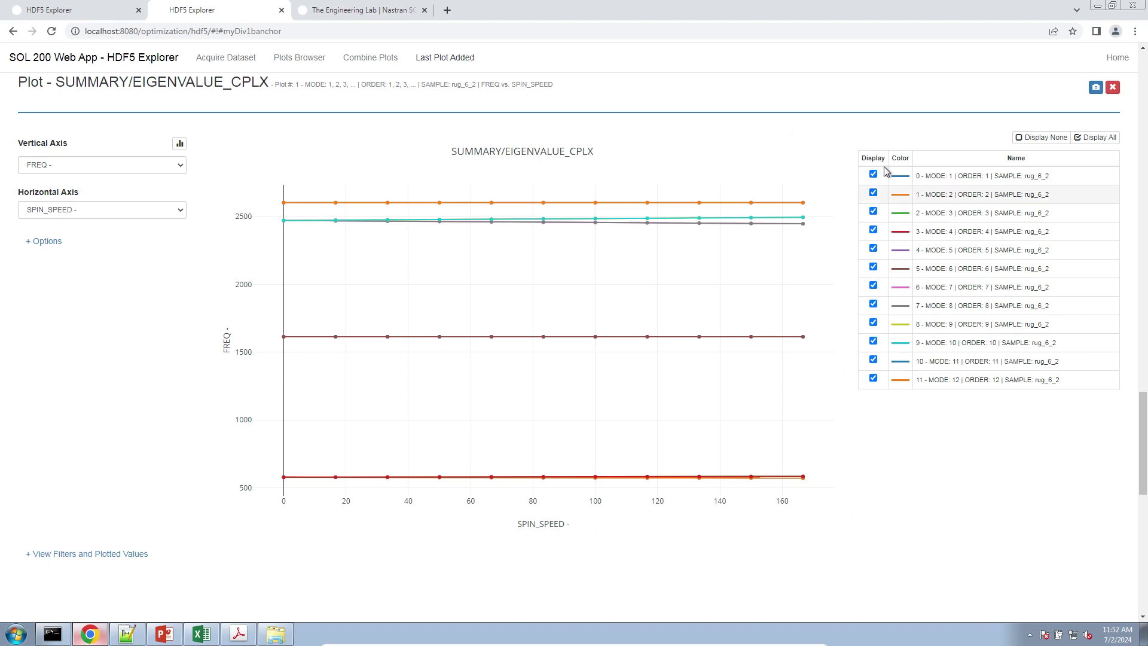
Step: Hide all curves in the FREQ vs. SPIN_SPEED plot and display only modes 1 through 7
{"action": "left_click", "coordinate": [1041, 137]}
{"action": "left_click", "coordinate": [873, 175]}
{"action": "left_click", "coordinate": [873, 193]}
{"action": "left_click", "coordinate": [874, 211]}
{"action": "left_click", "coordinate": [873, 231]}
{"action": "left_click", "coordinate": [873, 249]}
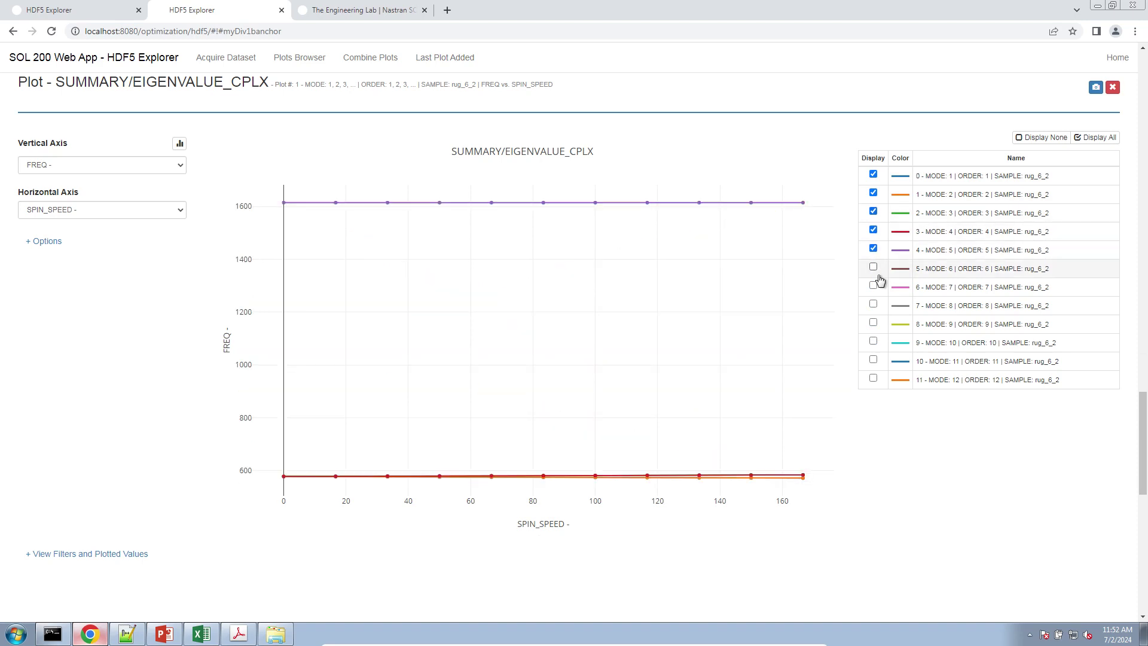
{"action": "left_click", "coordinate": [874, 267]}
{"action": "left_click", "coordinate": [874, 285]}
Step: Examine the frequency curves over different axis ranges, and restore the full view with all modes displayed
{"action": "left_click_drag", "start_coordinate": [520, 505], "coordinate": [445, 505]}
{"action": "mouse_move", "coordinate": [244, 270]}
{"action": "left_mouse_down"}
{"action": "mouse_move", "coordinate": [244, 293]}
{"action": "mouse_move", "coordinate": [245, 260]}
{"action": "left_mouse_up"}
{"action": "left_click_drag", "start_coordinate": [406, 270], "coordinate": [625, 551]}
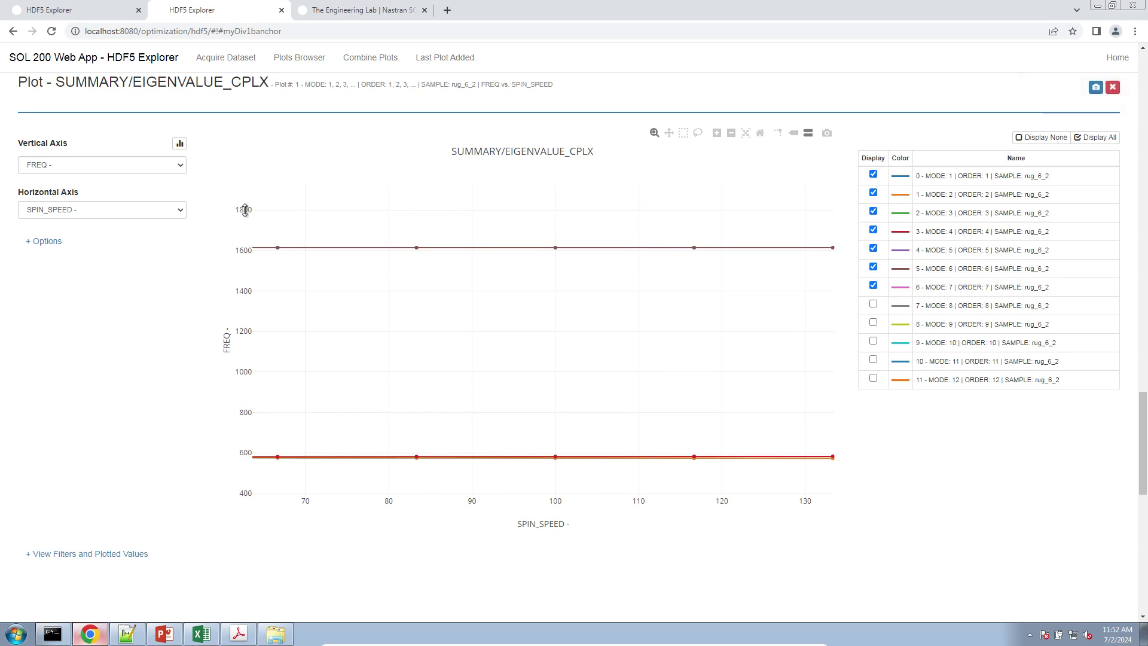
{"action": "left_click", "coordinate": [760, 133]}
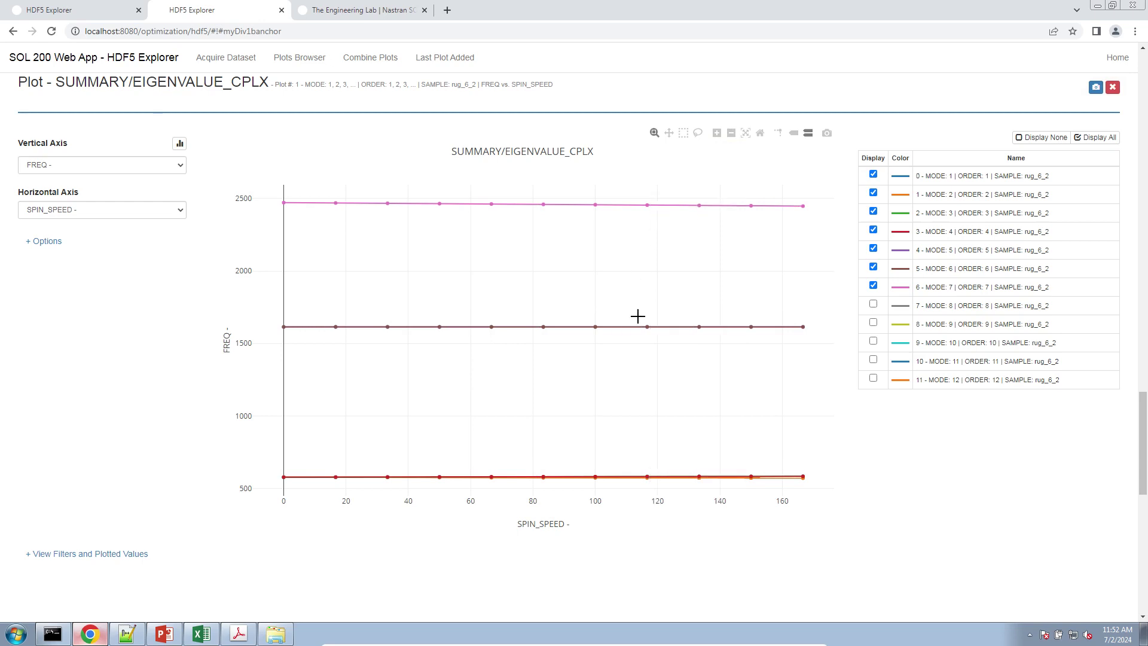
{"action": "left_click", "coordinate": [732, 134]}
{"action": "left_click", "coordinate": [718, 134]}
{"action": "left_click", "coordinate": [718, 134]}
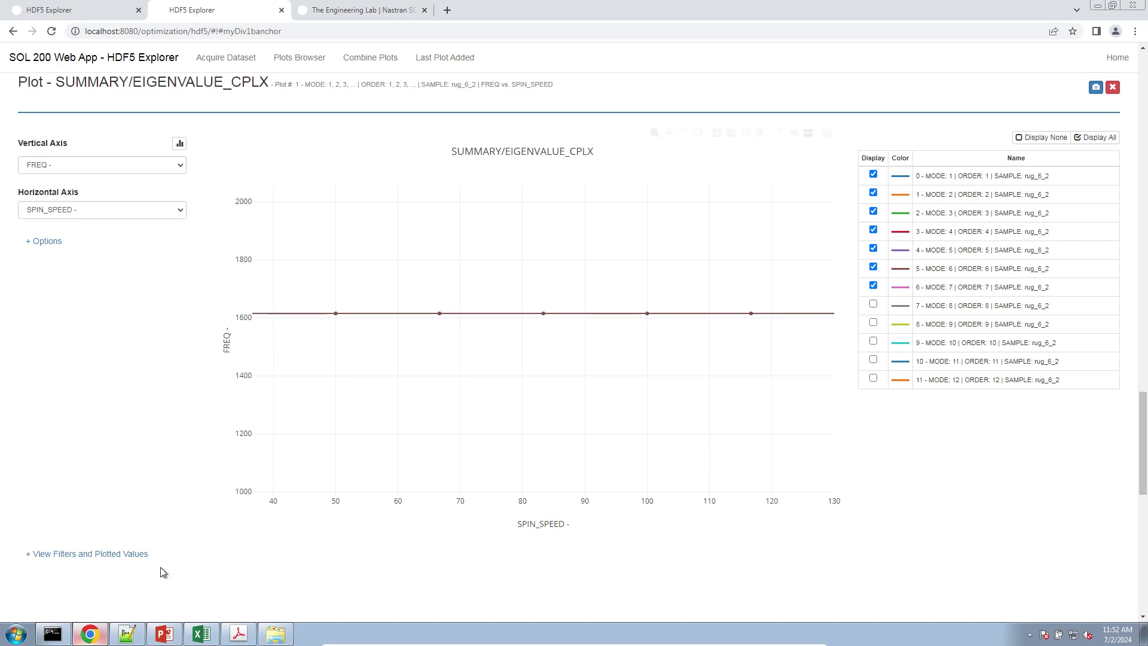
{"action": "left_click", "coordinate": [753, 141]}
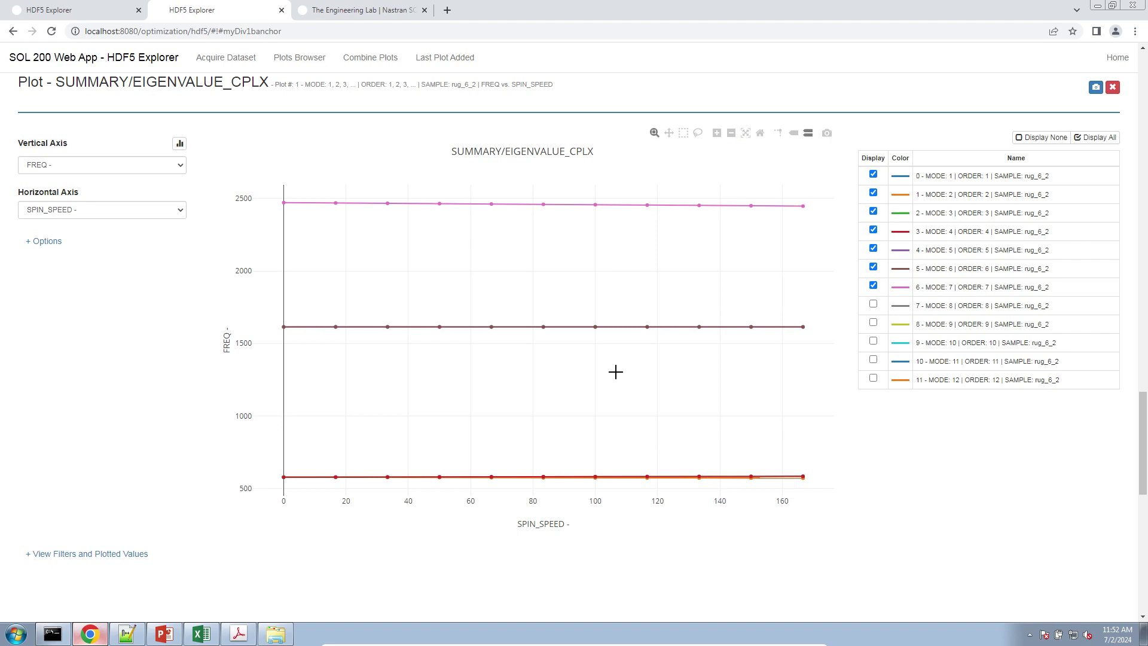
{"action": "left_click", "coordinate": [1094, 138]}
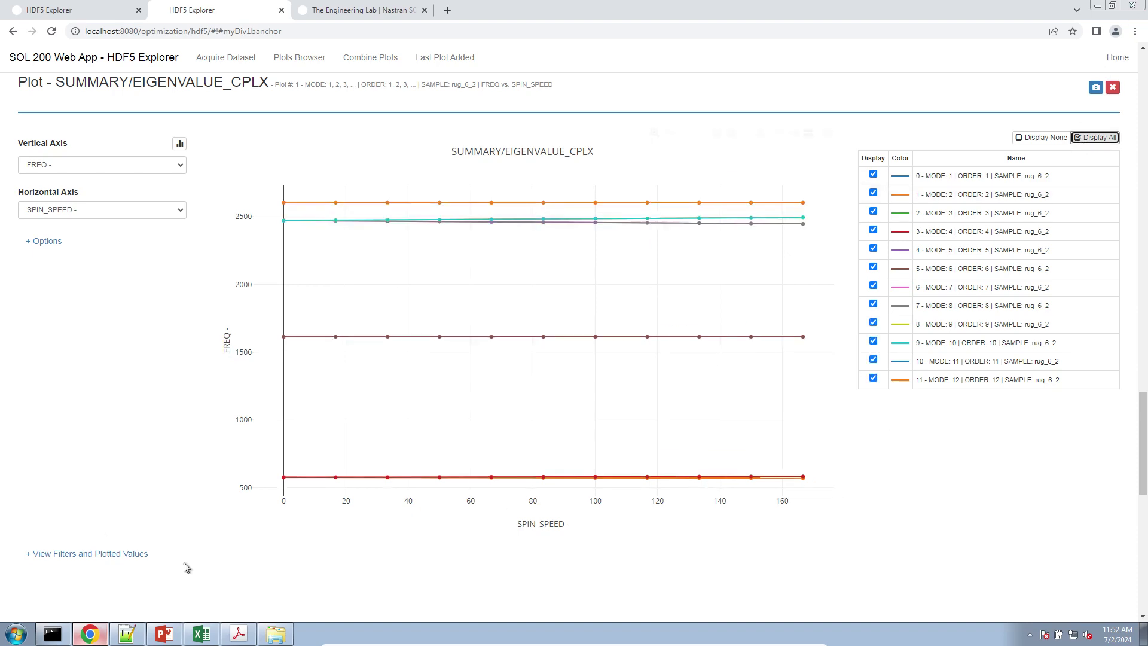
Step: Expand the plot's filters and plotted values and compare the table with the frequency curves
{"action": "left_click", "coordinate": [56, 567]}
{"action": "scroll", "coordinate": [159, 515], "scroll_direction": "down", "scroll_amount": 4}
{"action": "scroll", "coordinate": [340, 444], "scroll_direction": "up", "scroll_amount": 4}
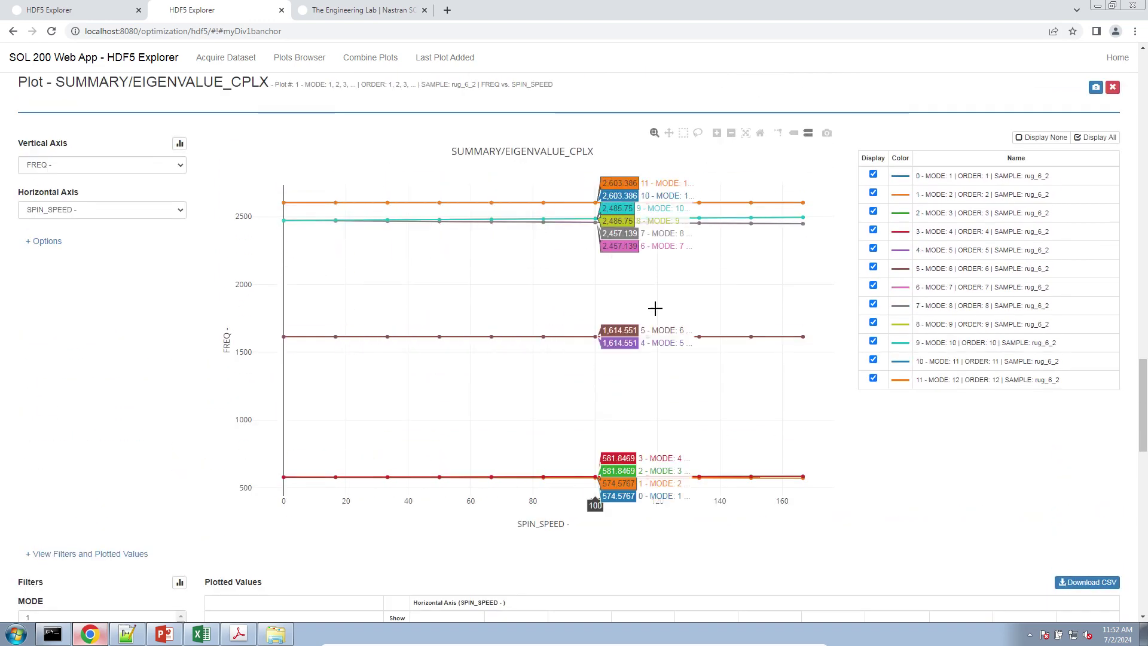
{"action": "scroll", "coordinate": [536, 456], "scroll_direction": "down", "scroll_amount": 5}
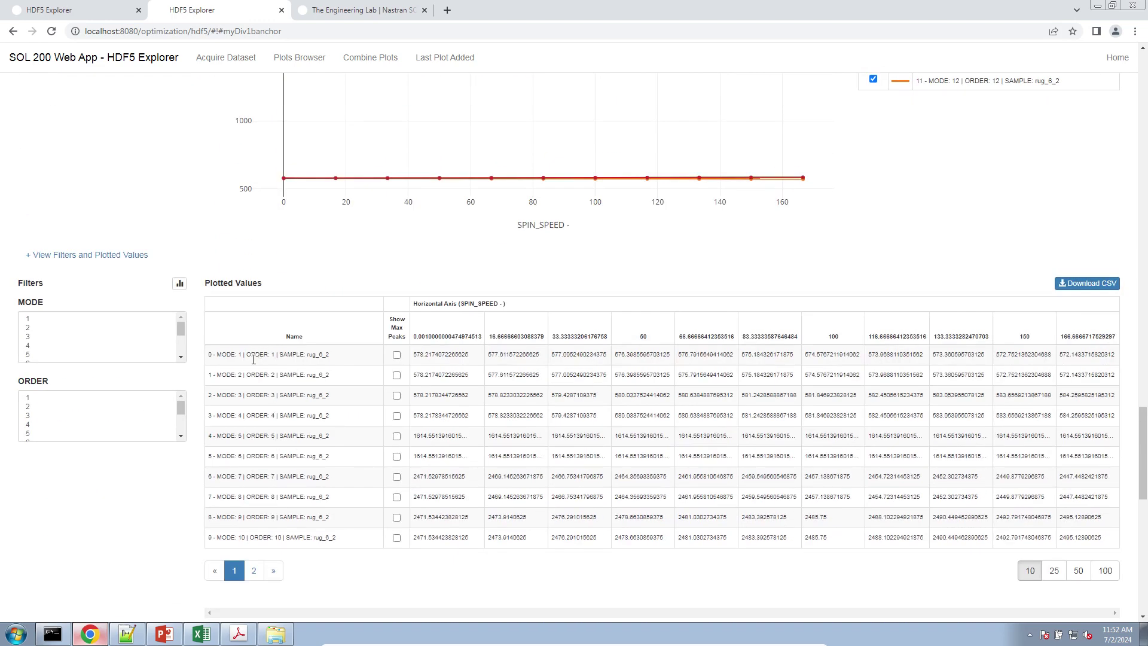
Step: Download the plotted values as a CSV file and open traces.csv in Excel
{"action": "left_click", "coordinate": [1101, 285]}
{"action": "left_click", "coordinate": [45, 605]}
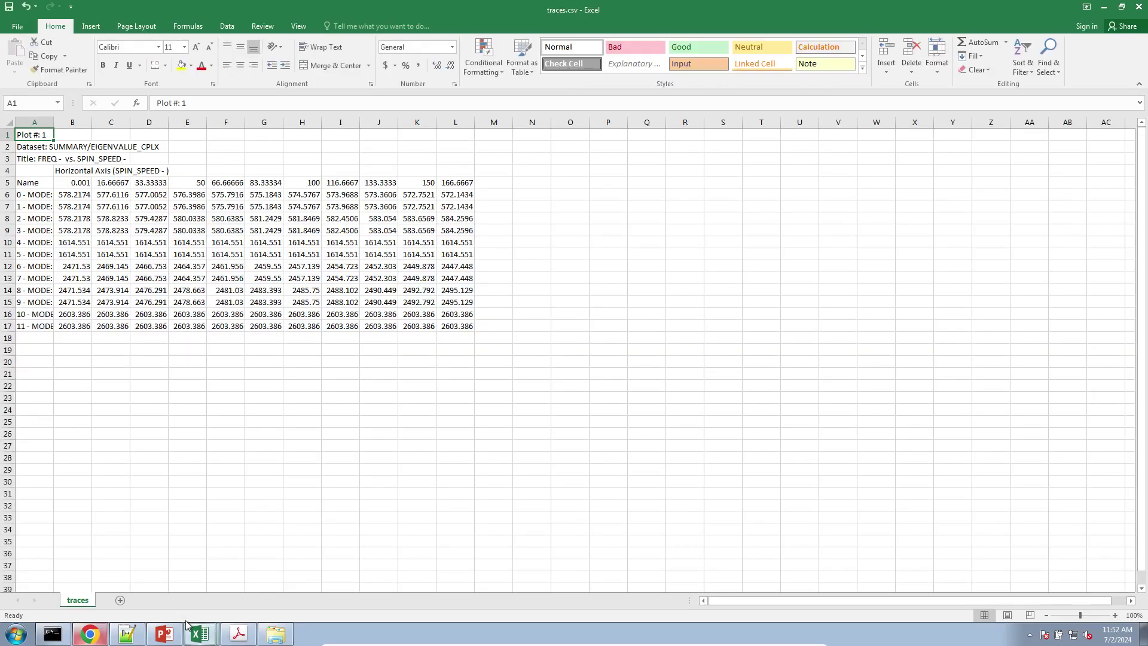
{"action": "left_click", "coordinate": [275, 633]}
{"action": "left_click", "coordinate": [411, 453]}
{"action": "double_click", "coordinate": [411, 452]}
Step: Insert a scatter chart with straight lines and markers from the speed and mode data in A5:L17
{"action": "left_click_drag", "start_coordinate": [458, 326], "coordinate": [27, 183]}
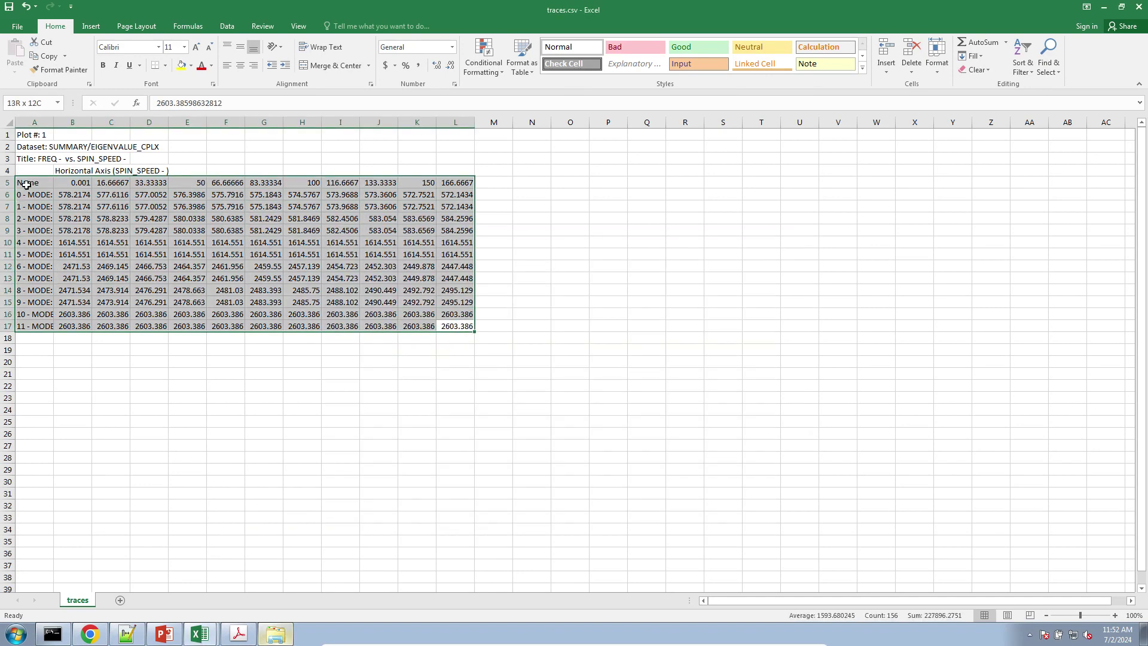
{"action": "left_click", "coordinate": [99, 27]}
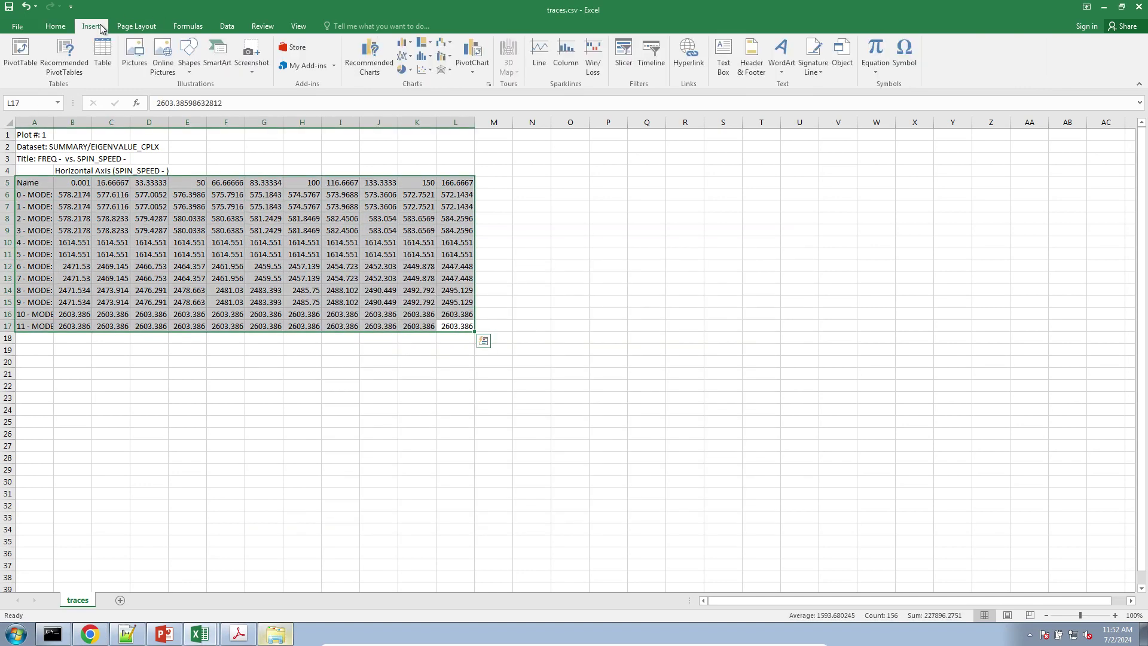
{"action": "left_click", "coordinate": [423, 72]}
{"action": "left_click", "coordinate": [433, 141]}
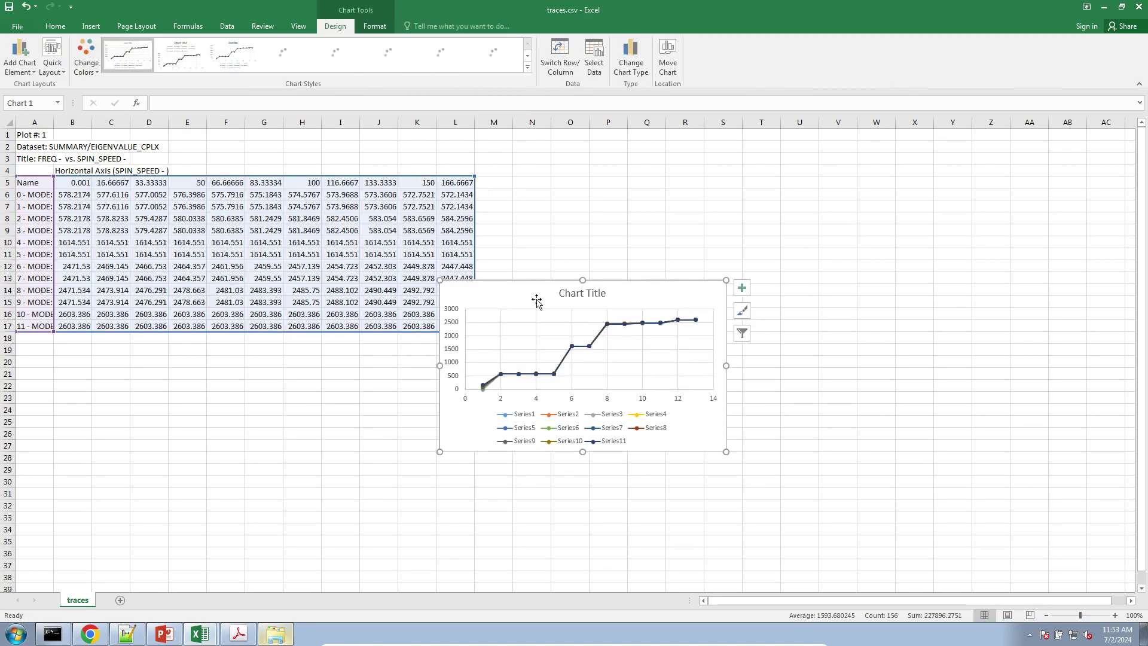
Step: Switch the rows and columns of the chart's data source, and enlarge the chart beside the data table
{"action": "right_click", "coordinate": [536, 299]}
{"action": "left_click", "coordinate": [602, 425]}
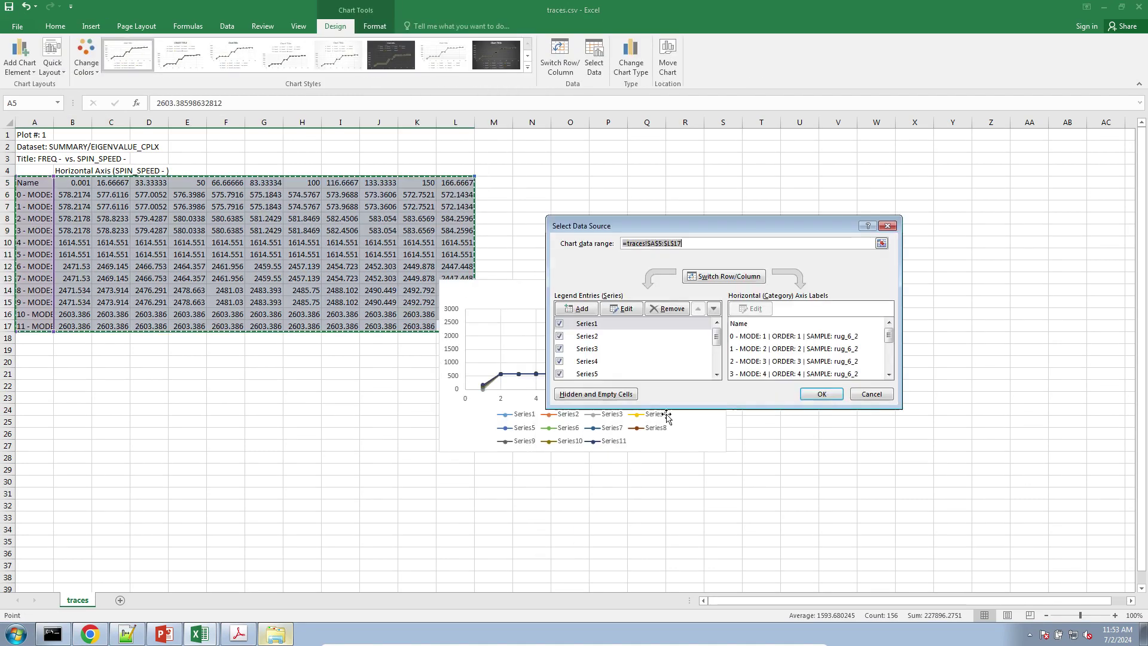
{"action": "left_click", "coordinate": [724, 277]}
{"action": "left_click", "coordinate": [820, 394]}
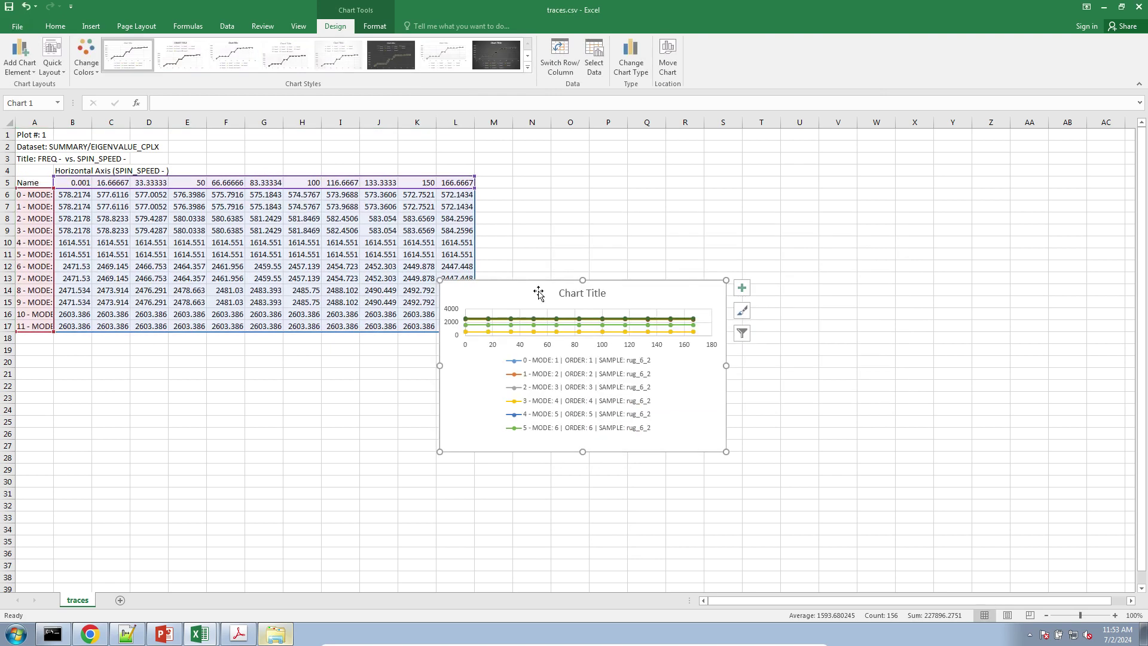
{"action": "left_click_drag", "start_coordinate": [582, 280], "coordinate": [609, 157]}
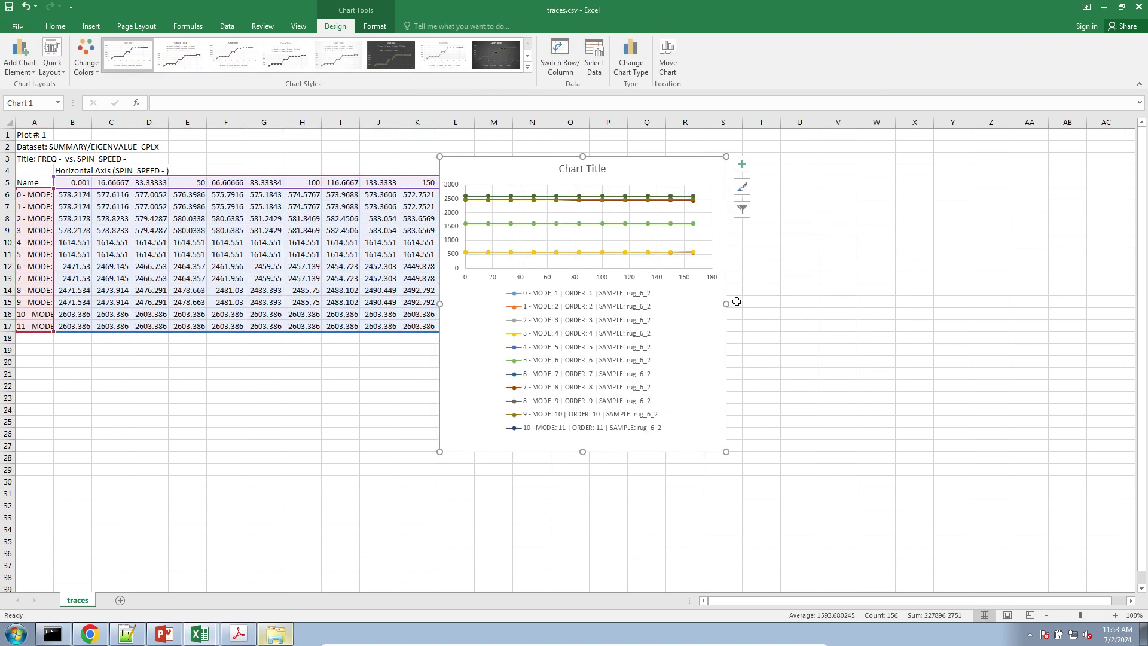
{"action": "left_click_drag", "start_coordinate": [727, 302], "coordinate": [1052, 293]}
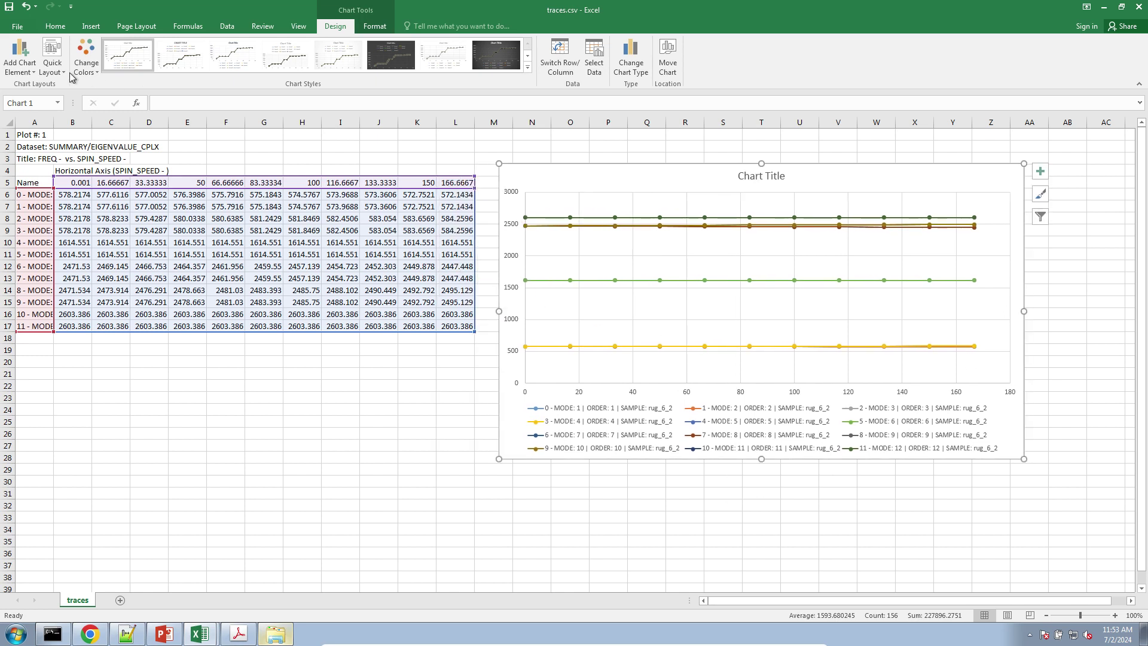
Step: Add horizontal and vertical axis titles to the chart and name the vertical axis Frequency [Hz]
{"action": "left_click", "coordinate": [24, 69]}
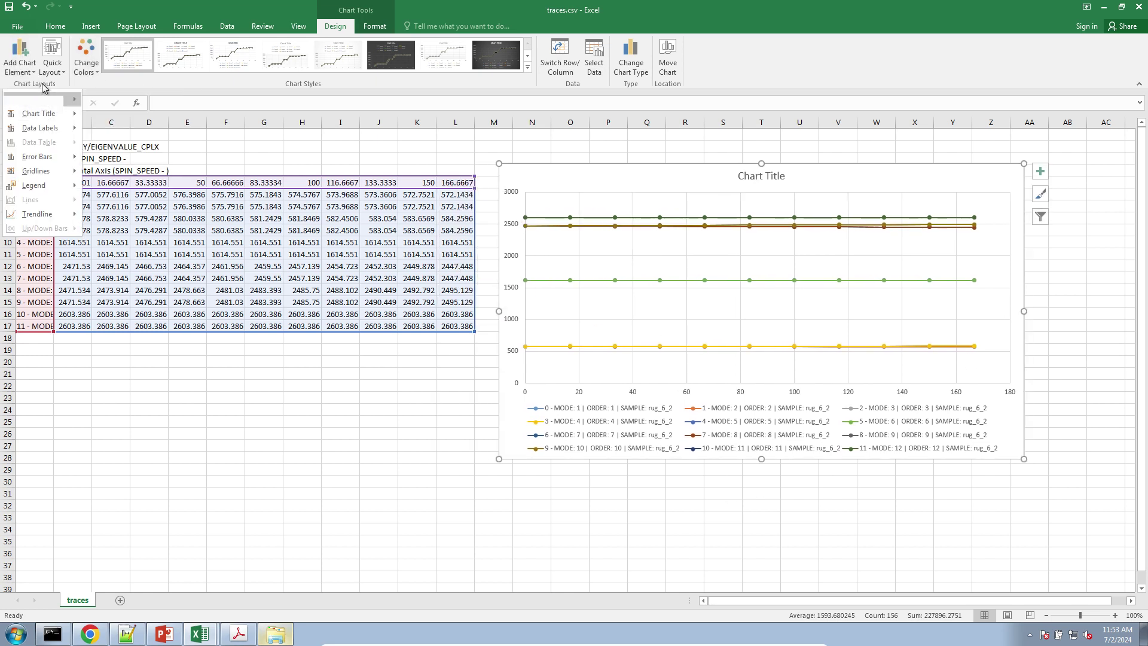
{"action": "mouse_move", "coordinate": [54, 105]}
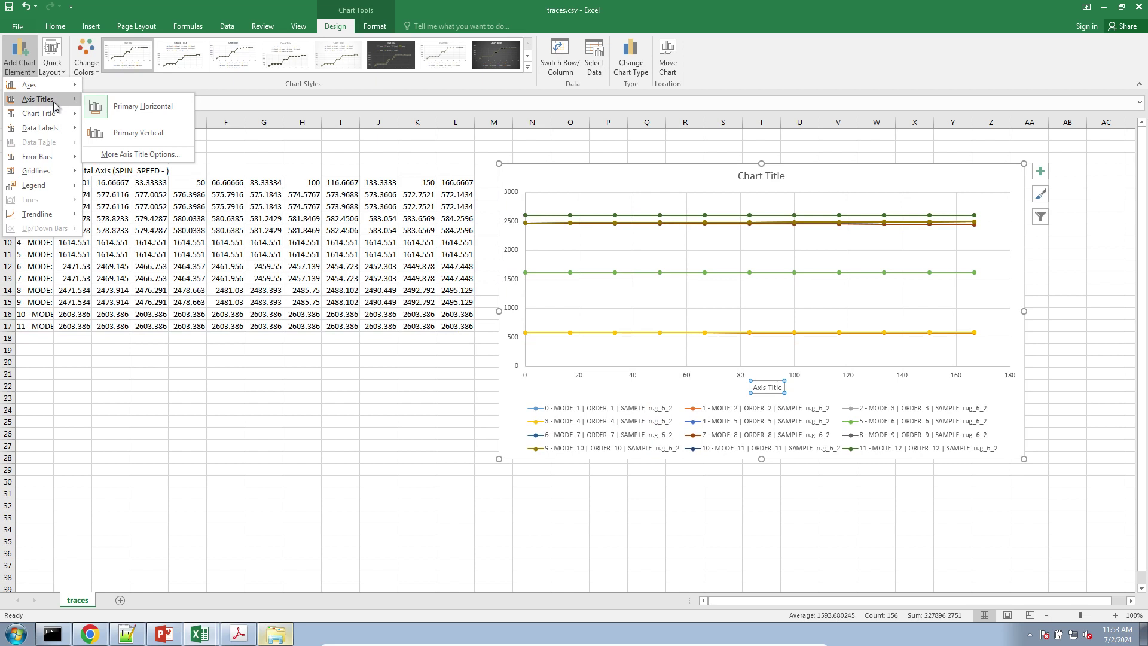
{"action": "left_click", "coordinate": [106, 132]}
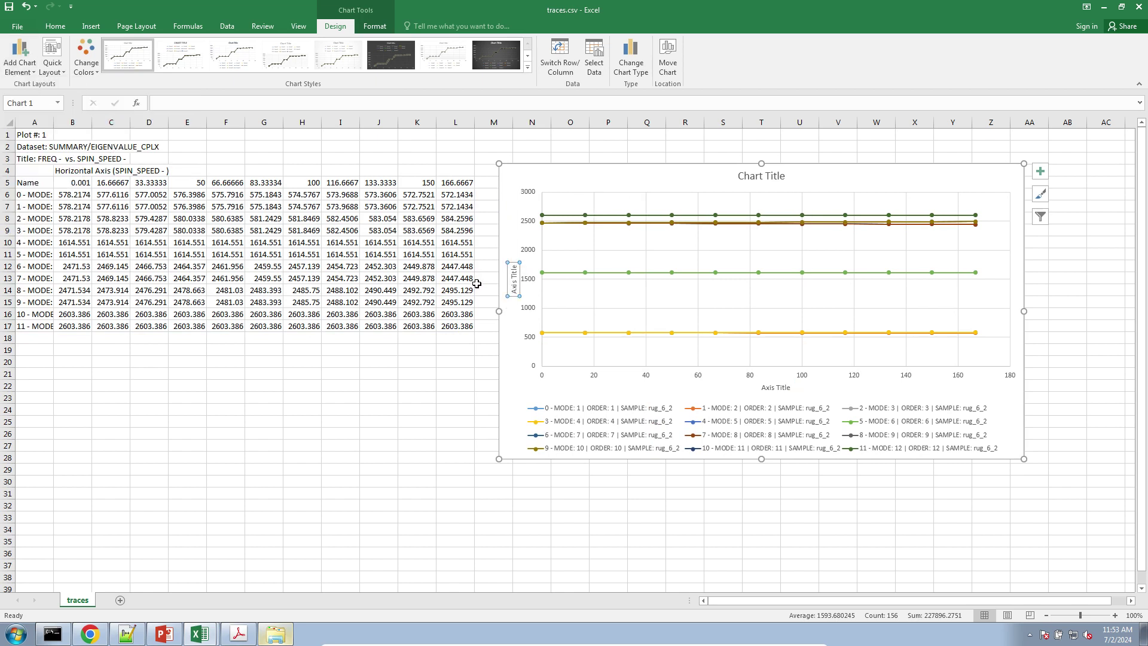
{"action": "triple_click", "coordinate": [514, 278]}
{"action": "type", "text": "Frequency"}
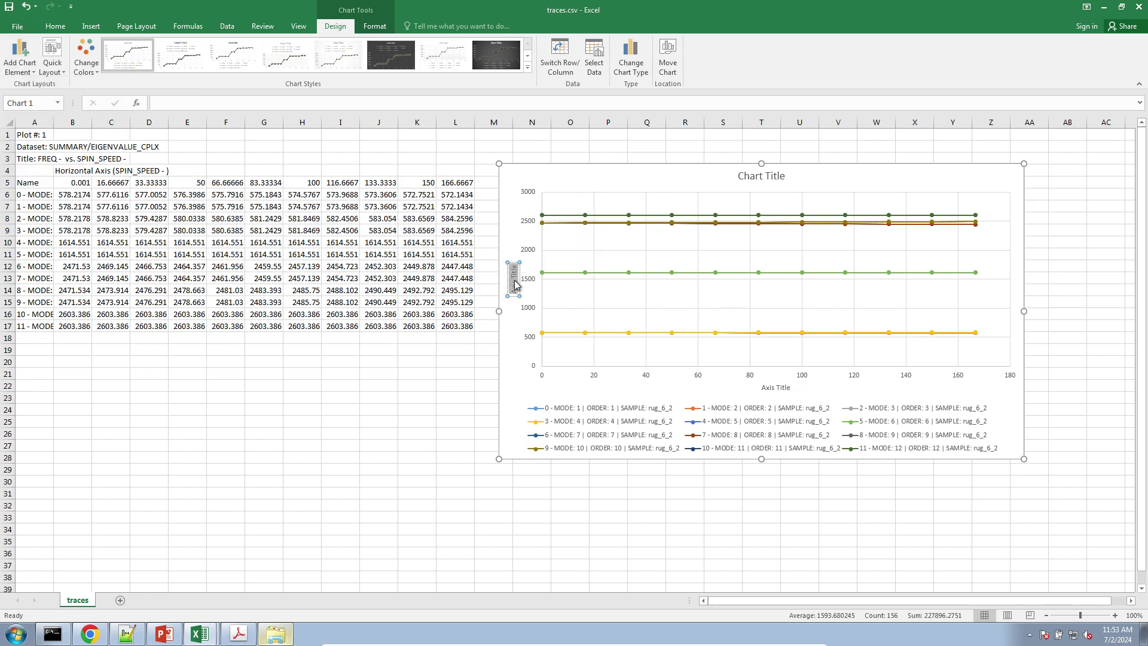
{"action": "type", "text": " [Hz]"}
Step: Change the chart's horizontal axis title to Speed (RPM)
{"action": "double_click", "coordinate": [768, 388]}
{"action": "triple_click", "coordinate": [769, 389]}
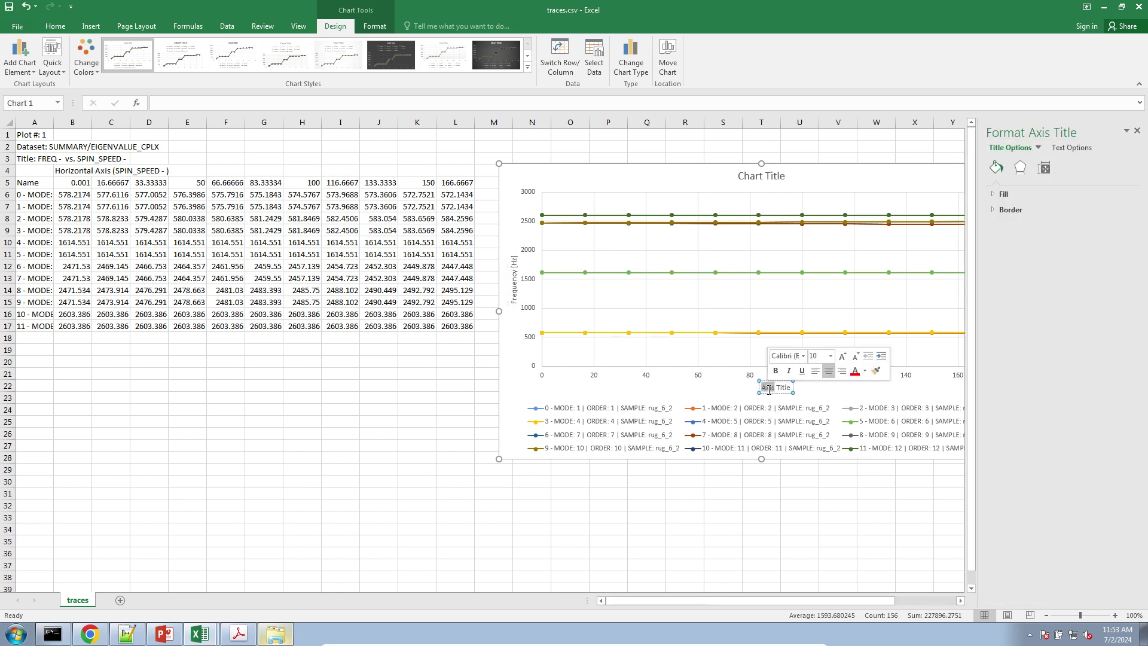
{"action": "key", "text": "BackSpace"}
{"action": "type", "text": "Speed"}
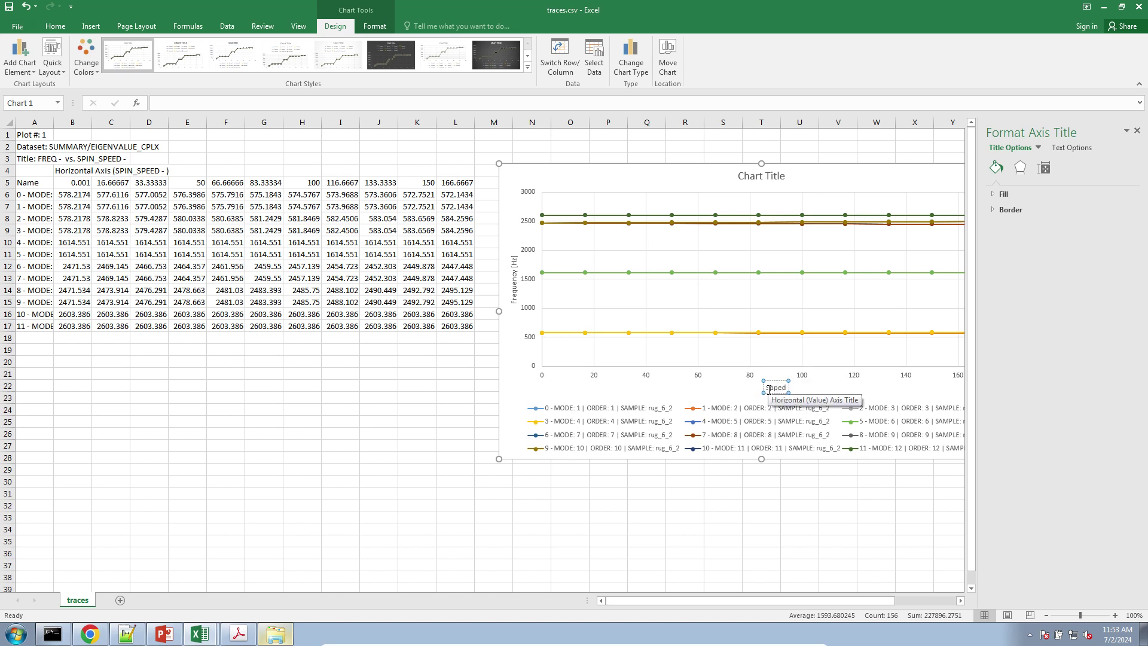
{"action": "type", "text": " ("}
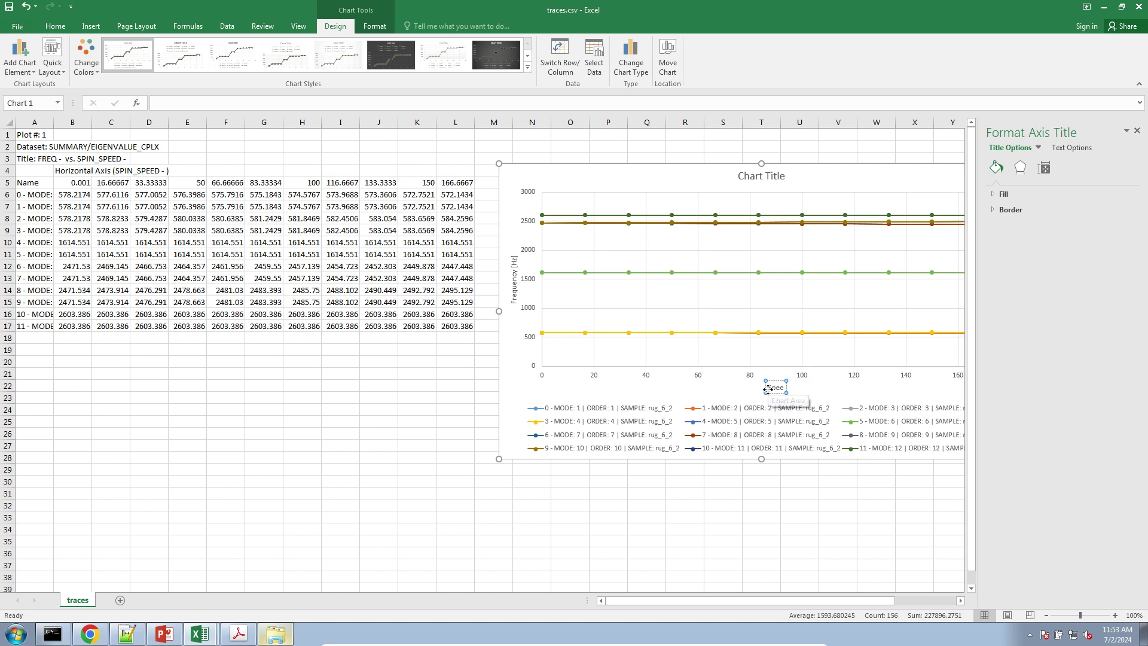
{"action": "type", "text": "RPM)"}
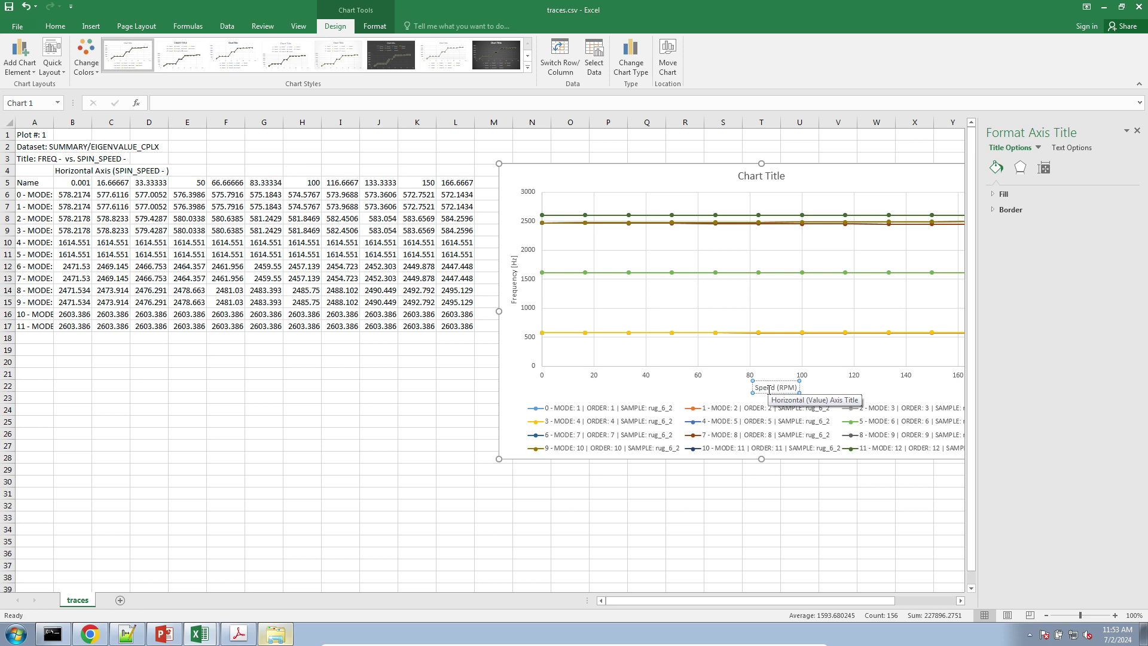
Step: Close the axis title formatting pane and deselect the chart
{"action": "left_click", "coordinate": [1137, 132]}
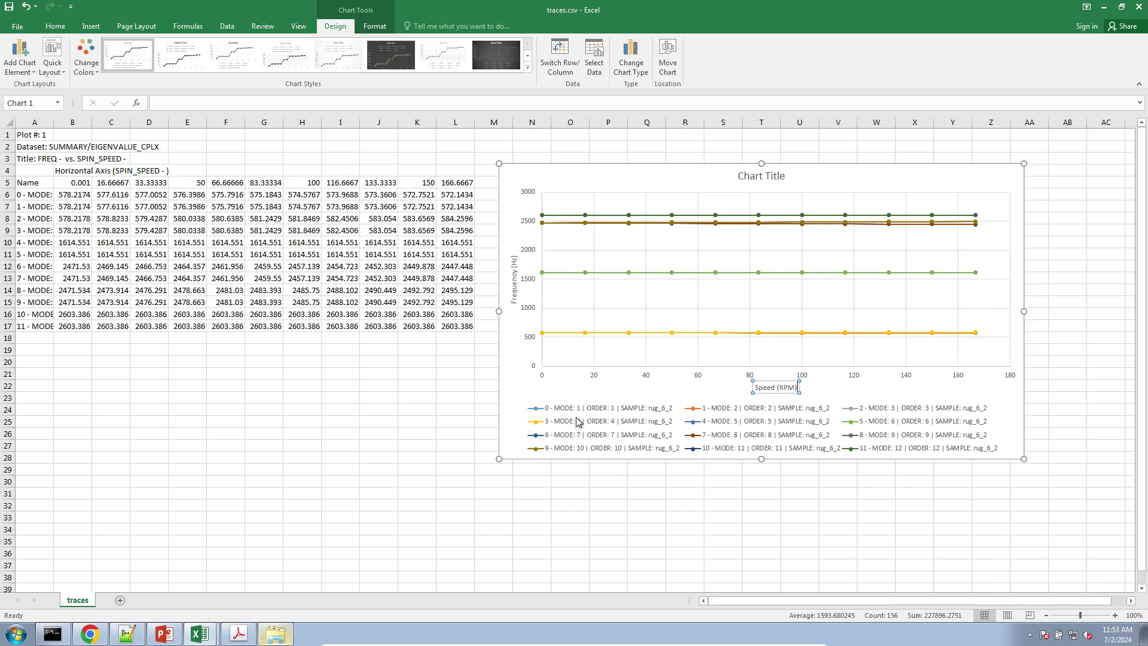
{"action": "left_click", "coordinate": [1051, 386]}
{"action": "mouse_move", "coordinate": [976, 333]}
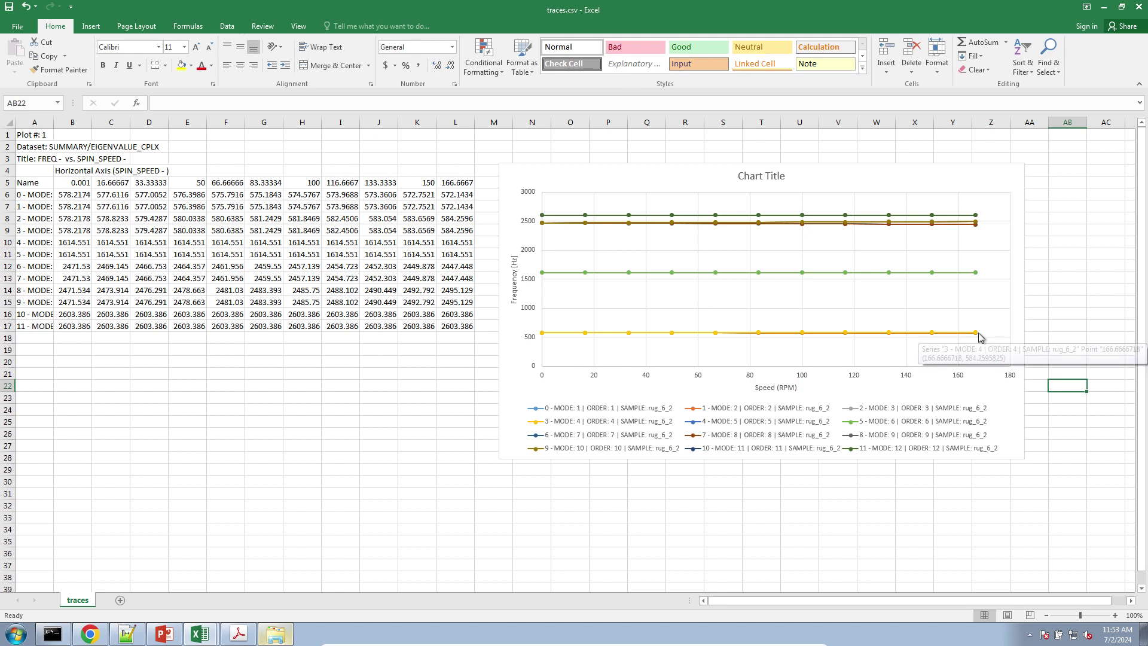
Step: Copy the full-precision last speed value from cell L5 without changing the cell
{"action": "left_click", "coordinate": [457, 182]}
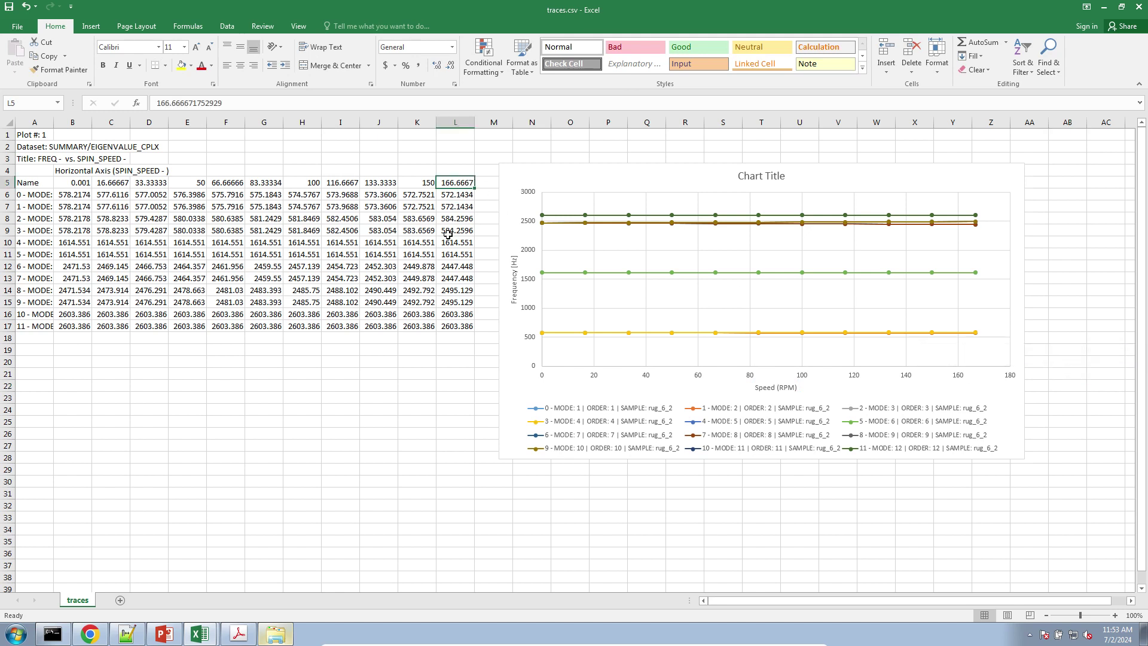
{"action": "double_click", "coordinate": [214, 103]}
{"action": "key", "text": "ctrl+c"}
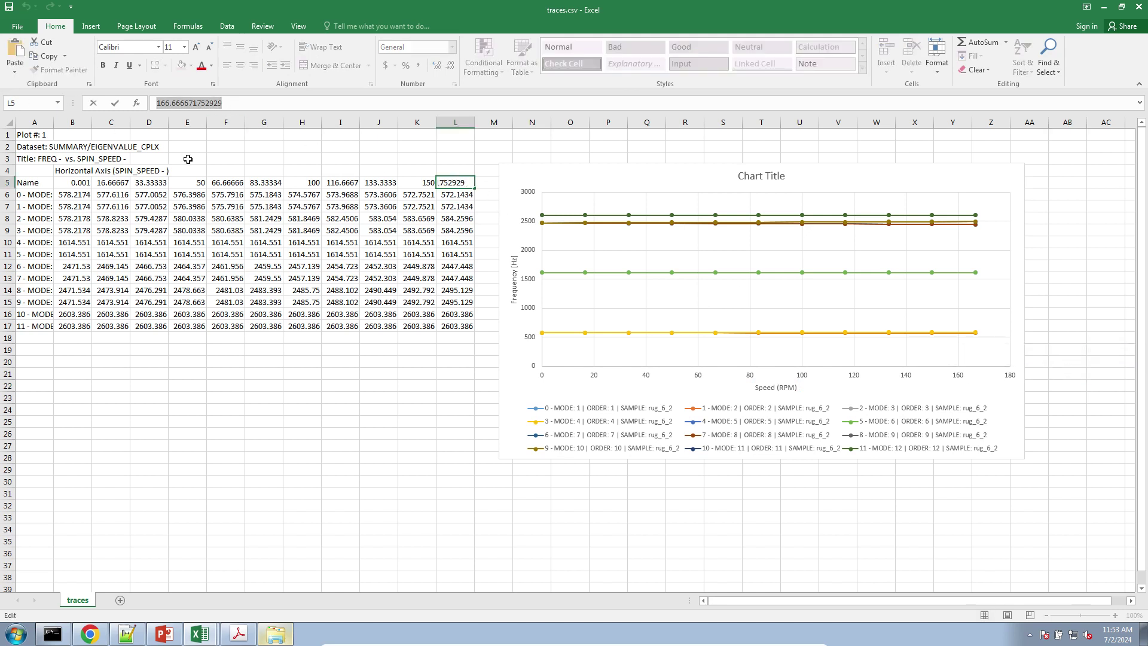
{"action": "key", "text": "Escape"}
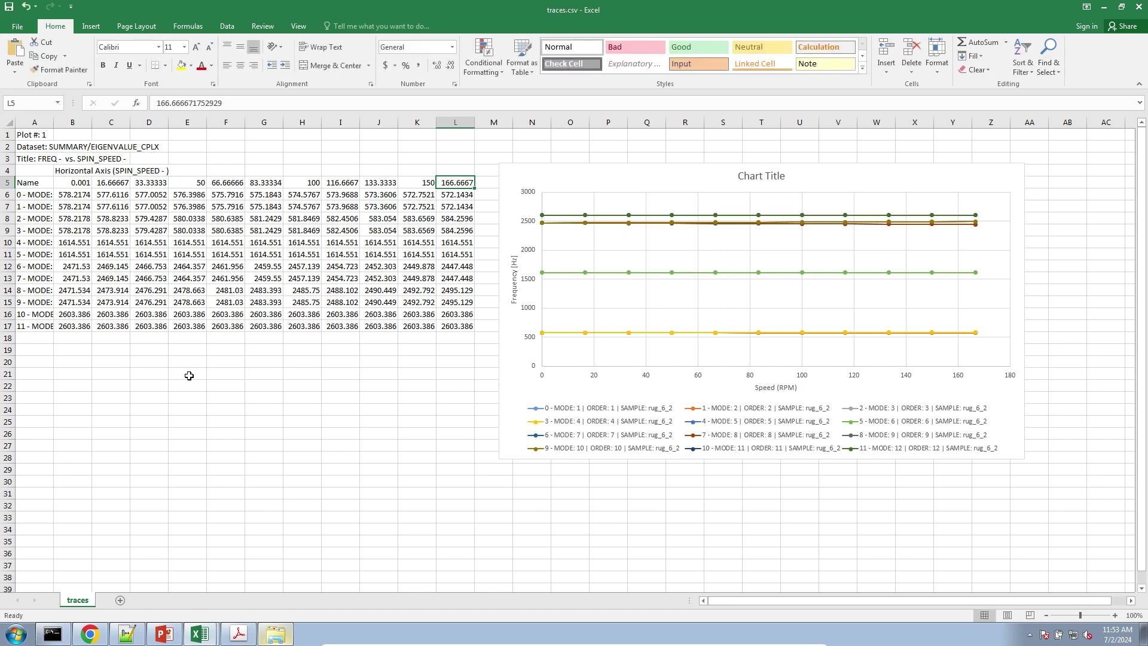
Step: Switch to Chrome and multiply the copied speed value by 60 with a Google search
{"action": "left_click", "coordinate": [90, 634]}
{"action": "left_click", "coordinate": [448, 10]}
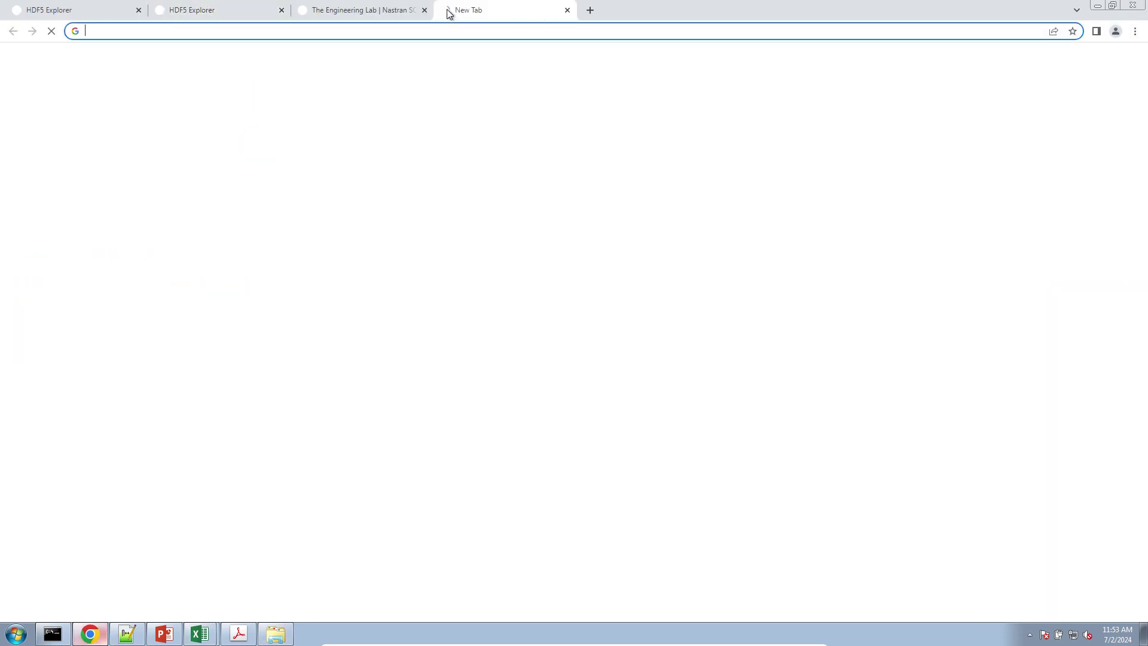
{"action": "key", "text": "ctrl+v"}
{"action": "type", "text": "* 60"}
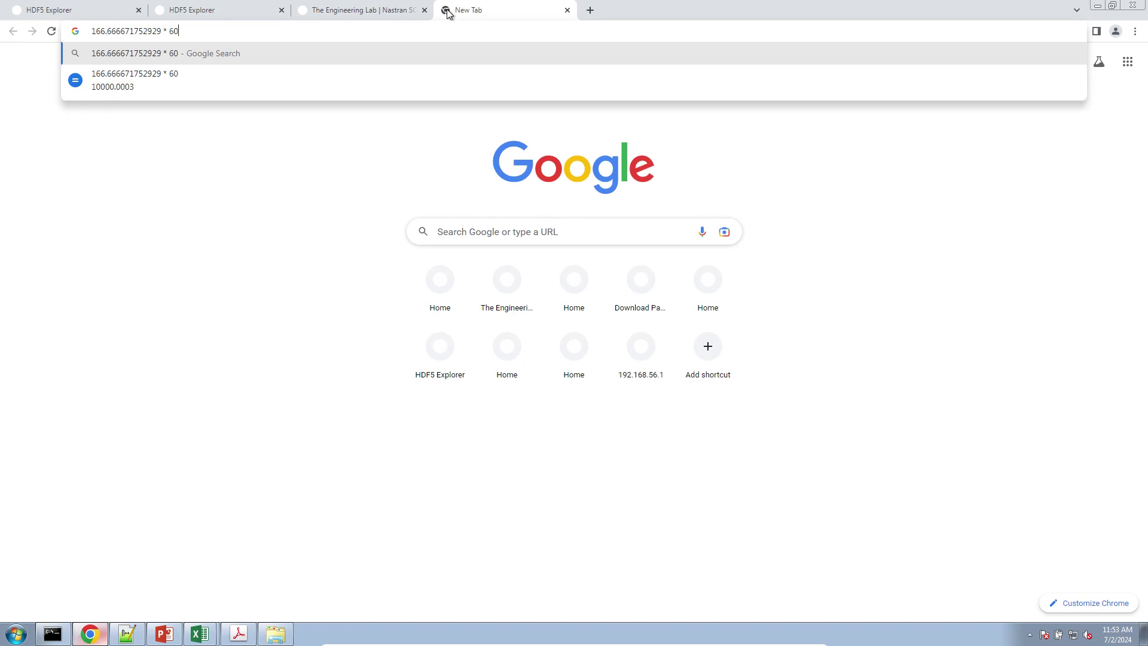
{"action": "key", "text": "Return"}
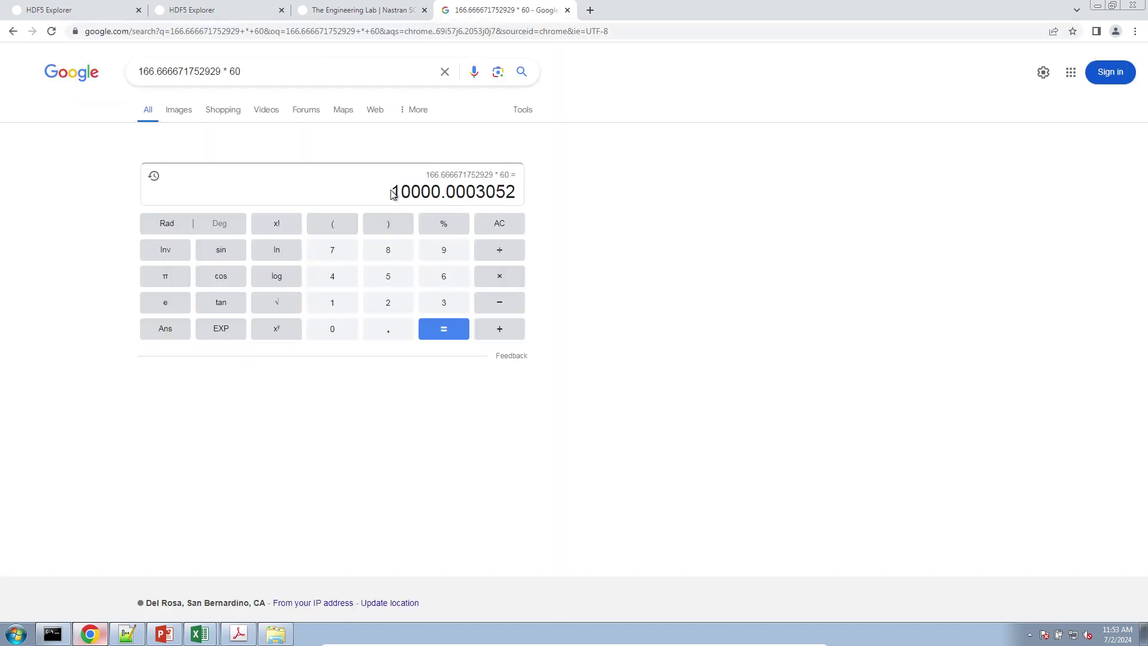
{"action": "left_click_drag", "start_coordinate": [392, 191], "coordinate": [437, 192]}
Step: Switch to Notepad++ and examine the CAMPBLL and DDVAL entries of rug_6_2.dat for the speed range and its unit
{"action": "left_click", "coordinate": [127, 633]}
{"action": "scroll", "coordinate": [317, 399], "scroll_direction": "down", "scroll_amount": 10}
{"action": "scroll", "coordinate": [317, 399], "scroll_direction": "up", "scroll_amount": 3}
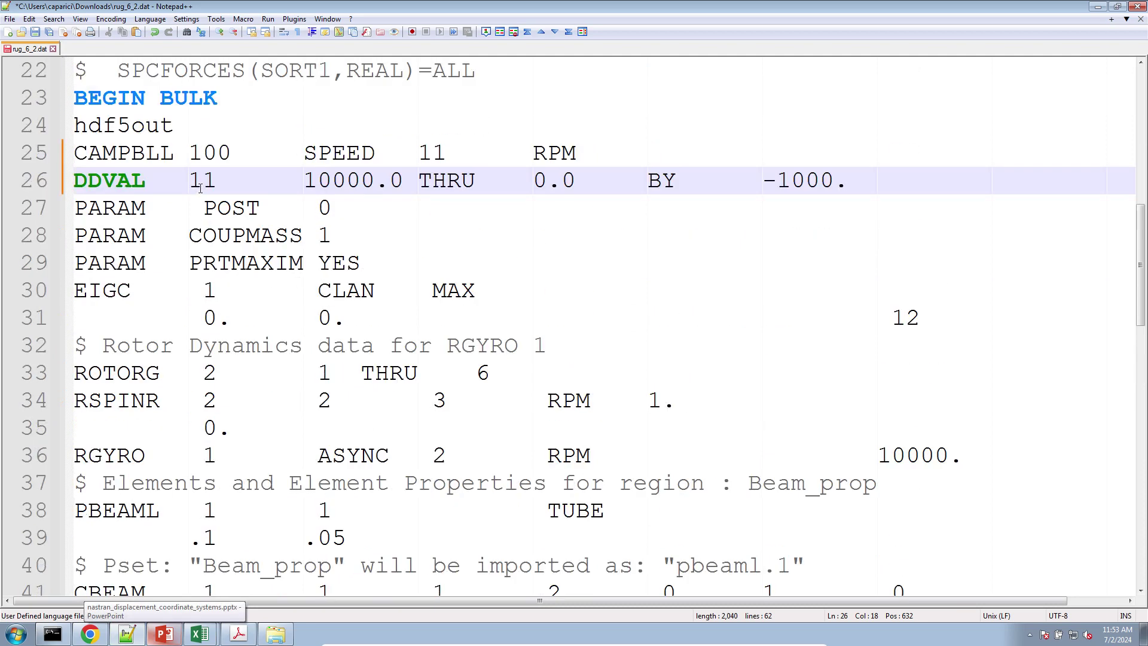
{"action": "left_click", "coordinate": [188, 153]}
{"action": "left_click_drag", "start_coordinate": [310, 180], "coordinate": [576, 179]}
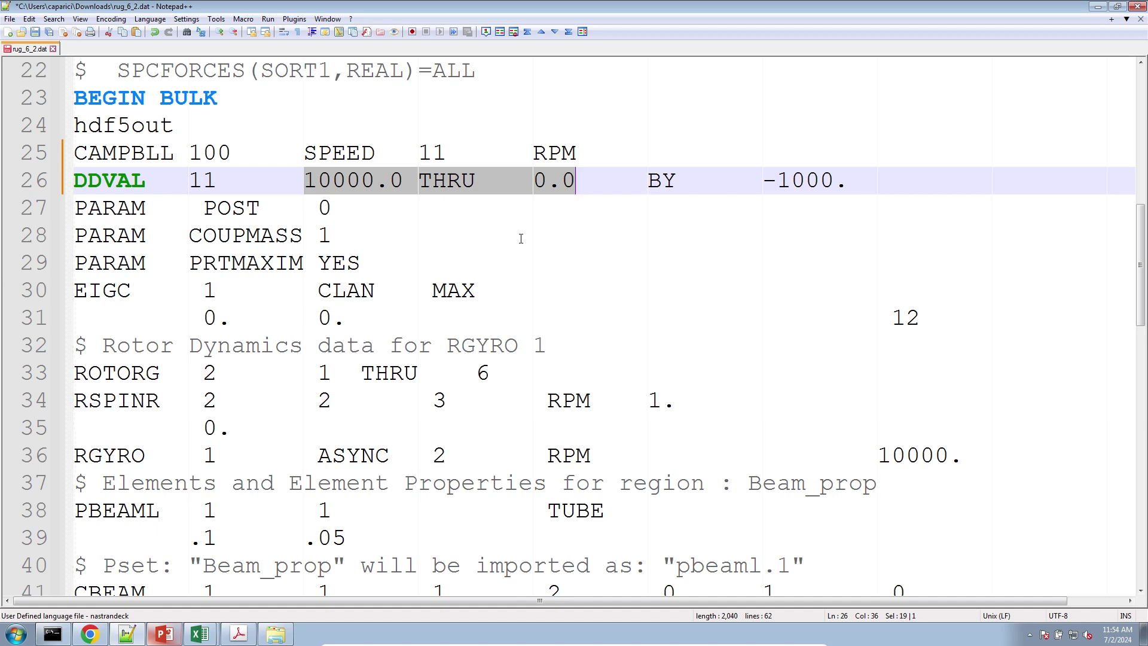
{"action": "left_click", "coordinate": [92, 633]}
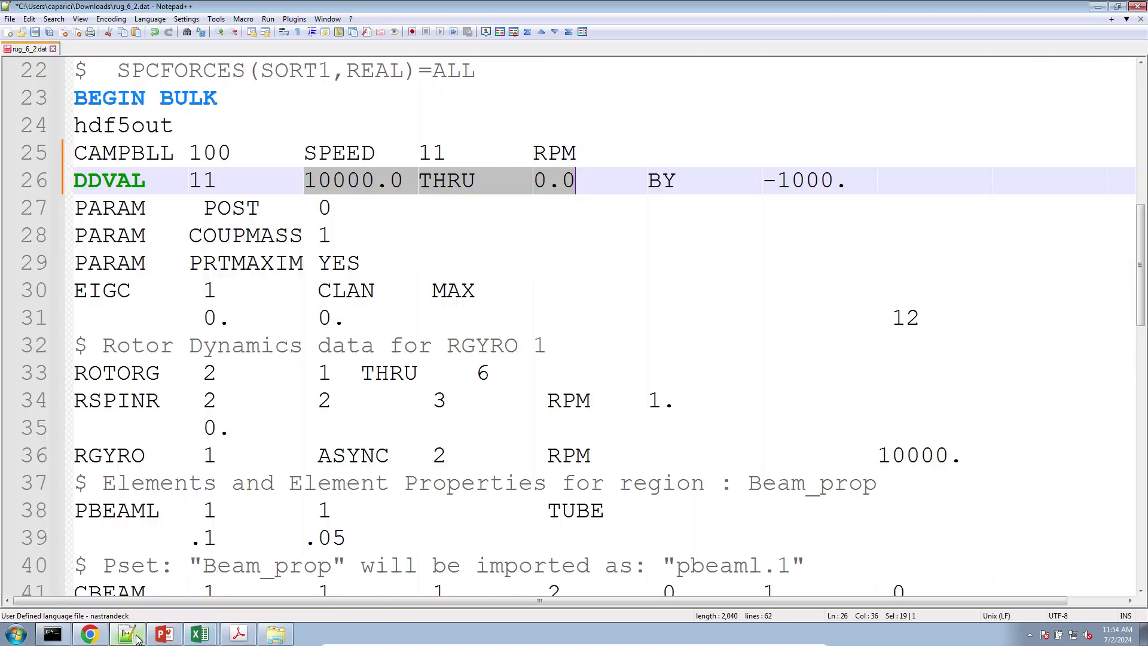
{"action": "left_click", "coordinate": [126, 634]}
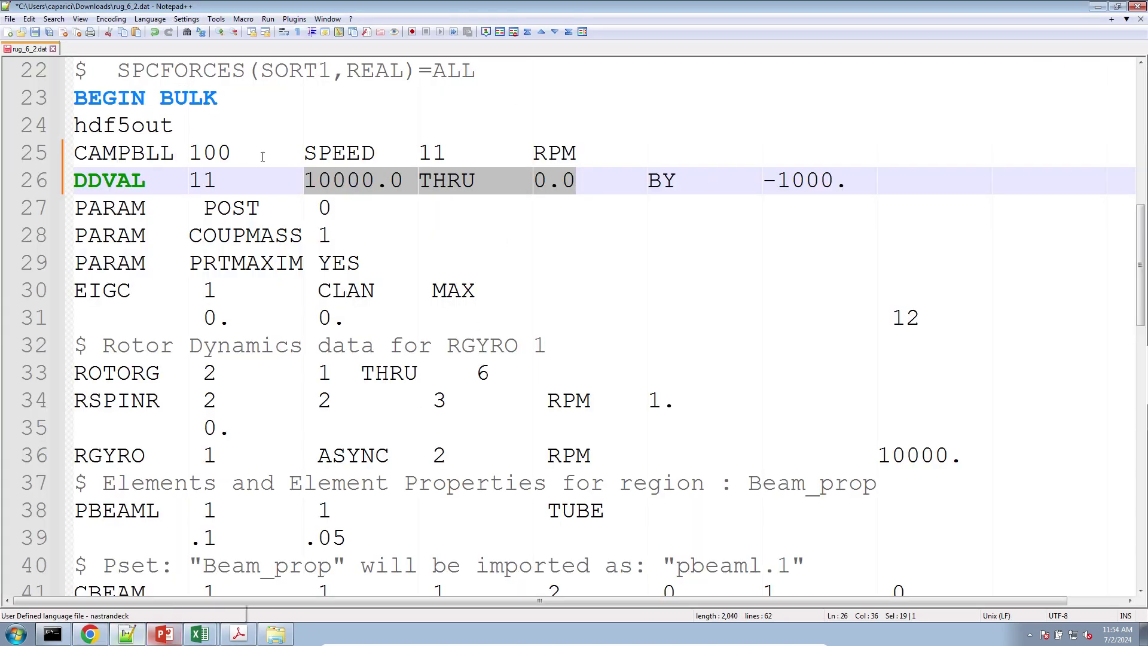
{"action": "double_click", "coordinate": [546, 152]}
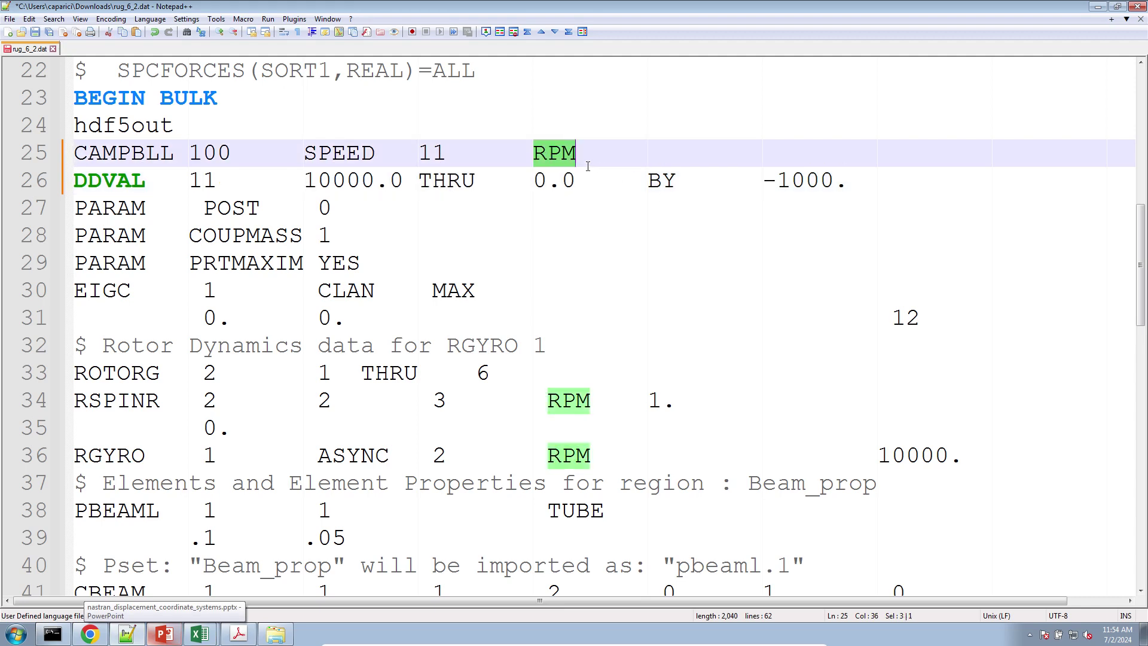
Step: Switch back to the traces.csv workbook in Excel and change the chart's horizontal axis title to Speed [RPM]
{"action": "mouse_move", "coordinate": [200, 634]}
{"action": "left_click", "coordinate": [210, 604]}
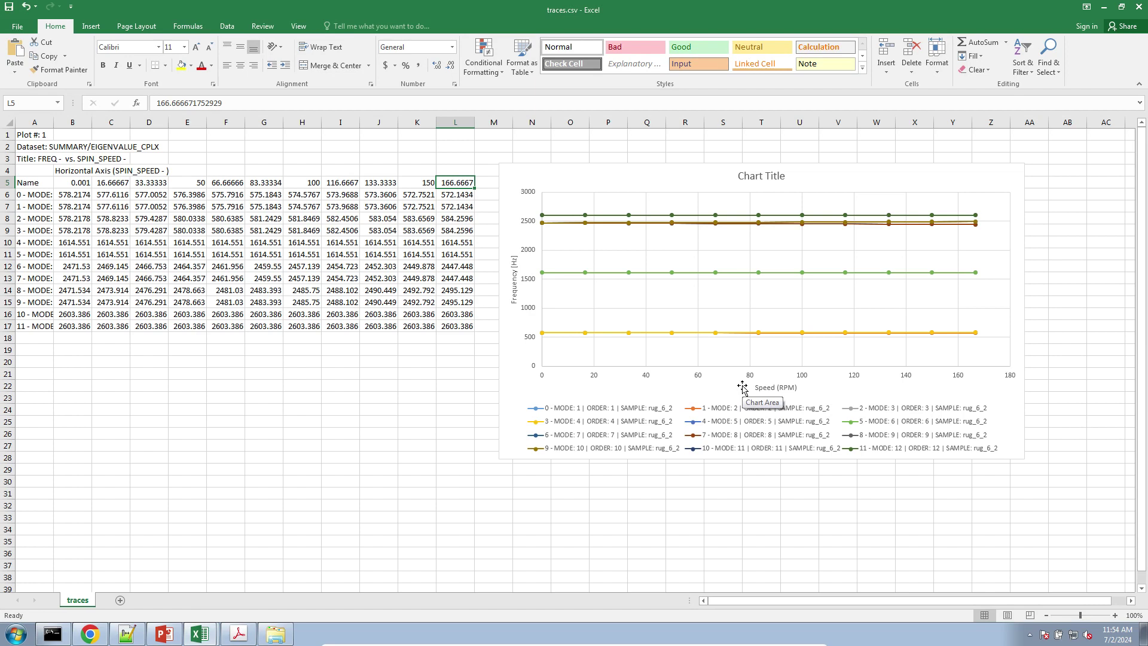
{"action": "left_click", "coordinate": [786, 388]}
{"action": "left_click_drag", "start_coordinate": [772, 388], "coordinate": [797, 388]}
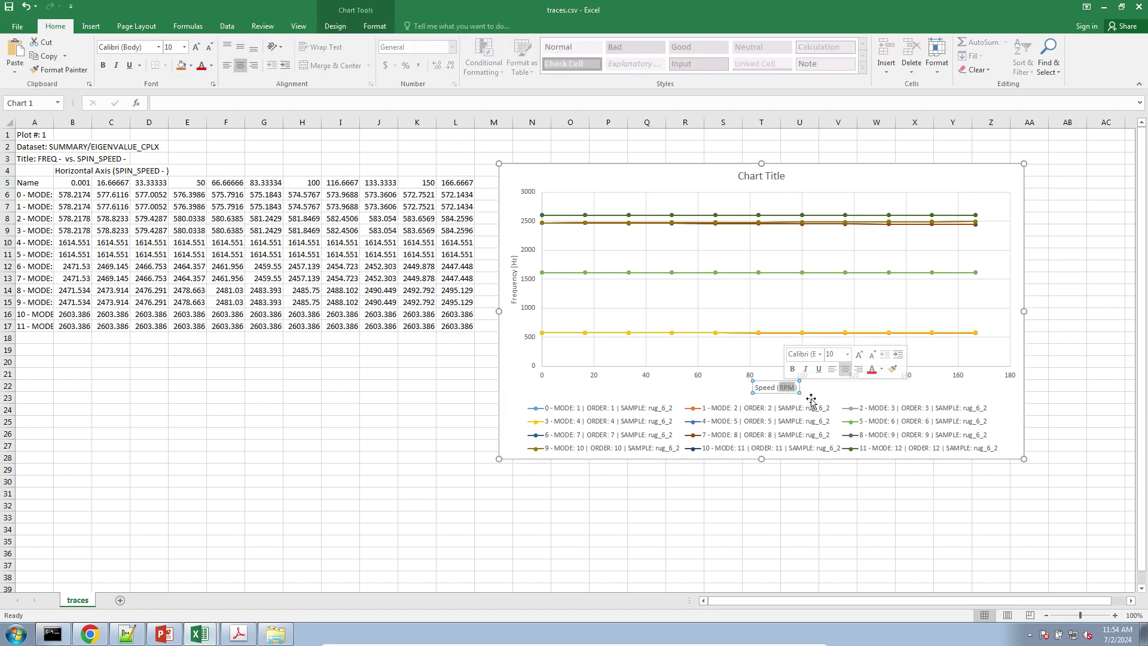
{"action": "key", "text": "Delete"}
{"action": "type", "text": "[RPM]"}
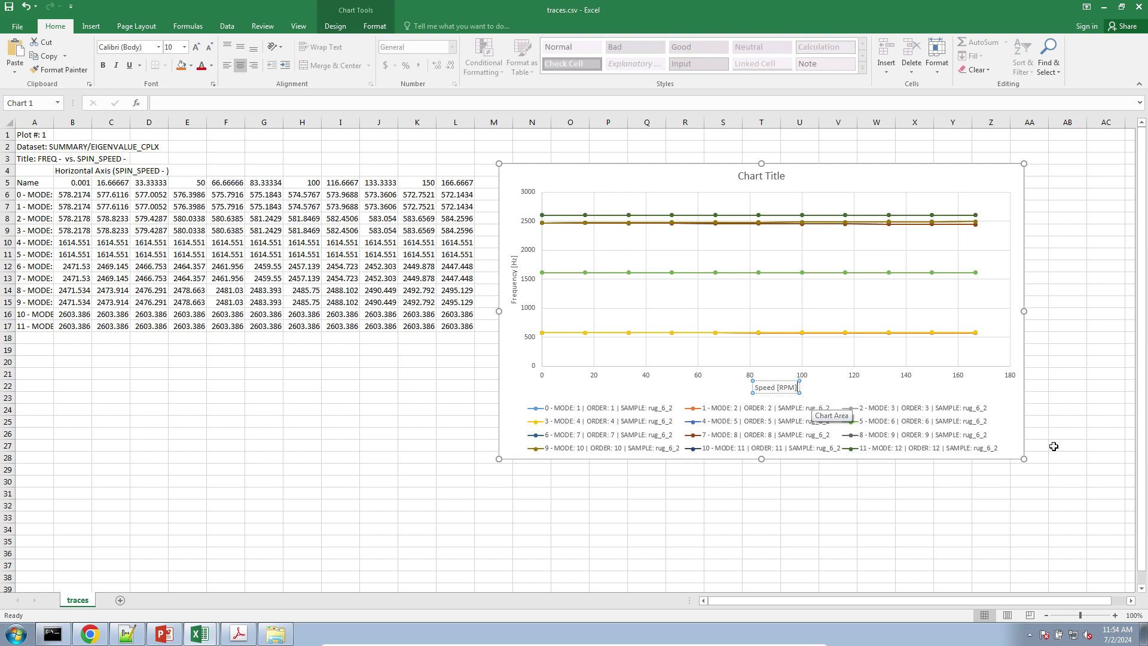
Step: Change the chart title to Campbell Diagram and close the formatting pane
{"action": "double_click", "coordinate": [766, 177]}
{"action": "triple_click", "coordinate": [765, 176]}
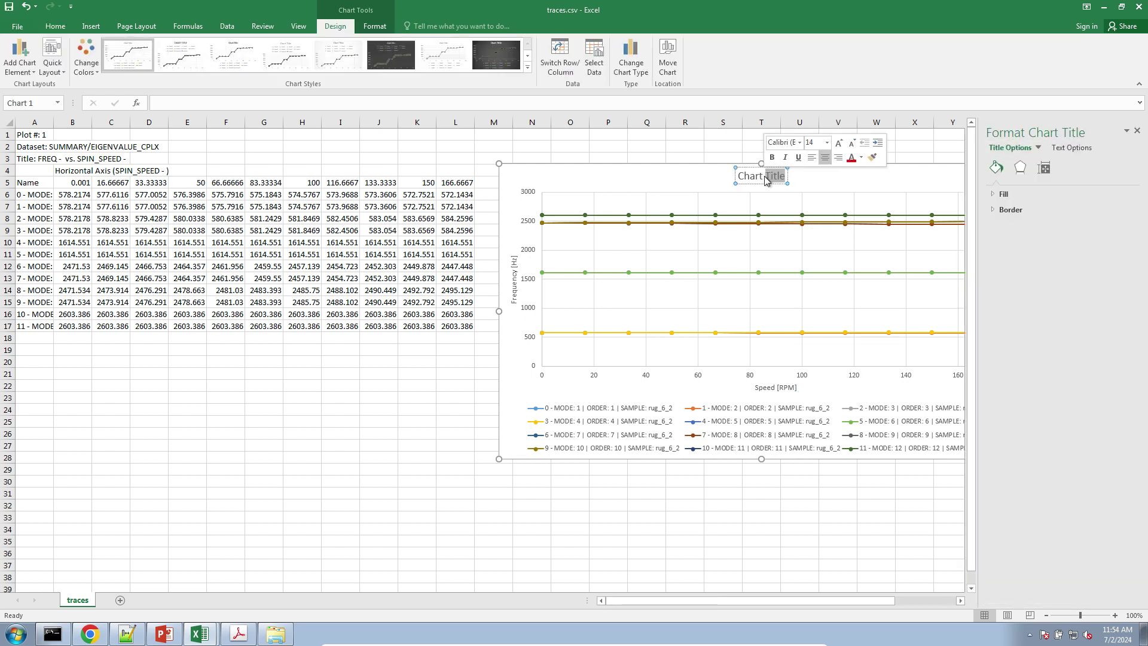
{"action": "key", "text": "Delete"}
{"action": "type", "text": "Camp"}
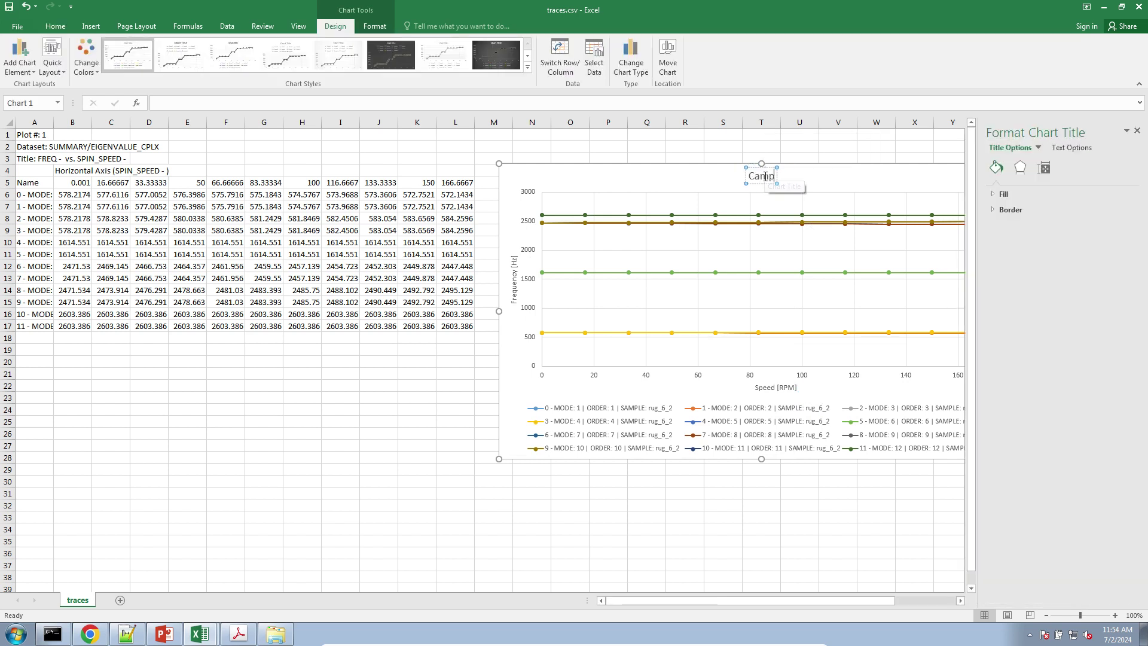
{"action": "type", "text": "bell Diagram"}
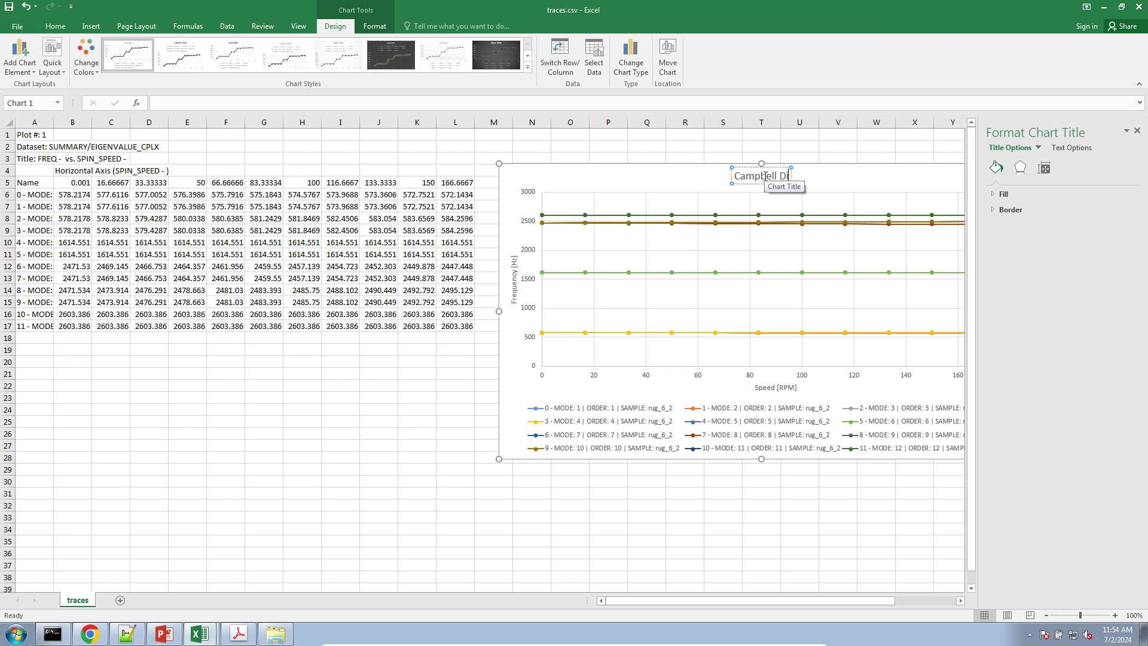
{"action": "left_click", "coordinate": [1137, 132]}
Step: Enter the multipliers 1, 2 and 10 in cells A18 to A20 below the mode names
{"action": "left_click", "coordinate": [18, 337]}
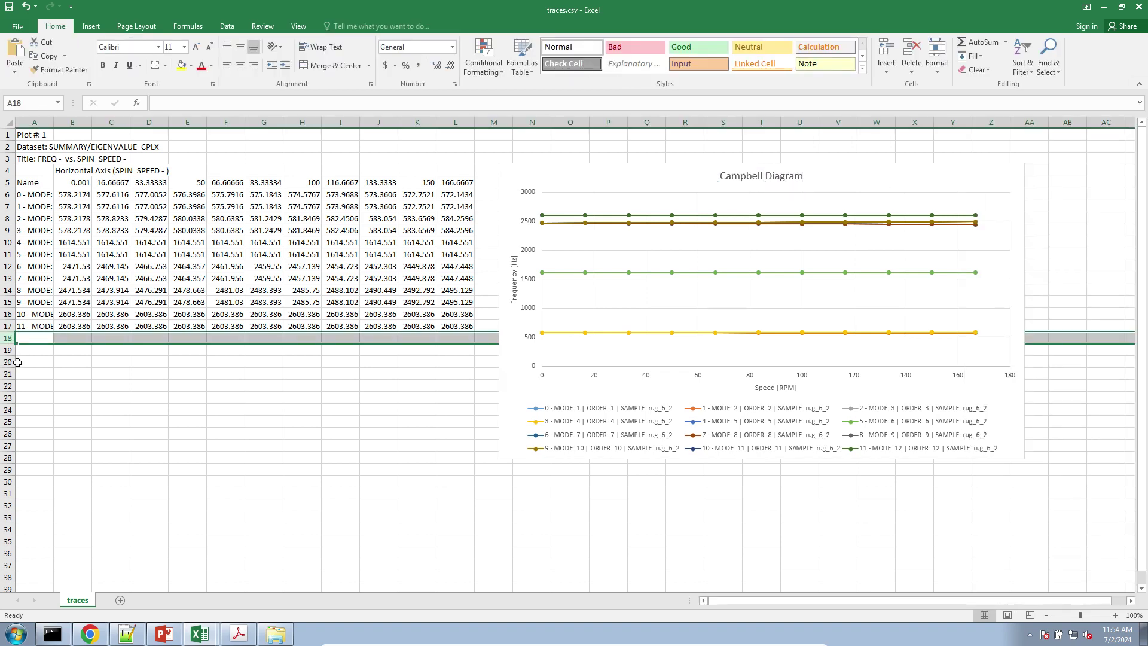
{"action": "left_click", "coordinate": [36, 344]}
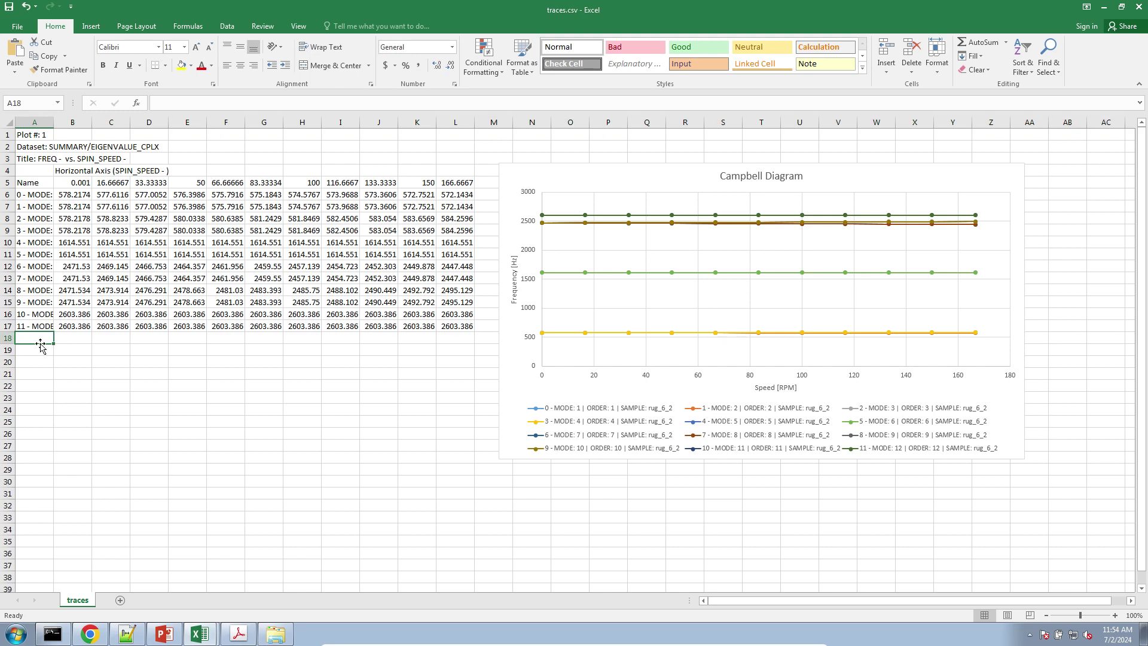
{"action": "type", "text": "2"}
{"action": "type", "text": "1"}
{"action": "key", "text": "Return"}
{"action": "type", "text": "2"}
{"action": "key", "text": "Return"}
{"action": "type", "text": "10"}
{"action": "key", "text": "Tab"}
{"action": "key", "text": "Tab"}
{"action": "key", "text": "Up"}
{"action": "key", "text": "Up"}
{"action": "key", "text": "Left"}
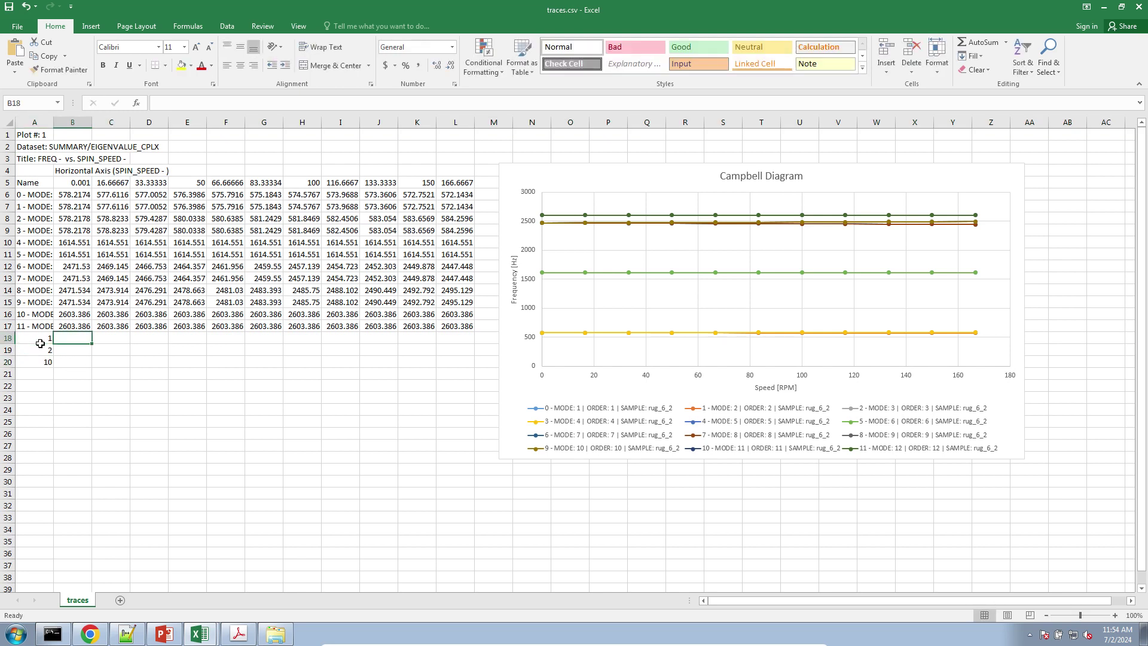
Step: Enter the formula =(B5*A18)/60 in cell B18
{"action": "type", "text": "="}
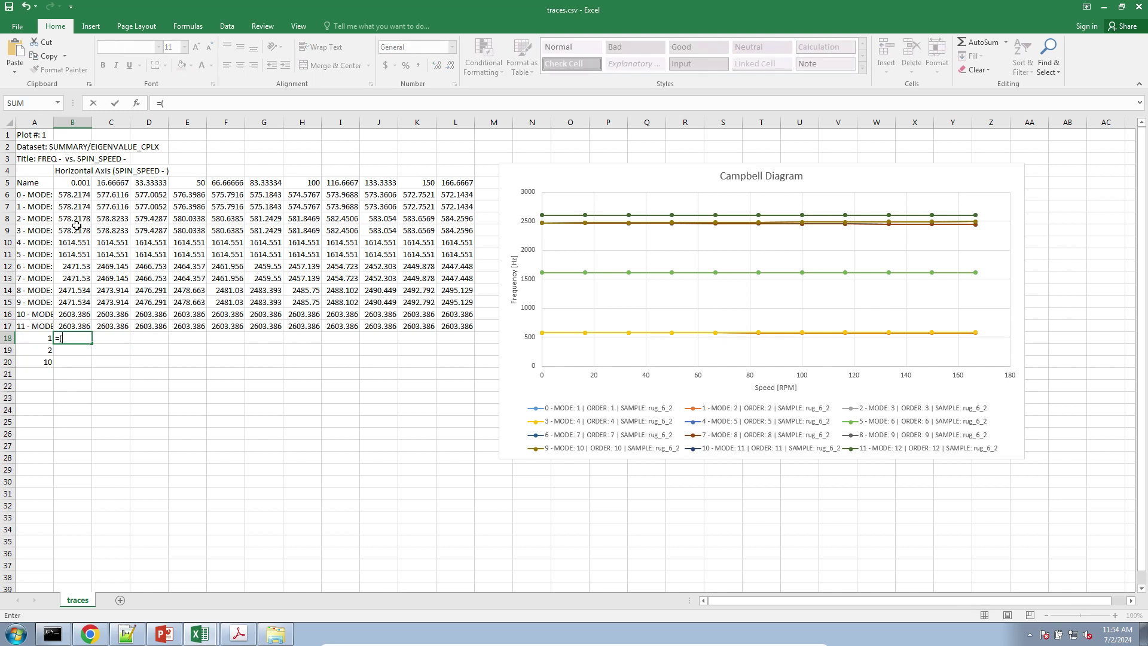
{"action": "type", "text": "("}
{"action": "left_click", "coordinate": [82, 183]}
{"action": "type", "text": "*"}
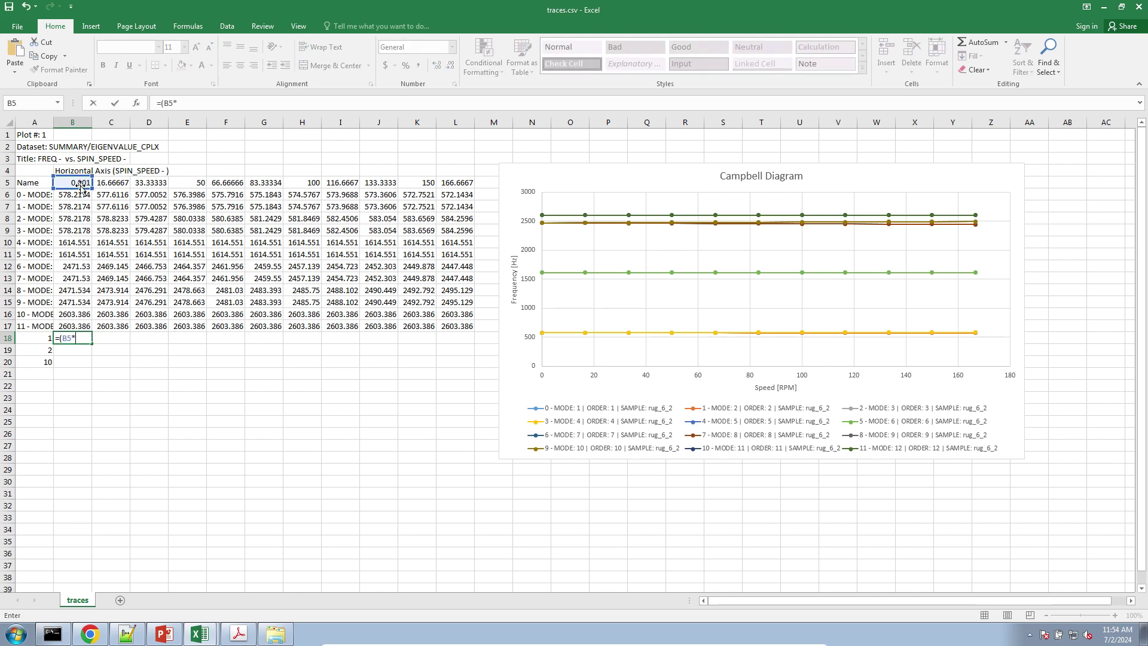
{"action": "left_click", "coordinate": [27, 339]}
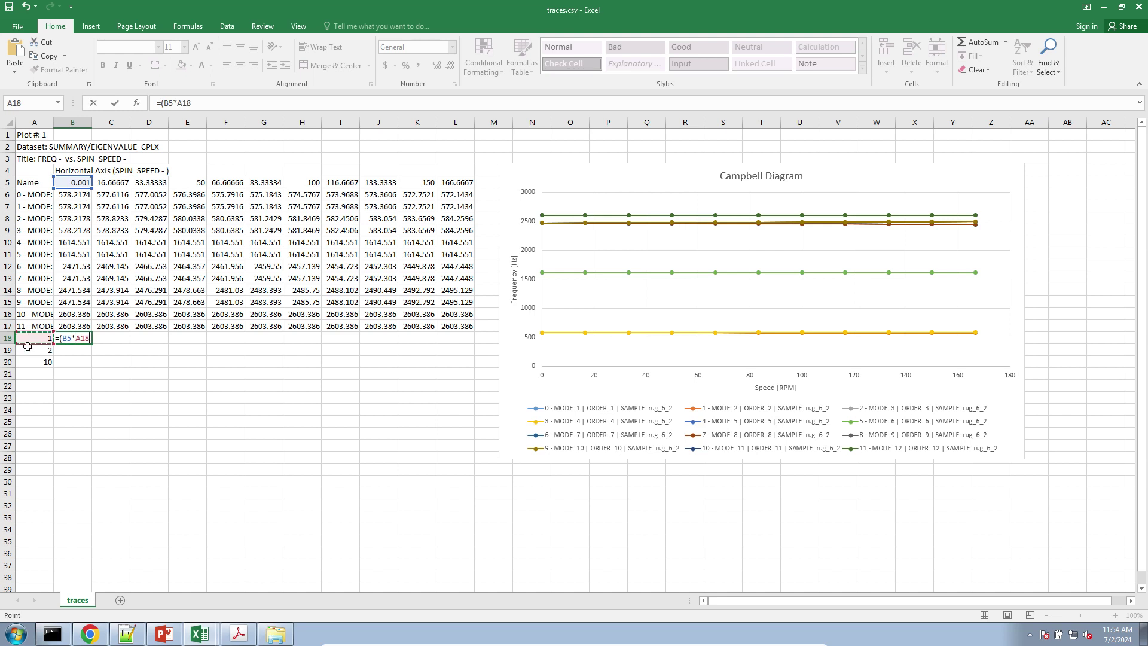
{"action": "type", "text": ")/60"}
{"action": "key", "text": "Return"}
Step: Make the multiplier reference in B18 absolute so the formula reads =(B5*$A$18)/60
{"action": "left_click", "coordinate": [75, 339]}
{"action": "left_click", "coordinate": [179, 104]}
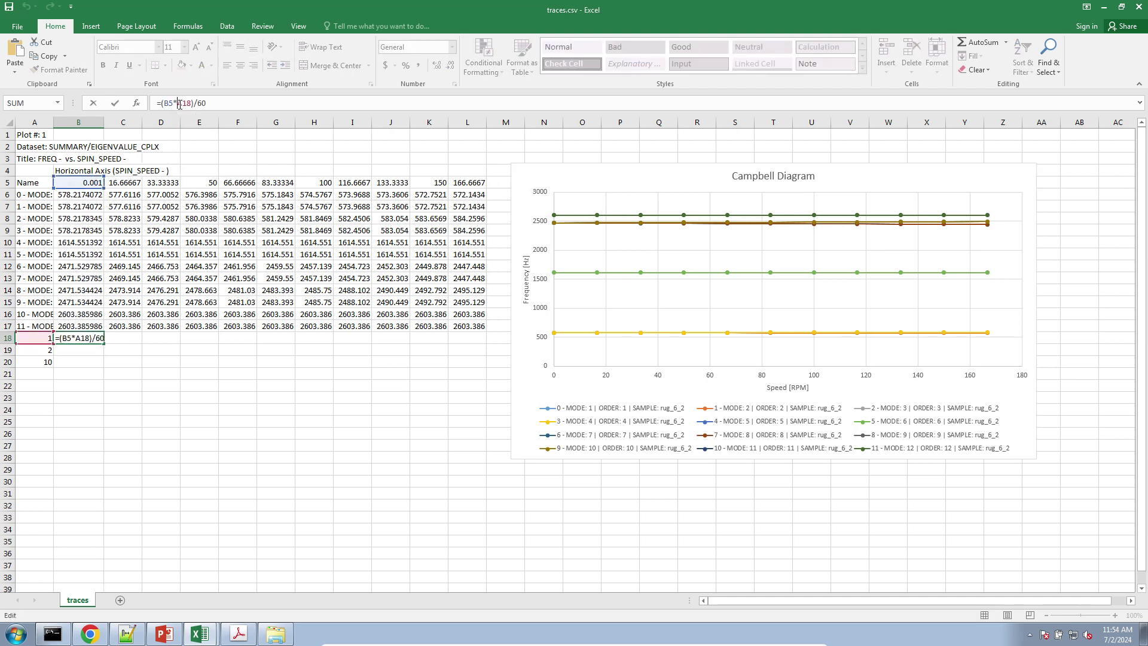
{"action": "type", "text": "%"}
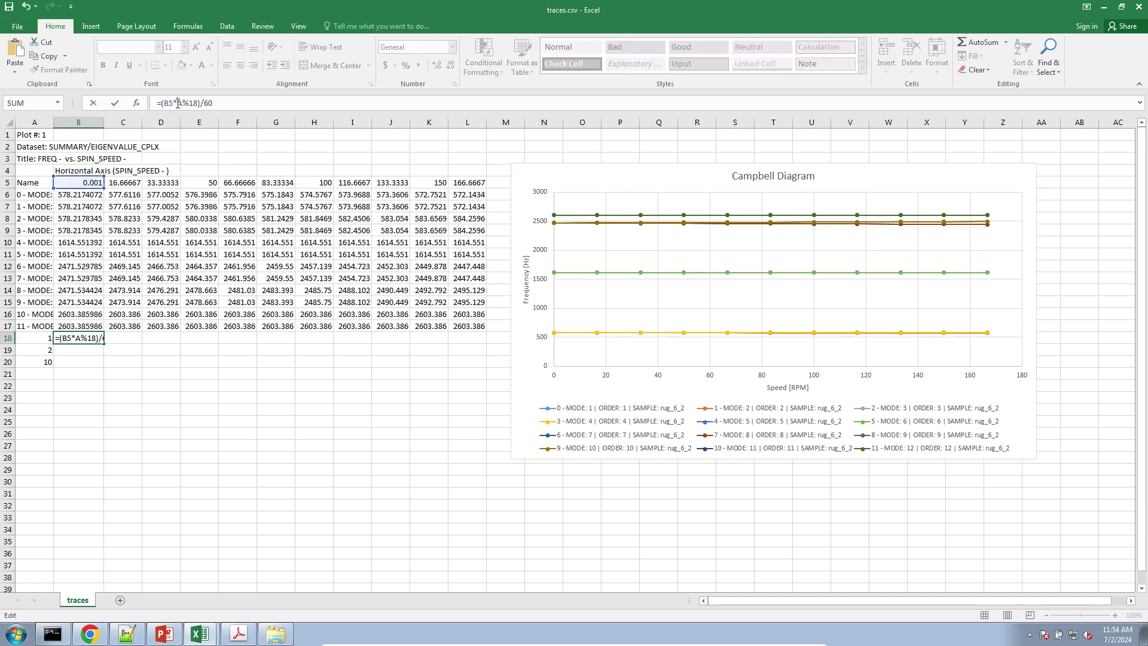
{"action": "key", "text": "BackSpace"}
{"action": "type", "text": "$"}
{"action": "key", "text": "Return"}
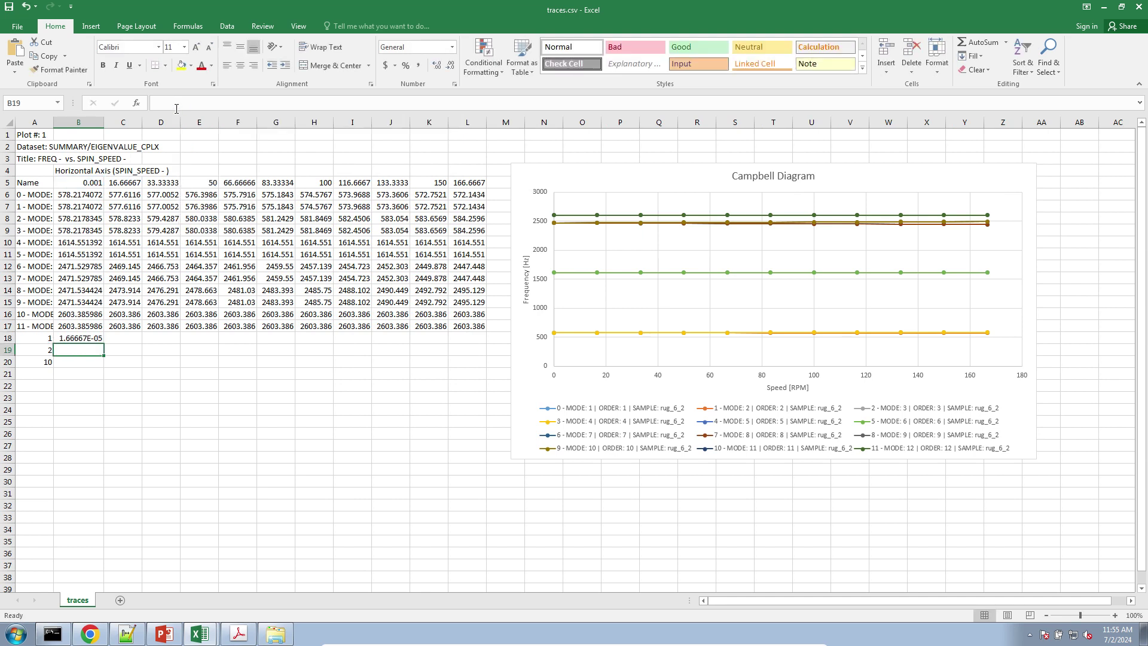
Step: Fill the B18 formula across row 18 to column L and check the formula in L18
{"action": "left_click", "coordinate": [91, 339]}
{"action": "left_click_drag", "start_coordinate": [106, 344], "coordinate": [464, 338]}
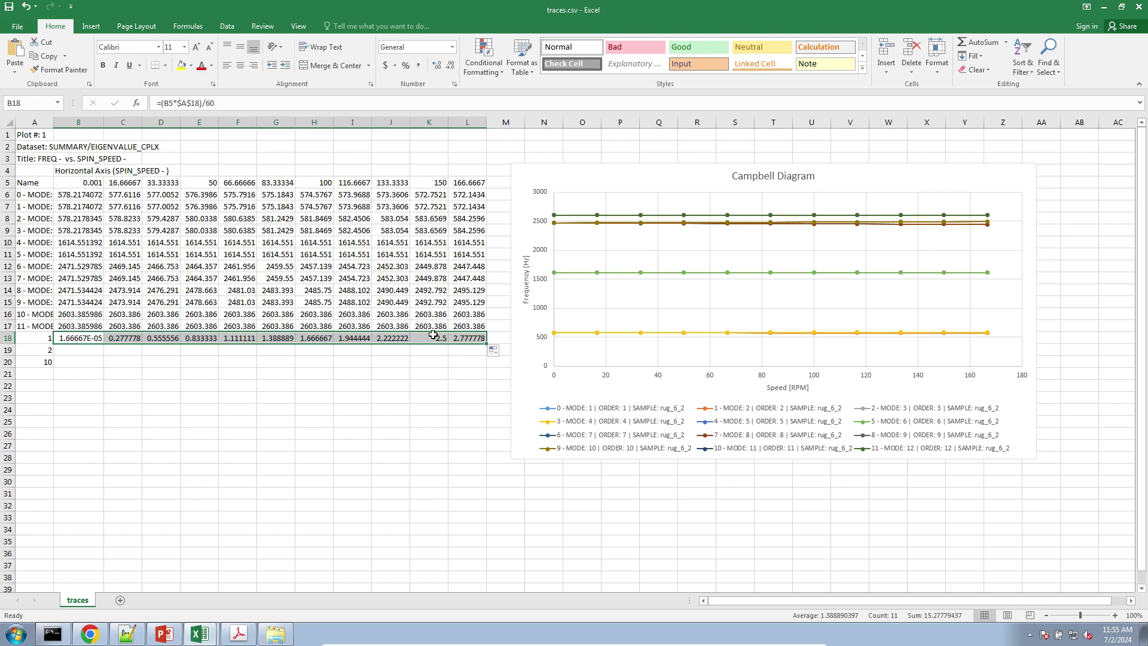
{"action": "double_click", "coordinate": [468, 337]}
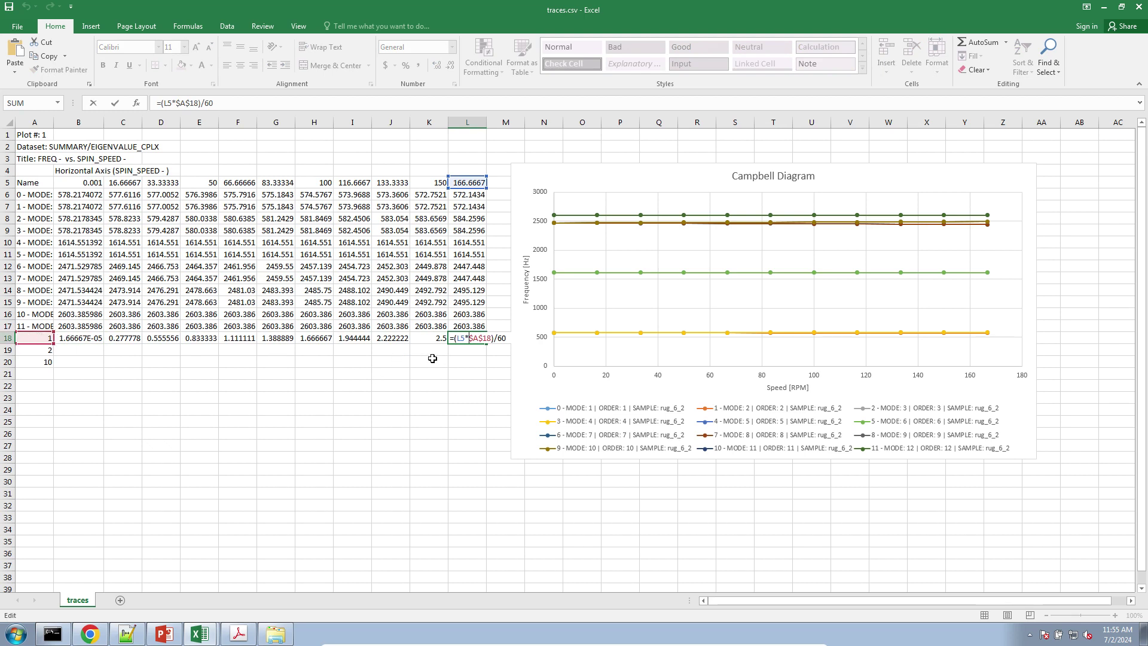
{"action": "key", "text": "Escape"}
Step: Copy the B18 formula text unchanged into cells B19 and B20
{"action": "left_click", "coordinate": [69, 336]}
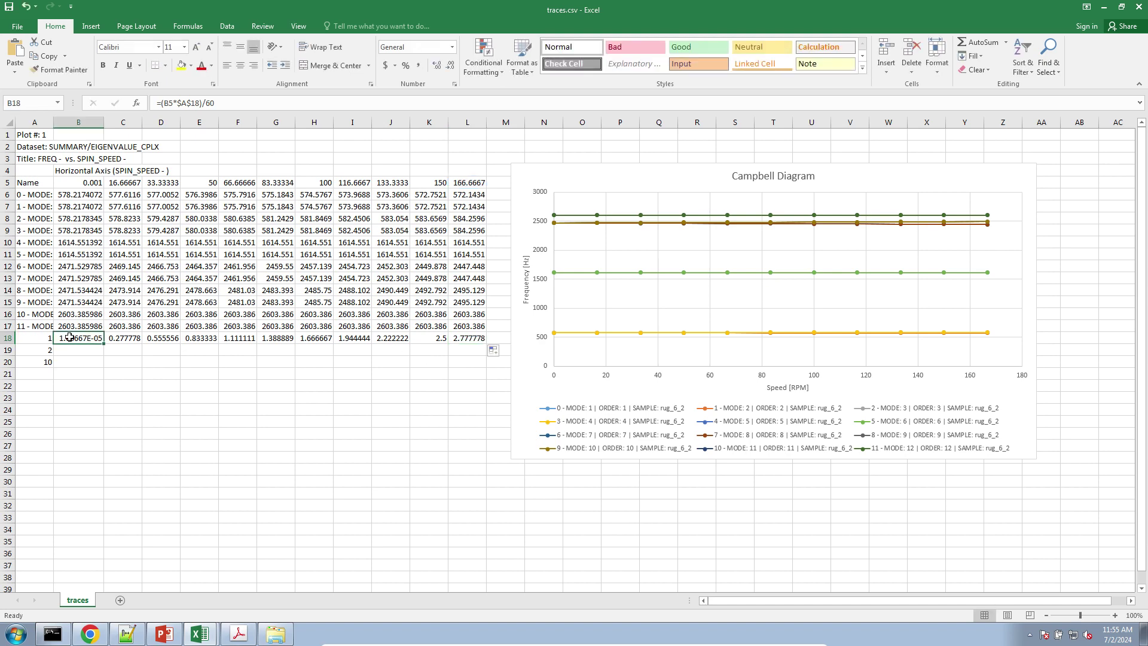
{"action": "left_click", "coordinate": [227, 105]}
{"action": "key", "text": "Escape"}
{"action": "left_click", "coordinate": [90, 357]}
{"action": "key", "text": "ctrl+v"}
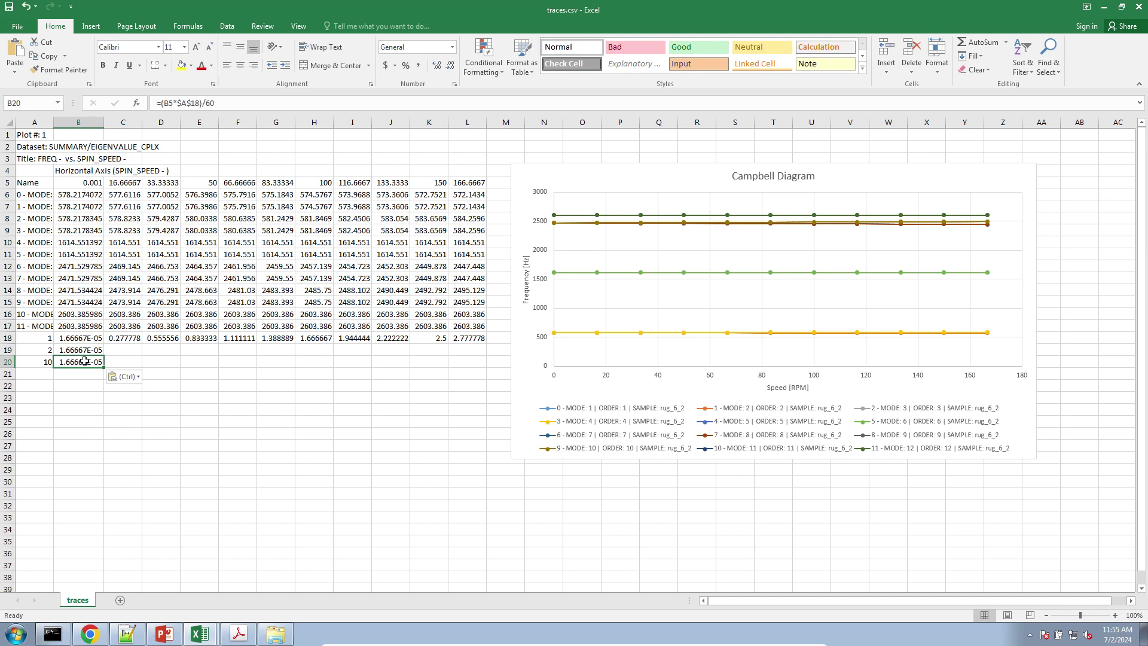
Step: Repoint the multiplier reference to $A$19 in the B19 formula and to $A$20 in the B20 formula
{"action": "double_click", "coordinate": [82, 350]}
{"action": "left_click_drag", "start_coordinate": [28, 335], "coordinate": [30, 348]}
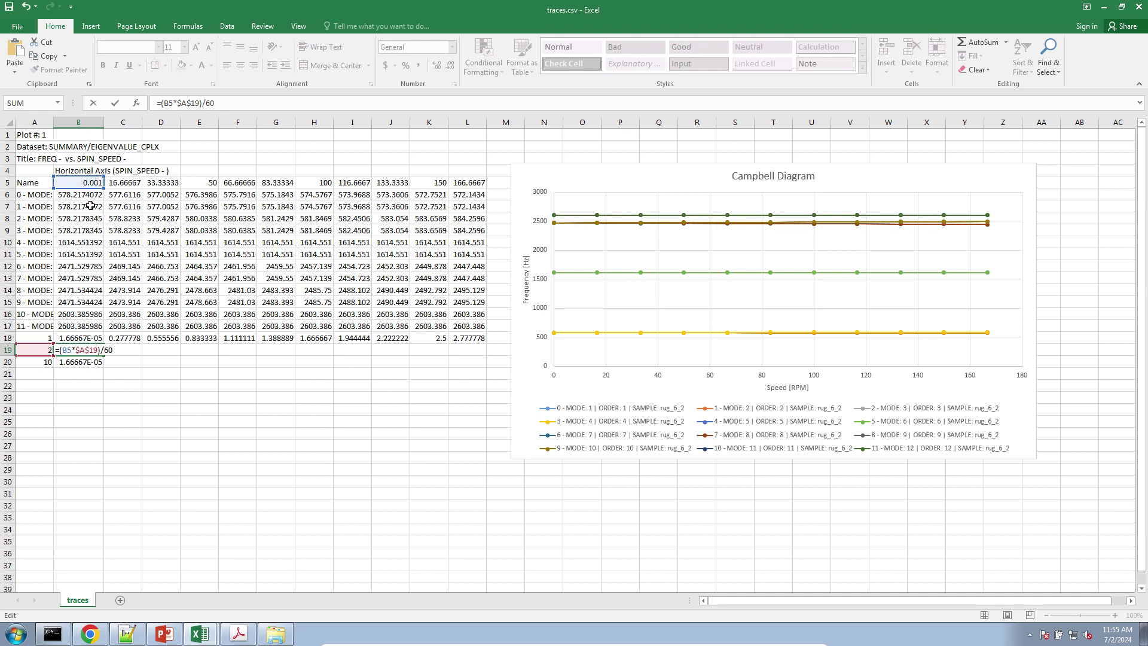
{"action": "left_click", "coordinate": [82, 363]}
{"action": "double_click", "coordinate": [83, 362]}
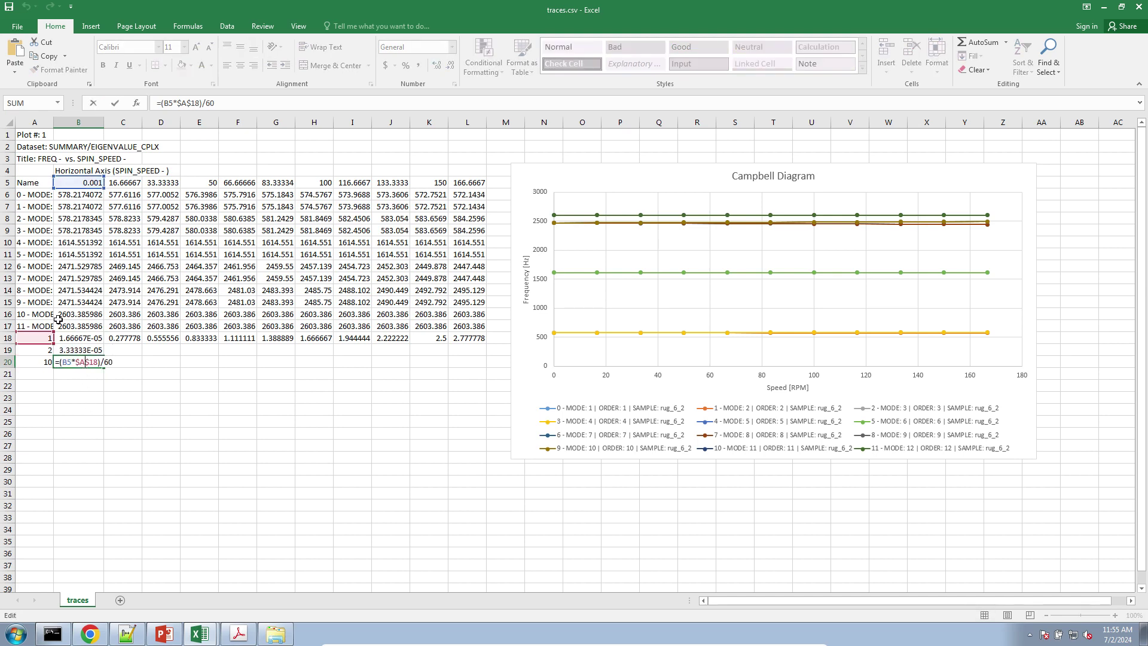
{"action": "left_click_drag", "start_coordinate": [40, 344], "coordinate": [472, 358]}
{"action": "key", "text": "Return"}
Step: Fill the B19 and B20 formulas across to column L and extend the chart's data range down to row 20
{"action": "left_click", "coordinate": [87, 350]}
{"action": "left_click", "coordinate": [89, 362]}
{"action": "left_click_drag", "start_coordinate": [103, 368], "coordinate": [488, 367]}
{"action": "left_click", "coordinate": [636, 199]}
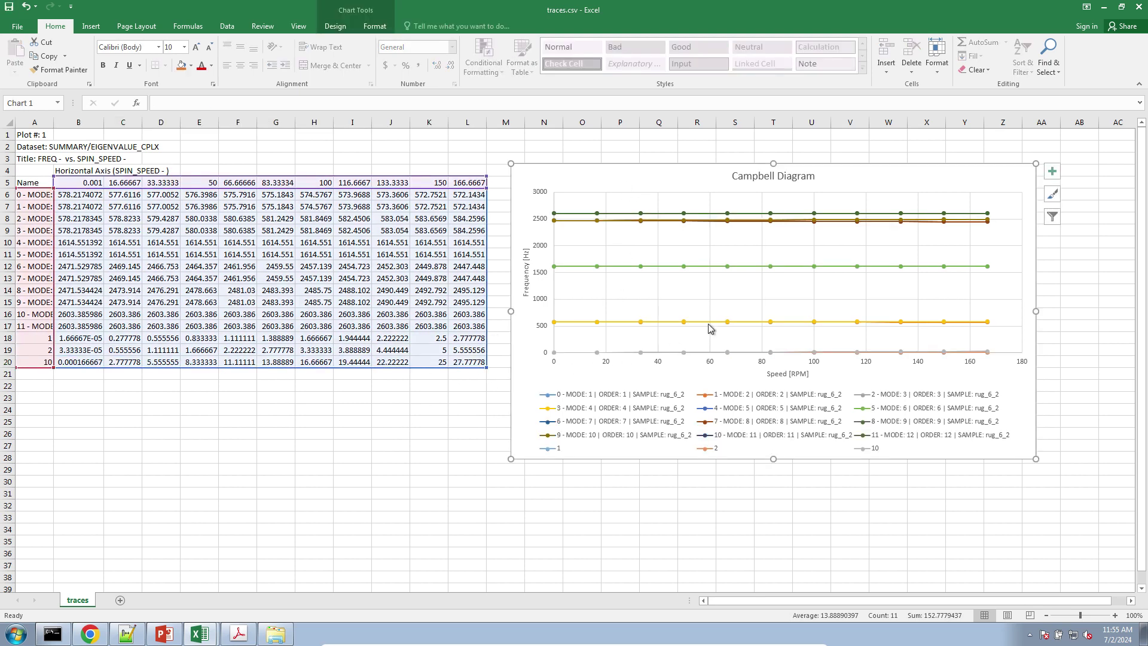
Step: Filter the Campbell diagram so that it plots only the speed-multiple series 1, 2 and 10
{"action": "left_click", "coordinate": [282, 433]}
{"action": "left_click", "coordinate": [83, 337]}
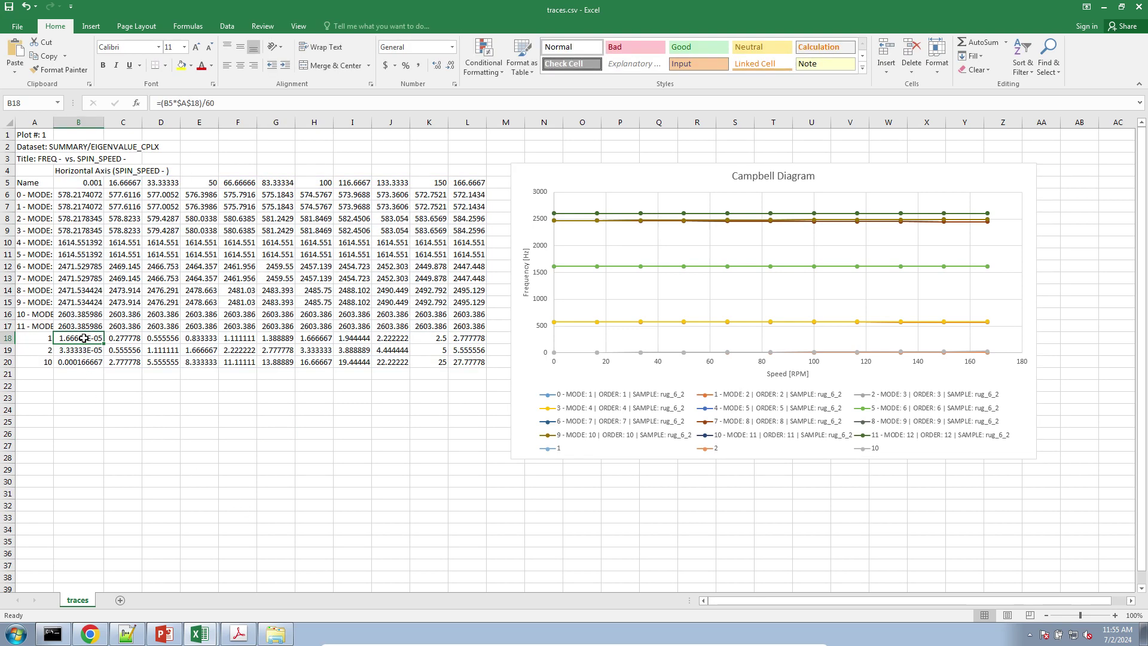
{"action": "left_click", "coordinate": [1021, 182]}
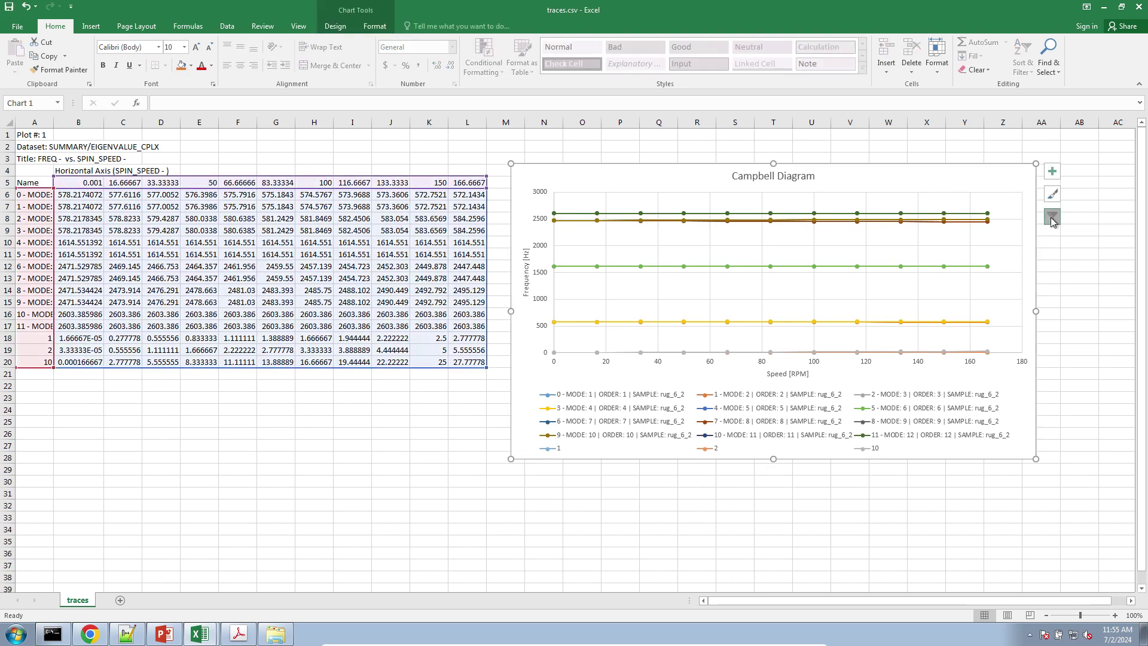
{"action": "left_click", "coordinate": [1052, 216]}
{"action": "left_click", "coordinate": [412, 245]}
{"action": "scroll", "coordinate": [461, 384], "scroll_direction": "down", "scroll_amount": 2}
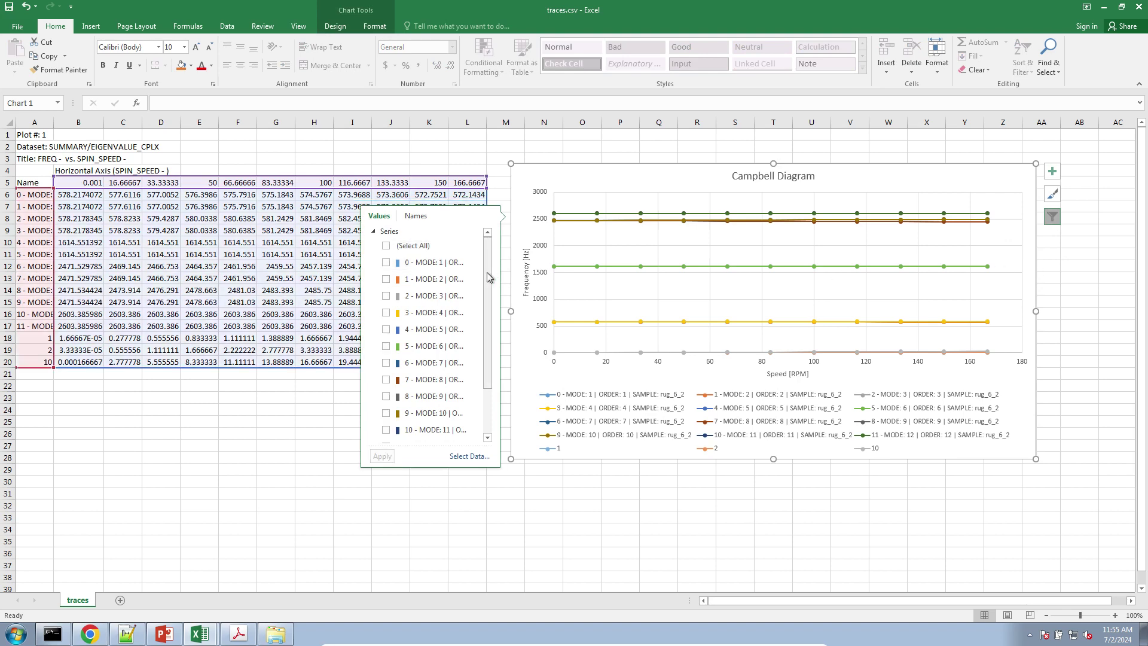
{"action": "left_click", "coordinate": [386, 400]}
{"action": "left_click", "coordinate": [386, 417]}
{"action": "left_click", "coordinate": [386, 433]}
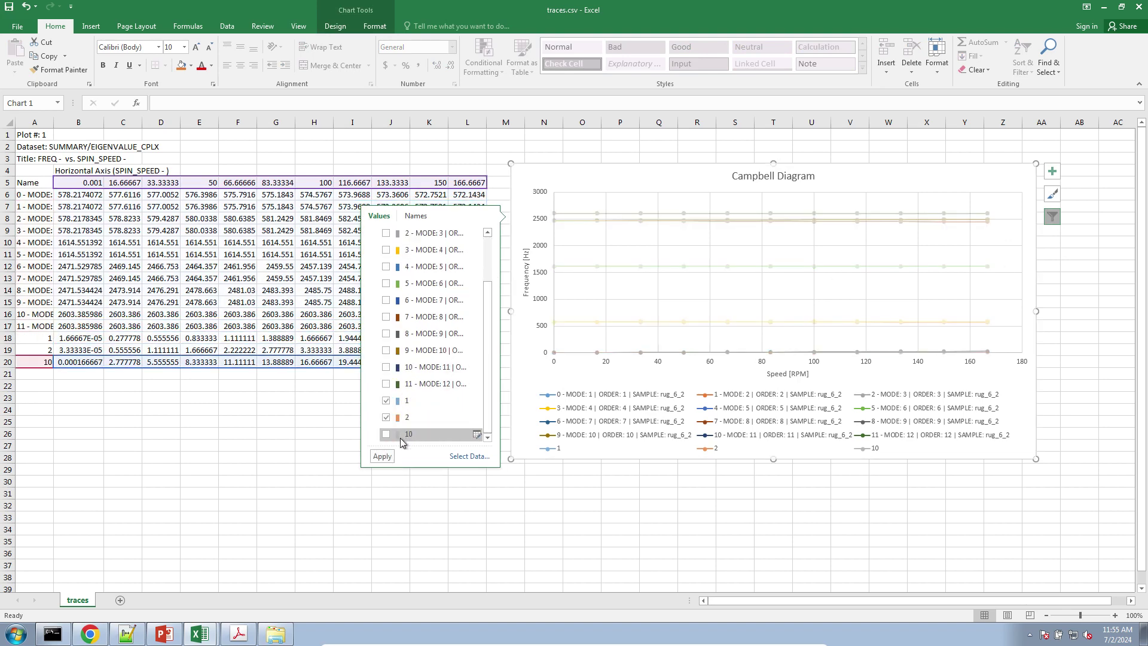
{"action": "left_click", "coordinate": [383, 456]}
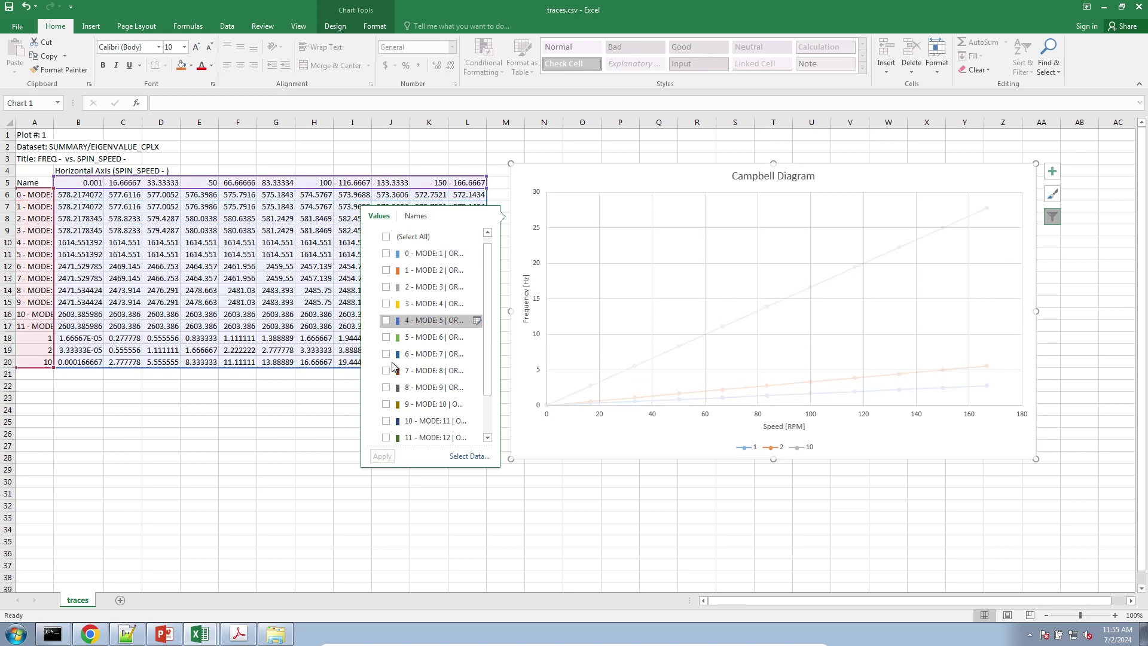
Step: Select all series in the chart filter again and extend the chart's upper edge slightly upward
{"action": "left_click", "coordinate": [386, 236]}
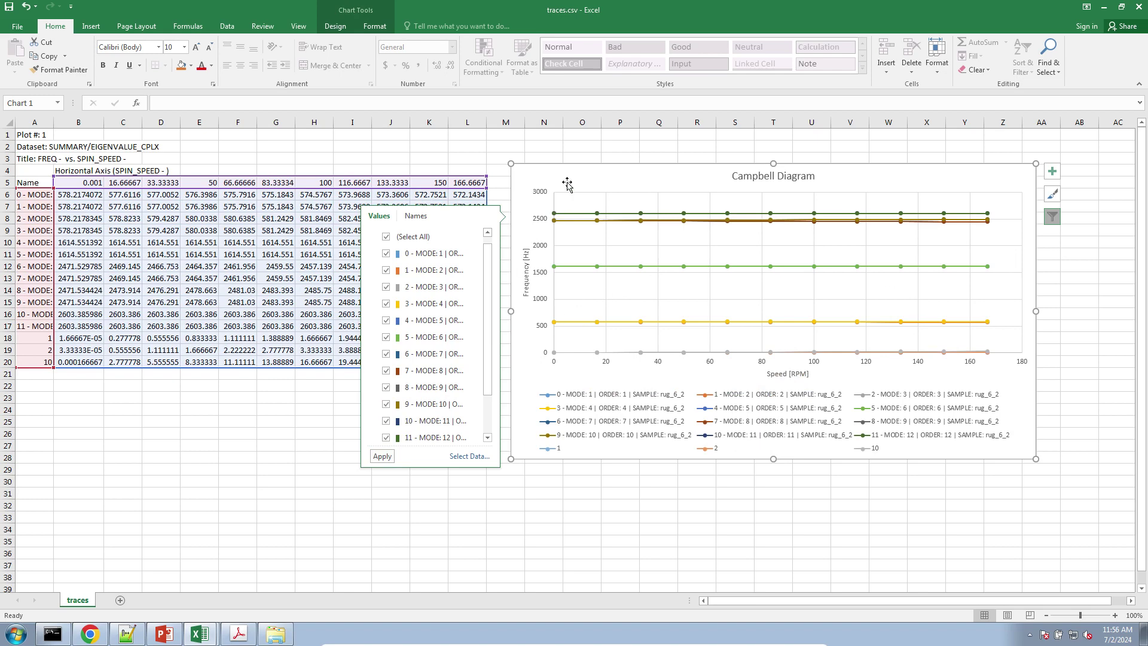
{"action": "left_click", "coordinate": [775, 159]}
{"action": "left_click_drag", "start_coordinate": [776, 154], "coordinate": [778, 155]}
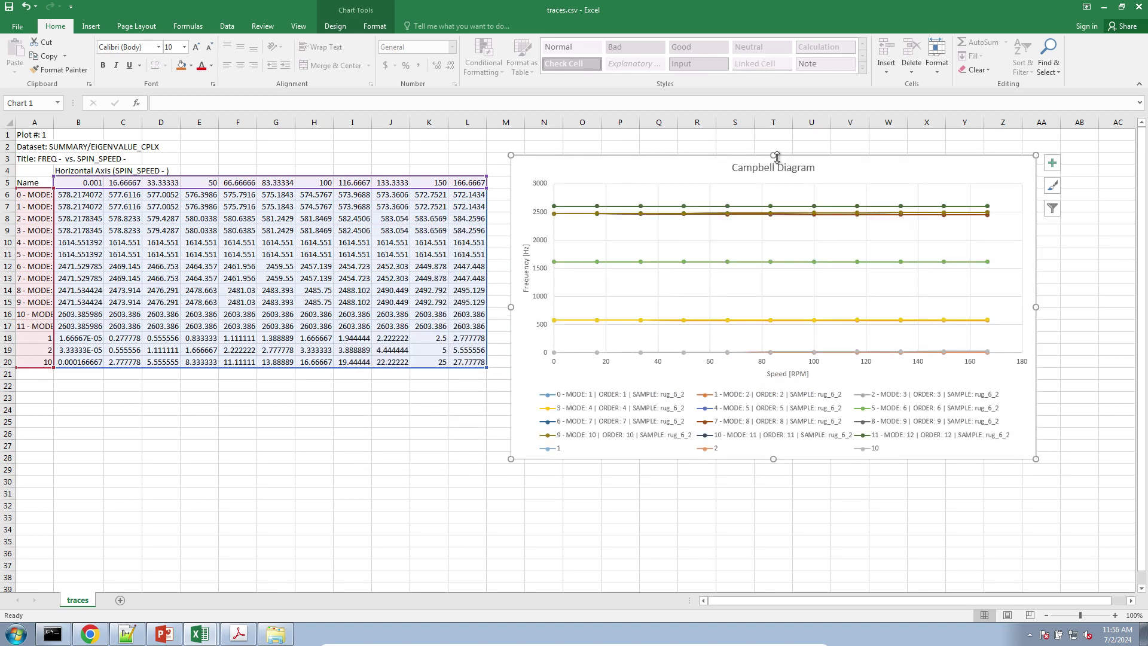
{"action": "left_click", "coordinate": [775, 148]}
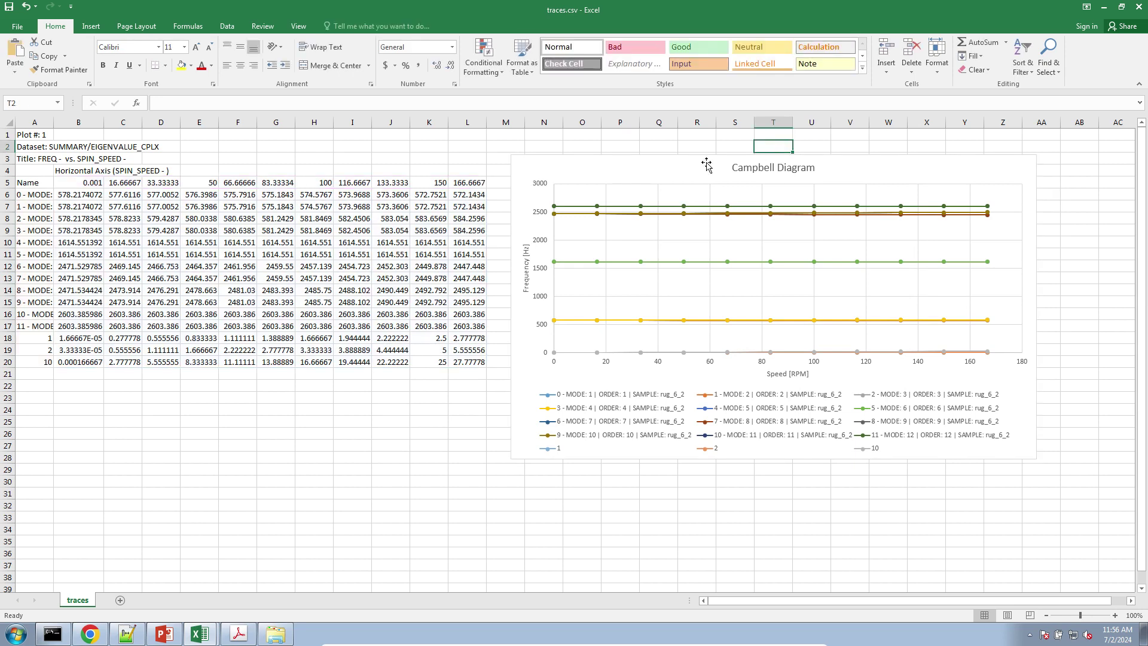
{"action": "left_click", "coordinate": [550, 166]}
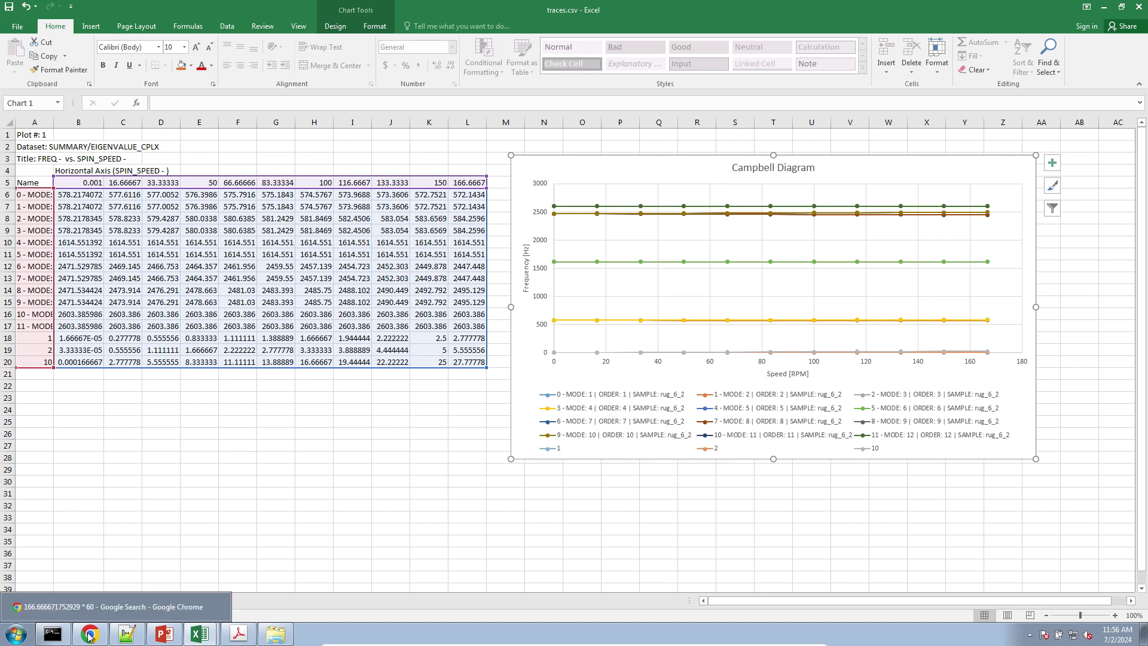
Step: Switch to Notepad++ and review the CAMPBELL request, the CAMPBLL entry with its RPM unit and the DDVAL speed range in rug_6_2.dat
{"action": "left_click", "coordinate": [127, 634]}
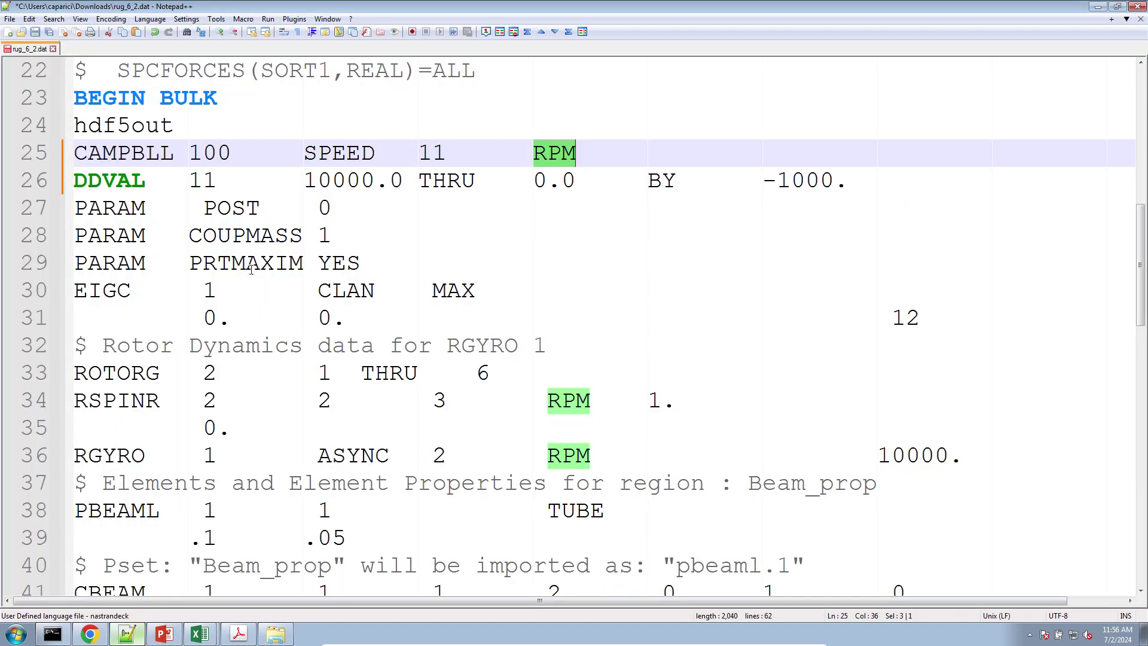
{"action": "scroll", "coordinate": [189, 256], "scroll_direction": "down", "scroll_amount": 3}
{"action": "scroll", "coordinate": [164, 314], "scroll_direction": "up", "scroll_amount": 3}
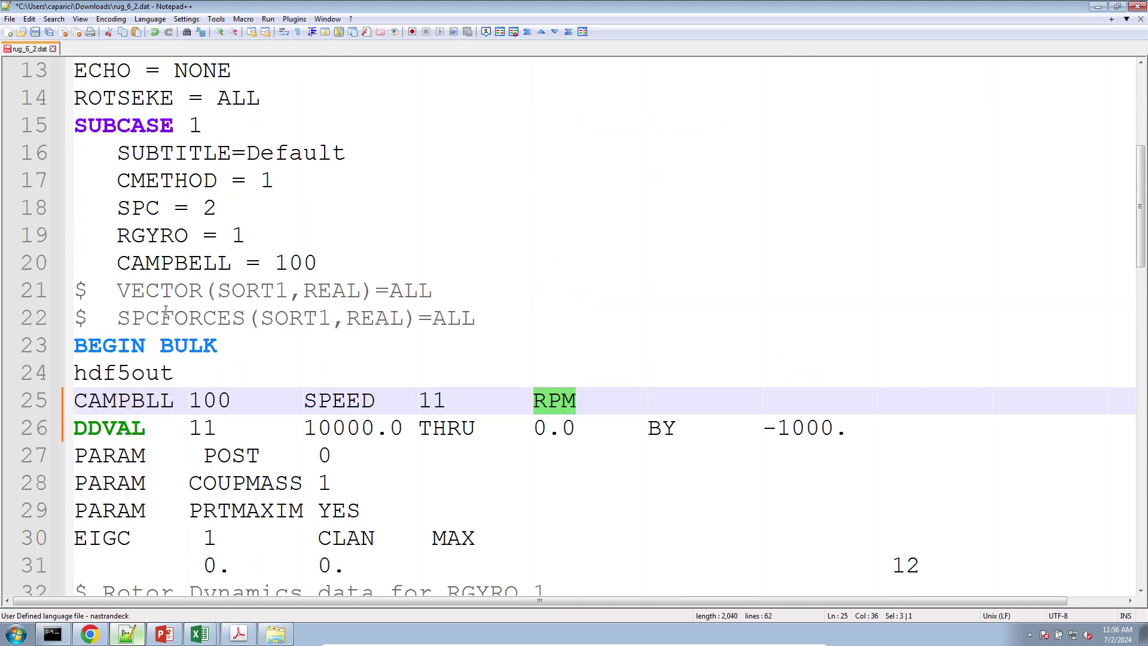
{"action": "double_click", "coordinate": [212, 266]}
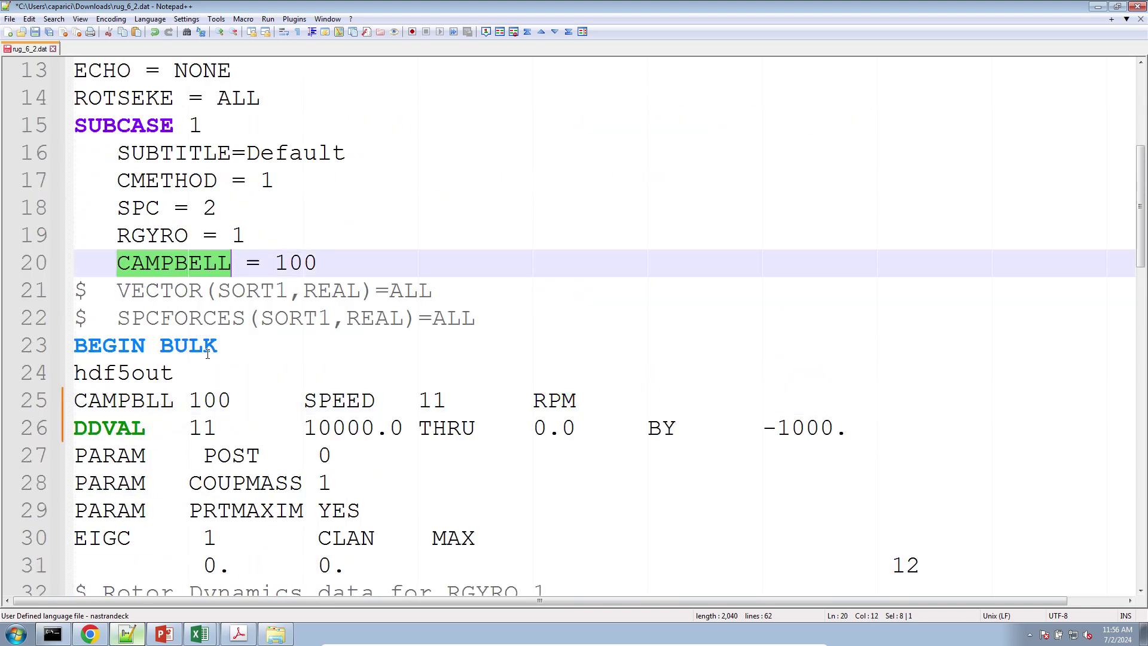
{"action": "triple_click", "coordinate": [211, 400]}
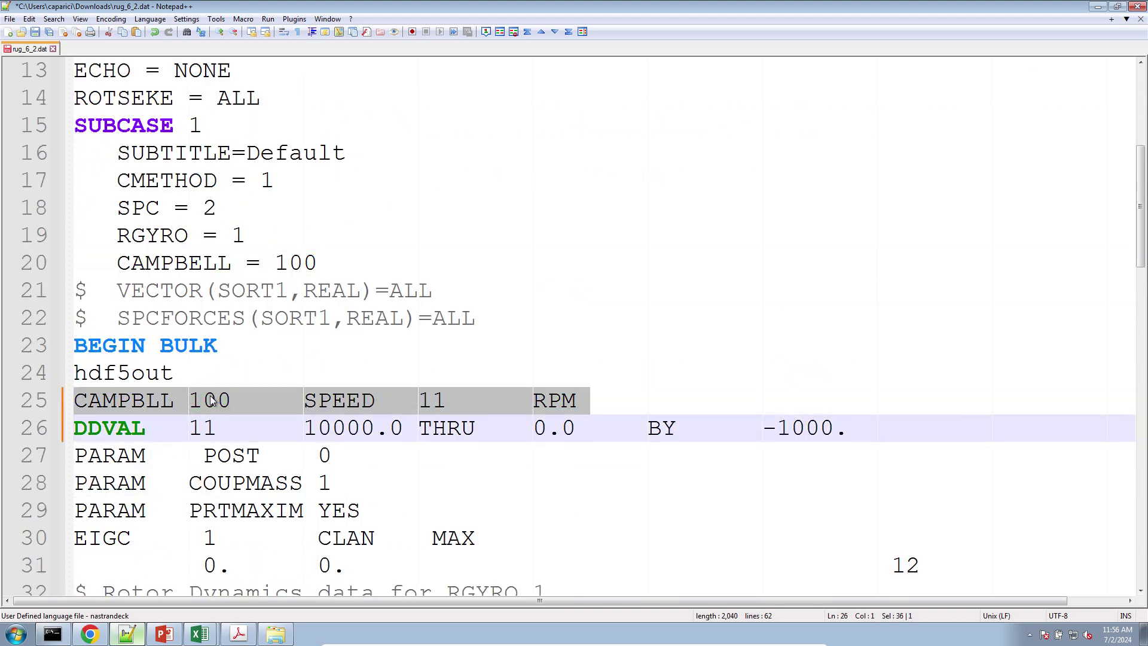
{"action": "left_click", "coordinate": [288, 421]}
{"action": "left_click_drag", "start_coordinate": [310, 420], "coordinate": [585, 435]}
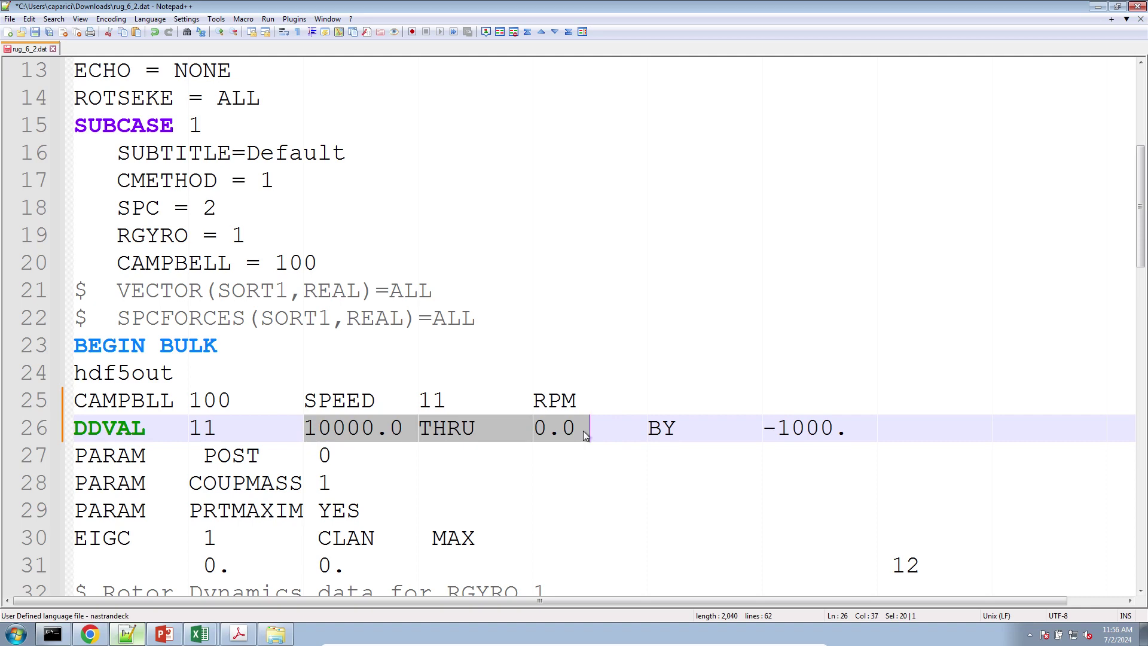
{"action": "left_click", "coordinate": [543, 401]}
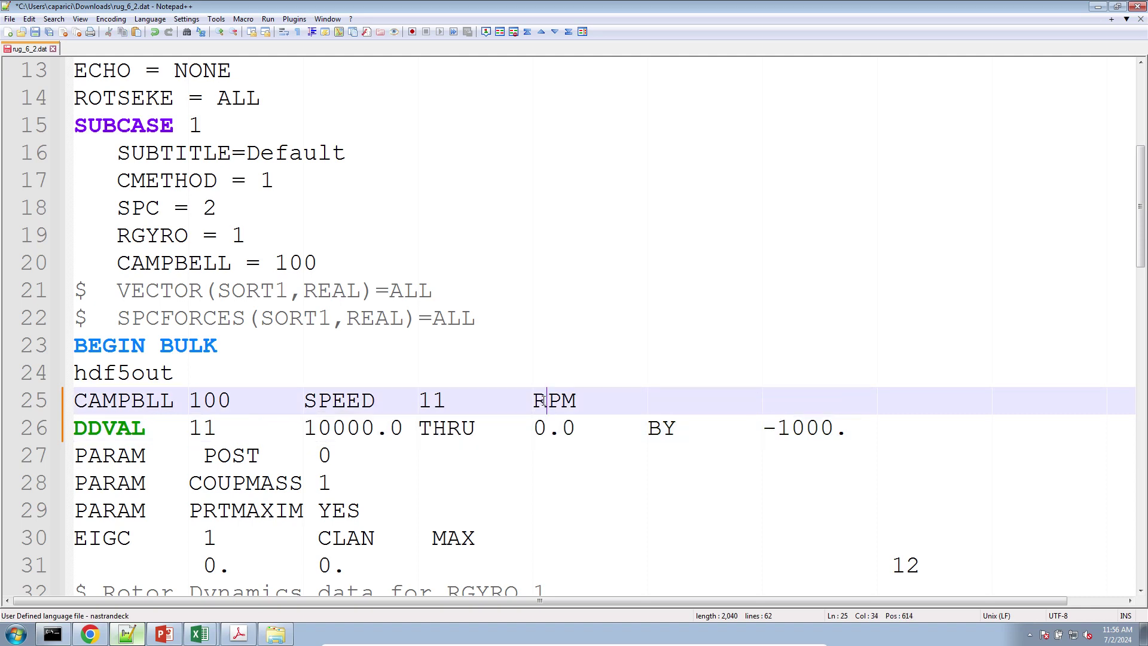
{"action": "double_click", "coordinate": [546, 401]}
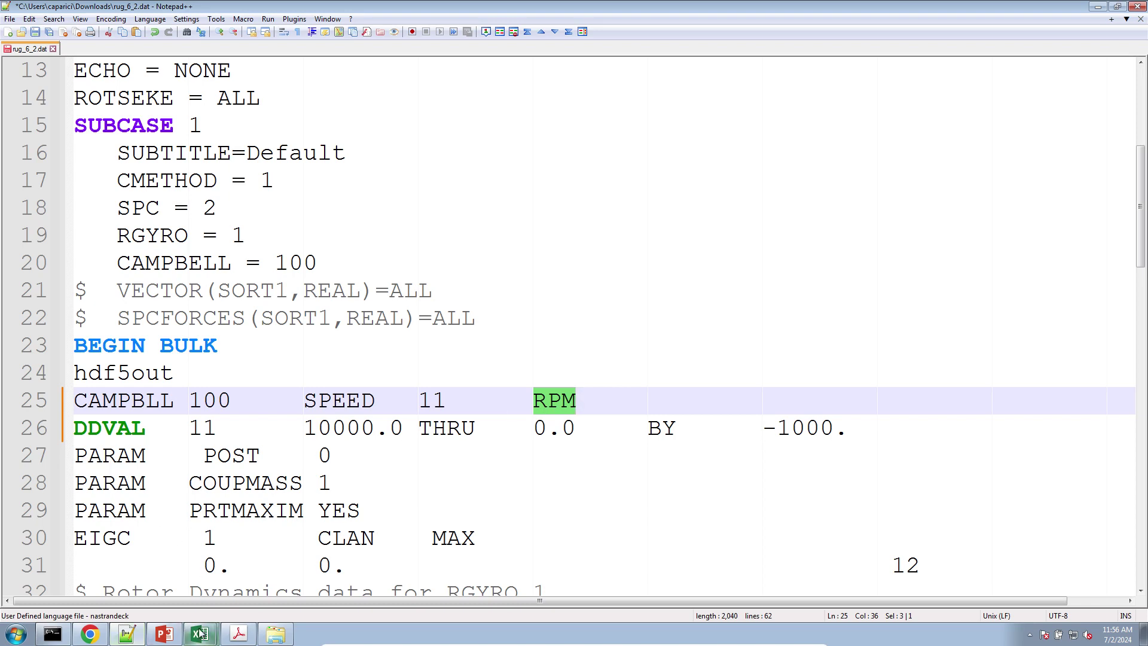
Step: Point out rug_6_2.h5 in the Downloads folder and review the SUMMARY/EIGENVALUE_CPLX plot in the HDF5 Explorer in Chrome
{"action": "left_click", "coordinate": [275, 634]}
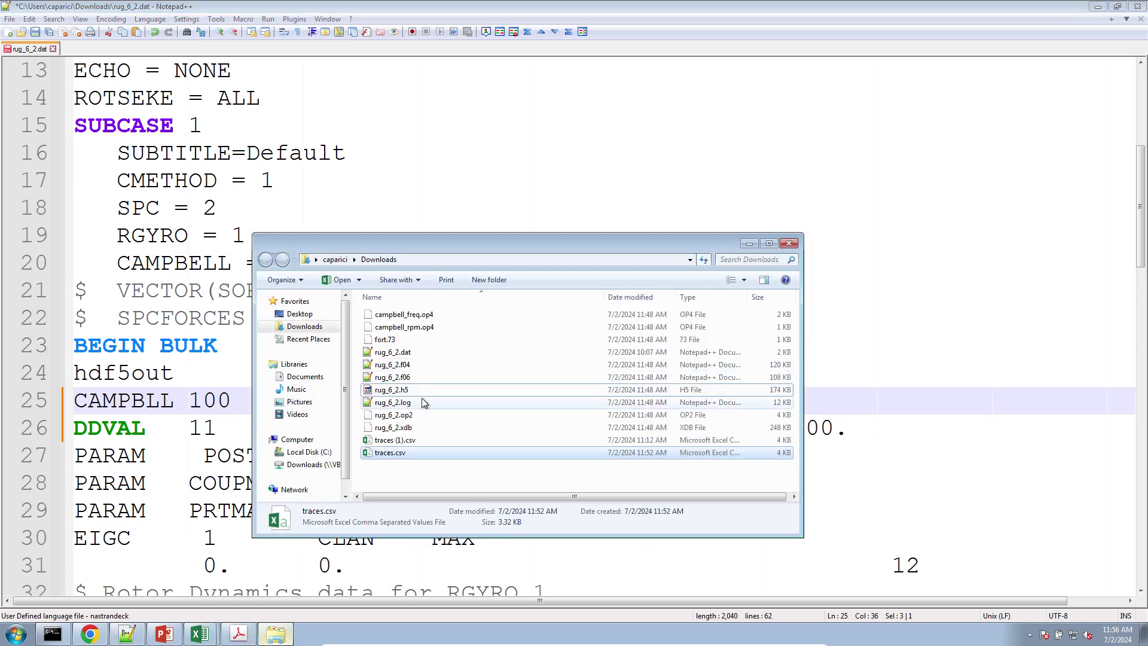
{"action": "left_click", "coordinate": [425, 391]}
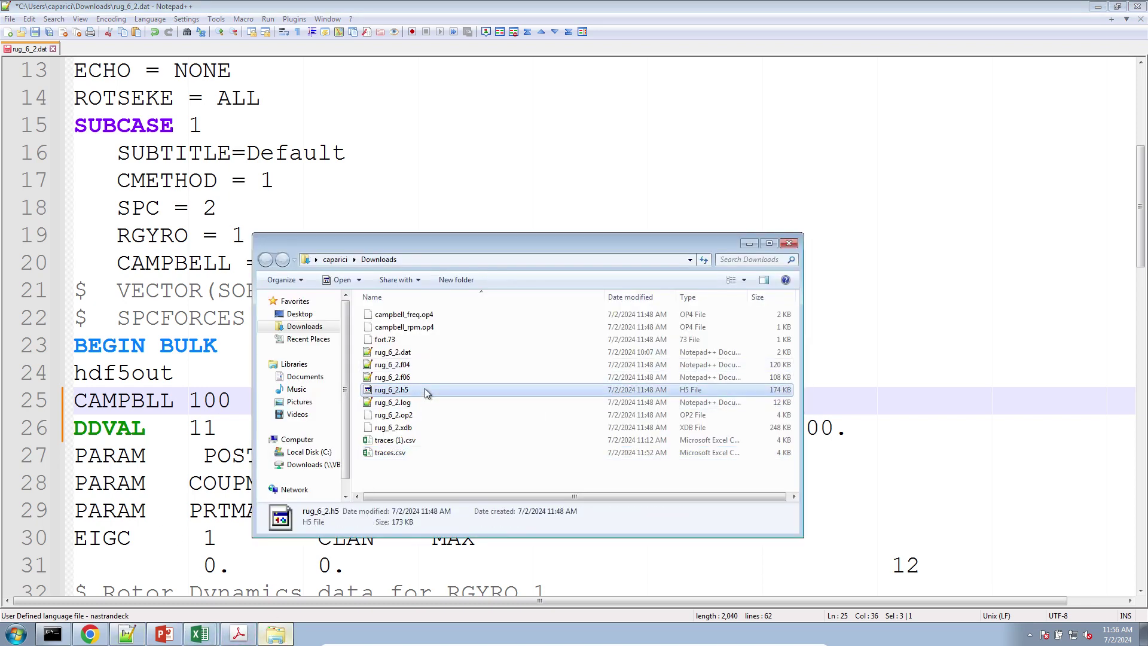
{"action": "left_click", "coordinate": [90, 632]}
{"action": "left_click", "coordinate": [235, 12]}
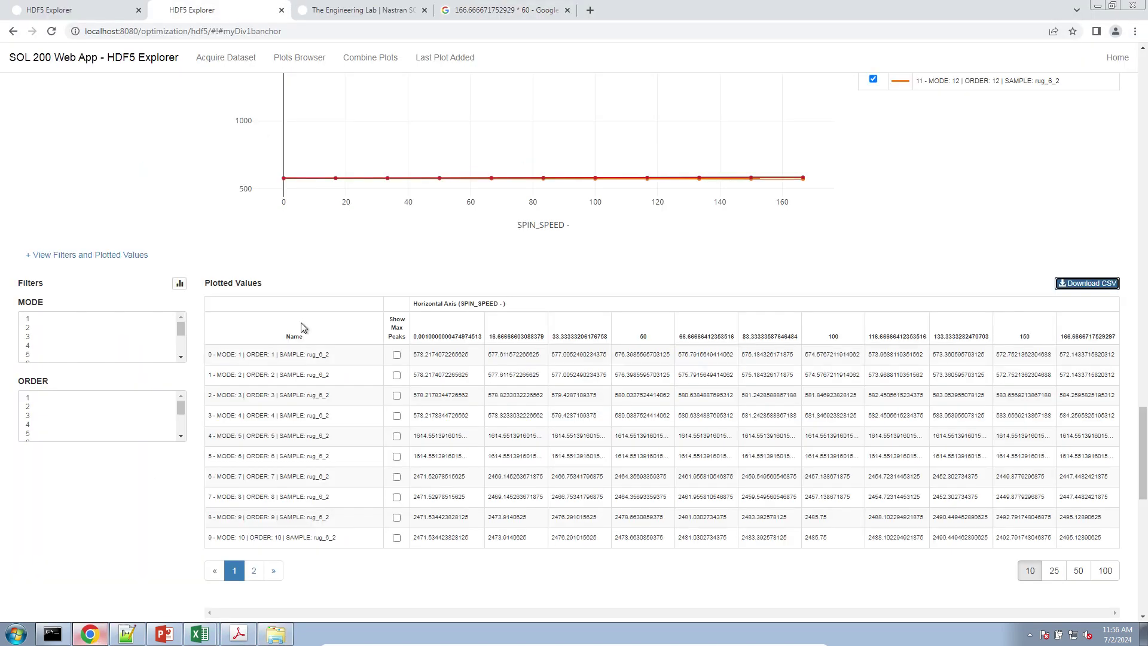
{"action": "scroll", "coordinate": [300, 322], "scroll_direction": "up", "scroll_amount": 7}
{"action": "scroll", "coordinate": [300, 322], "scroll_direction": "up", "scroll_amount": 2}
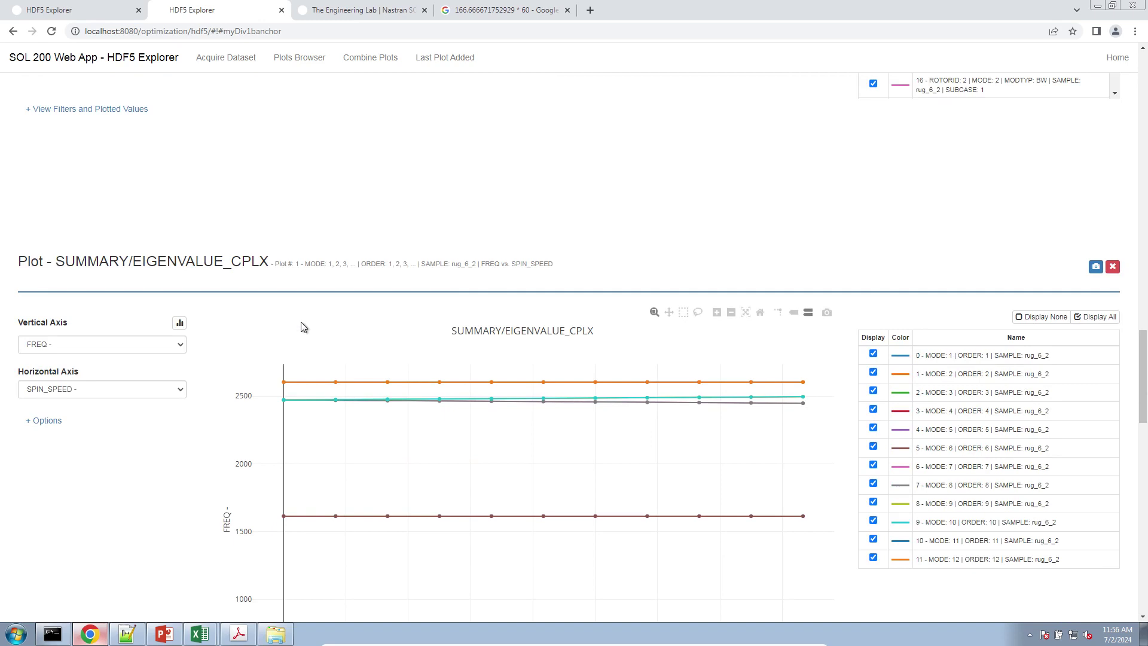
{"action": "scroll", "coordinate": [301, 326], "scroll_direction": "down", "scroll_amount": 2}
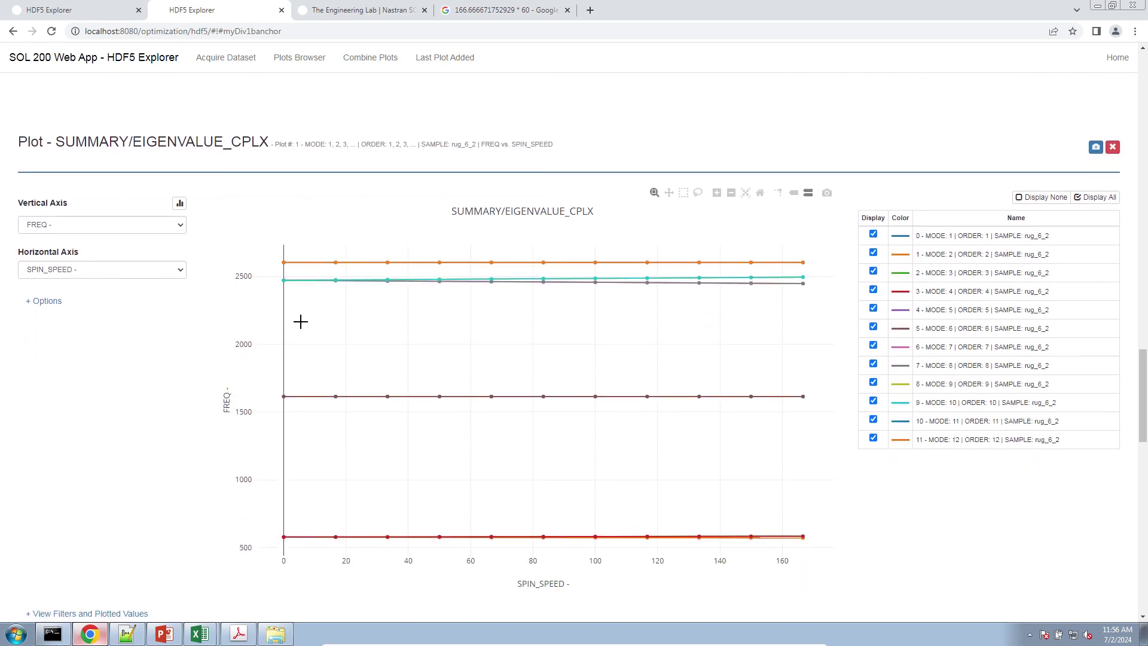
{"action": "scroll", "coordinate": [300, 322], "scroll_direction": "down", "scroll_amount": 1}
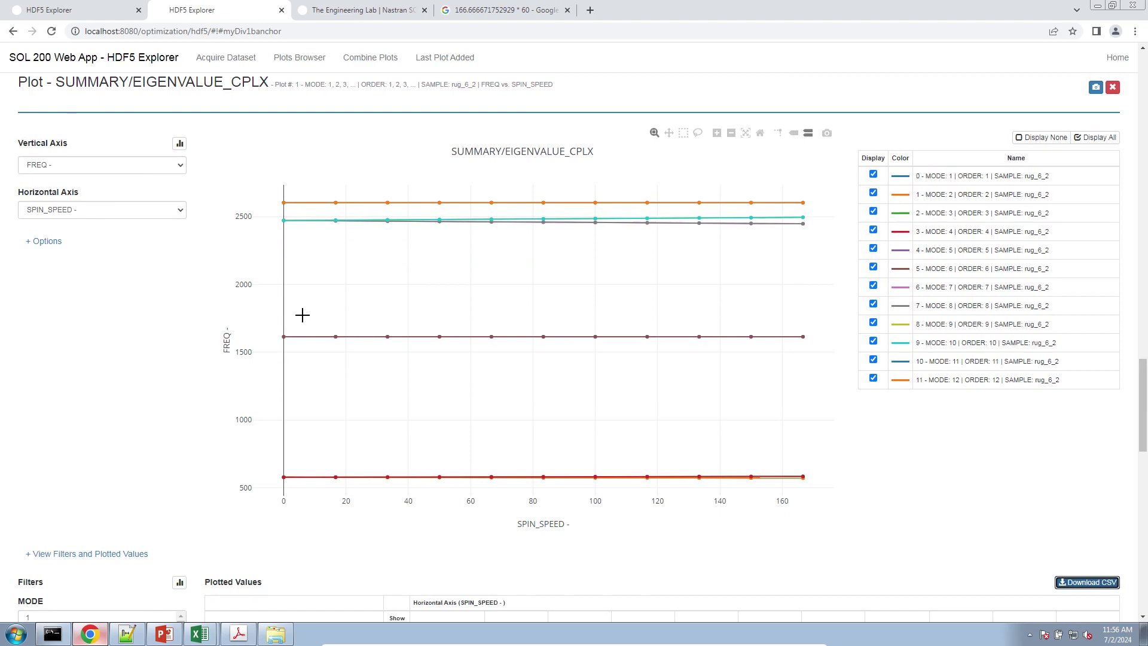
Step: Switch back to traces.csv in Excel and view the finished Campbell diagram with the chart deselected
{"action": "left_click", "coordinate": [200, 633]}
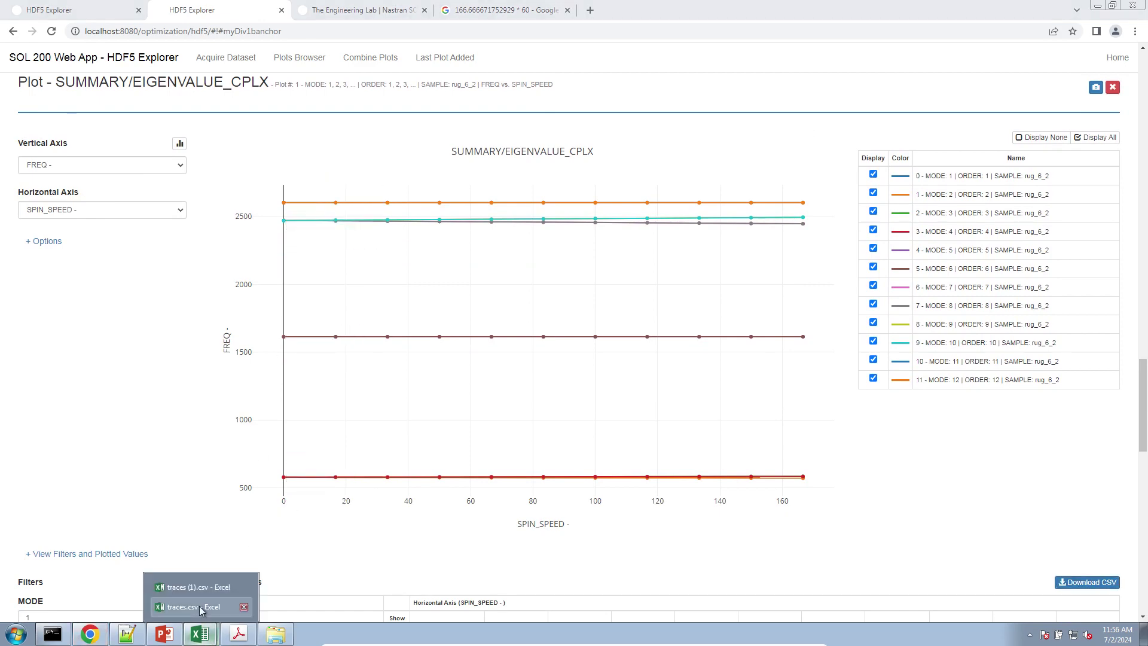
{"action": "left_click", "coordinate": [200, 607]}
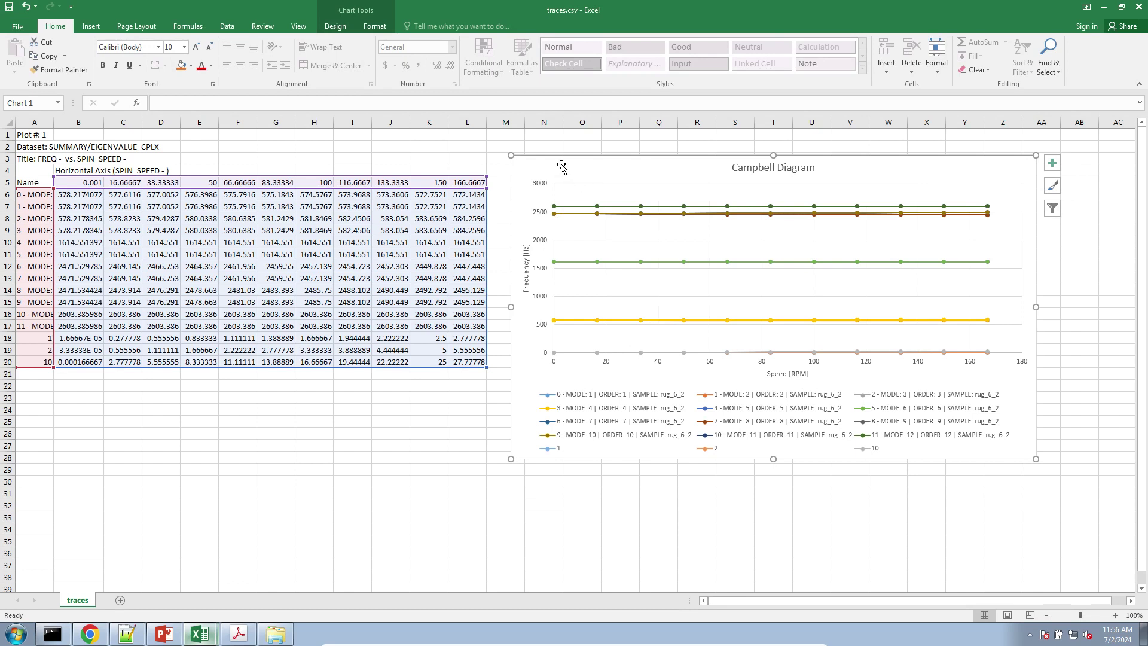
{"action": "left_click", "coordinate": [541, 136]}
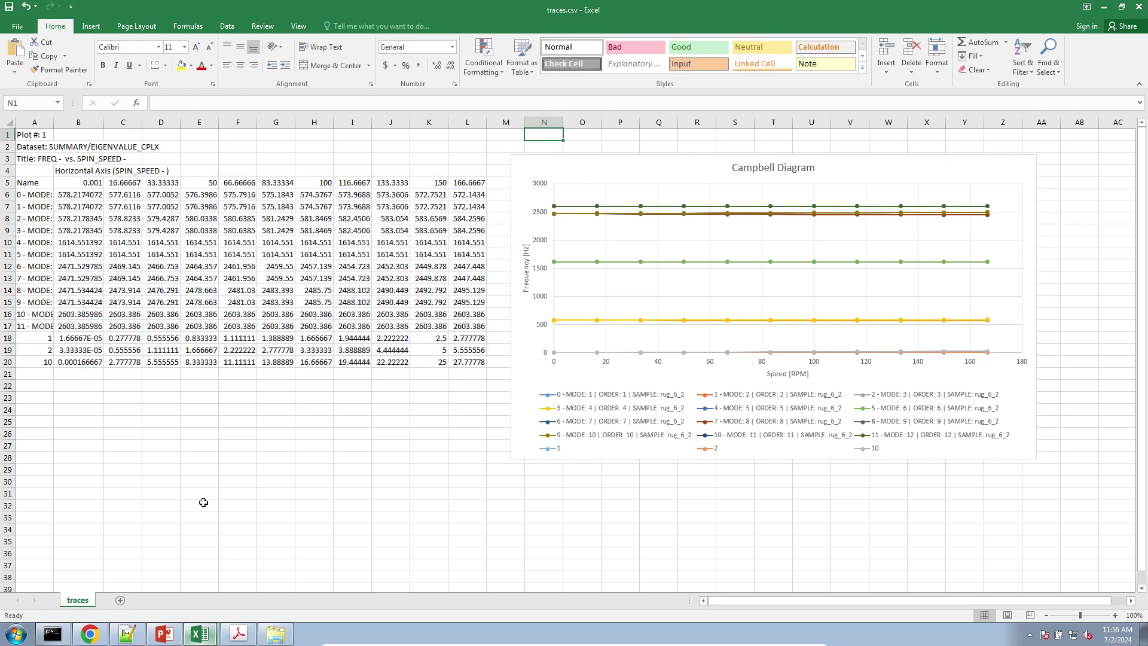
Step: Switch to Chrome, close the Google search tab for 166.666671752929 * 60 and show The Engineering Lab home page
{"action": "left_click", "coordinate": [101, 641]}
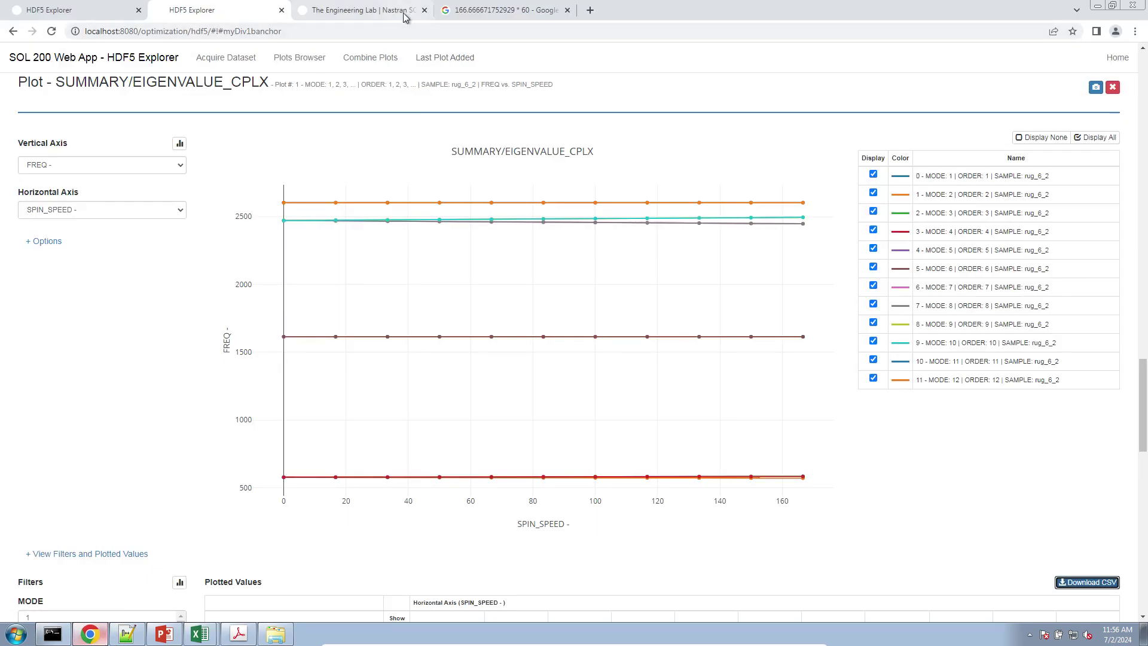
{"action": "left_click", "coordinate": [365, 10]}
{"action": "left_click", "coordinate": [567, 10]}
{"action": "left_click", "coordinate": [262, 12]}
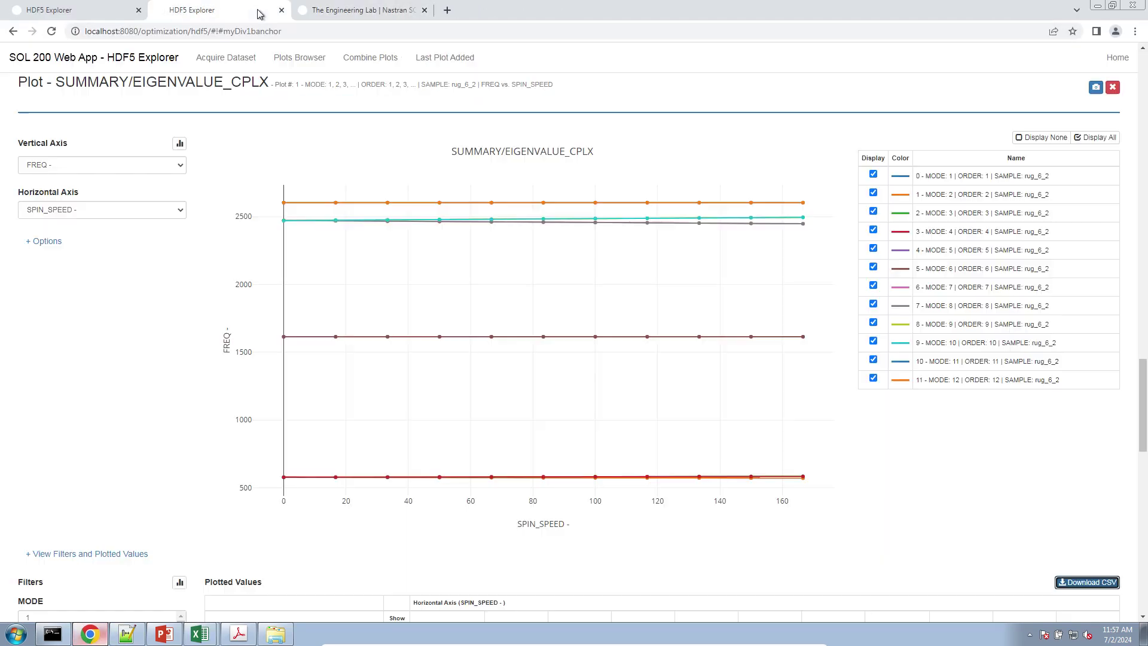
{"action": "left_click", "coordinate": [369, 12]}
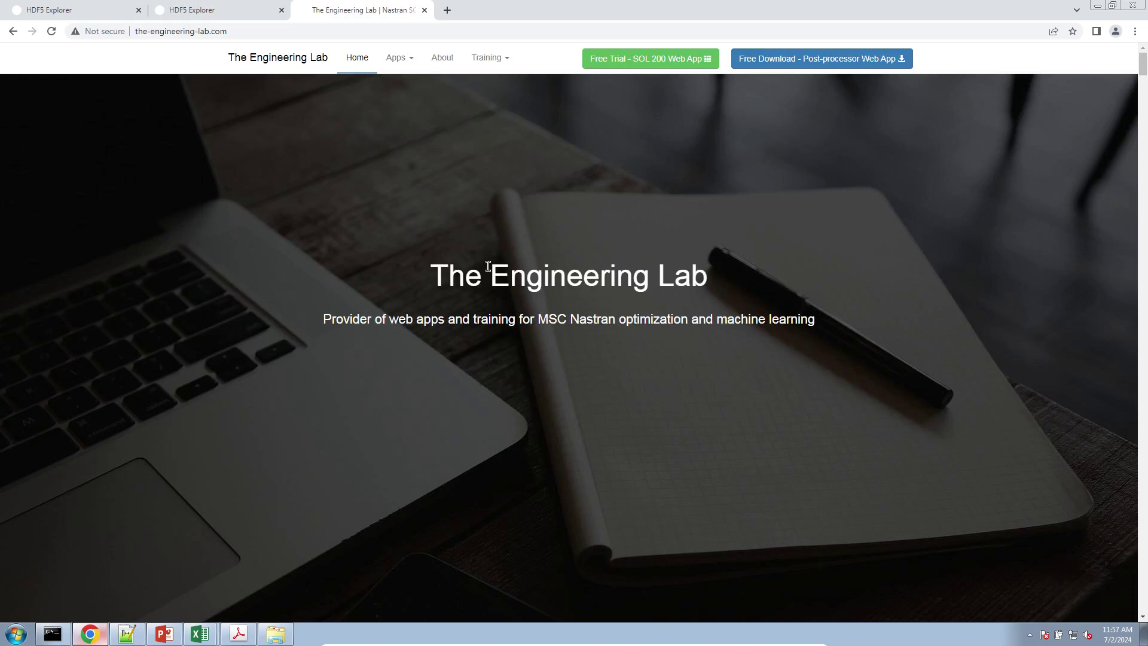